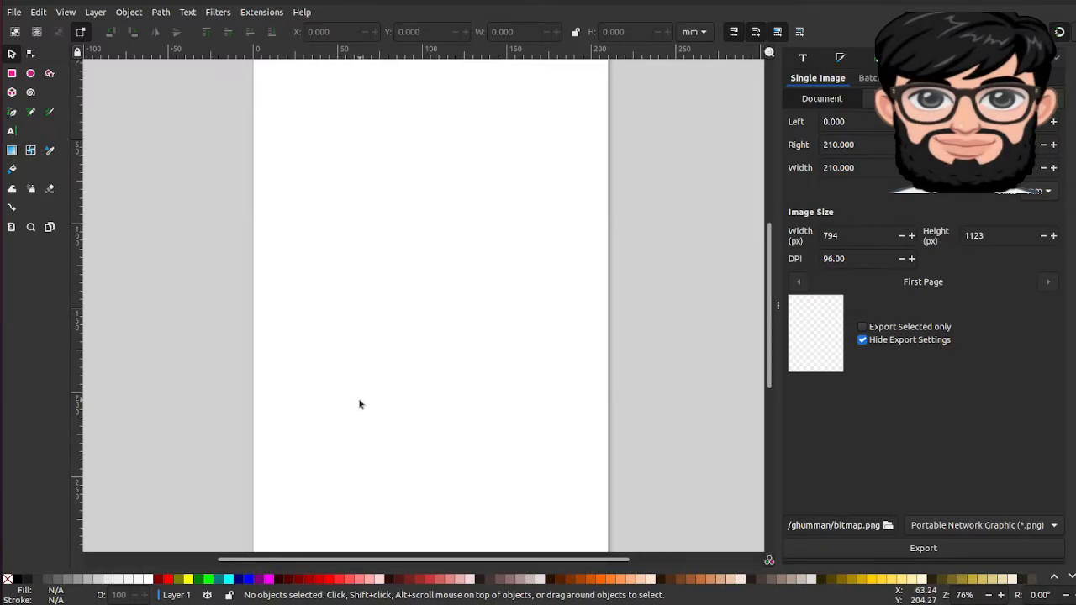
- Create a text object reading "GT" near the page's left edge, at about X 26 mm, Y 98 mm
click(11, 134)
click(298, 223)
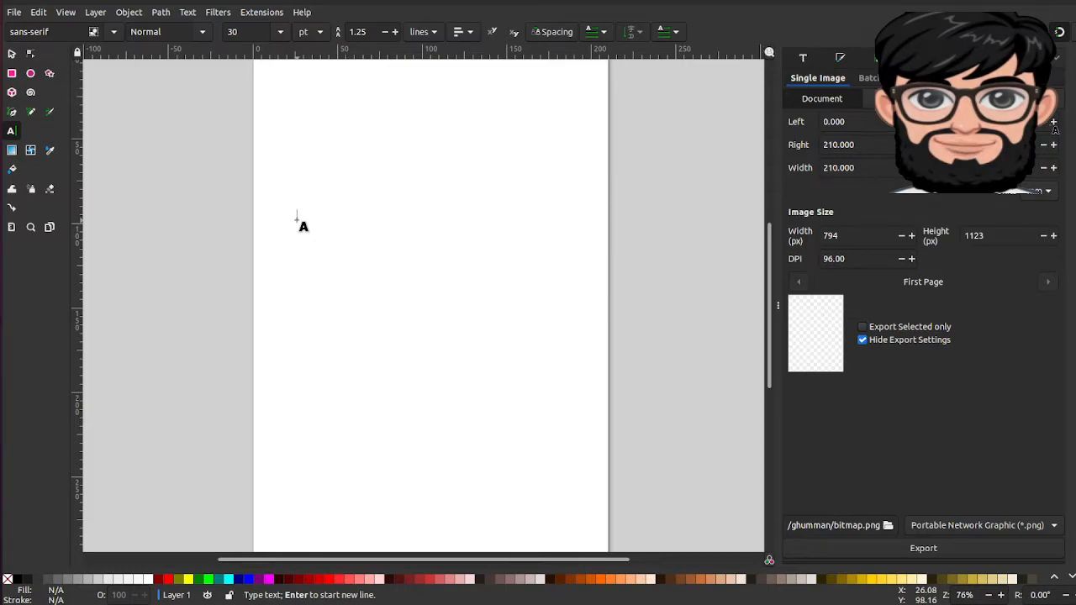
text(Gh)
key(BackSpace)
key(BackSpace)
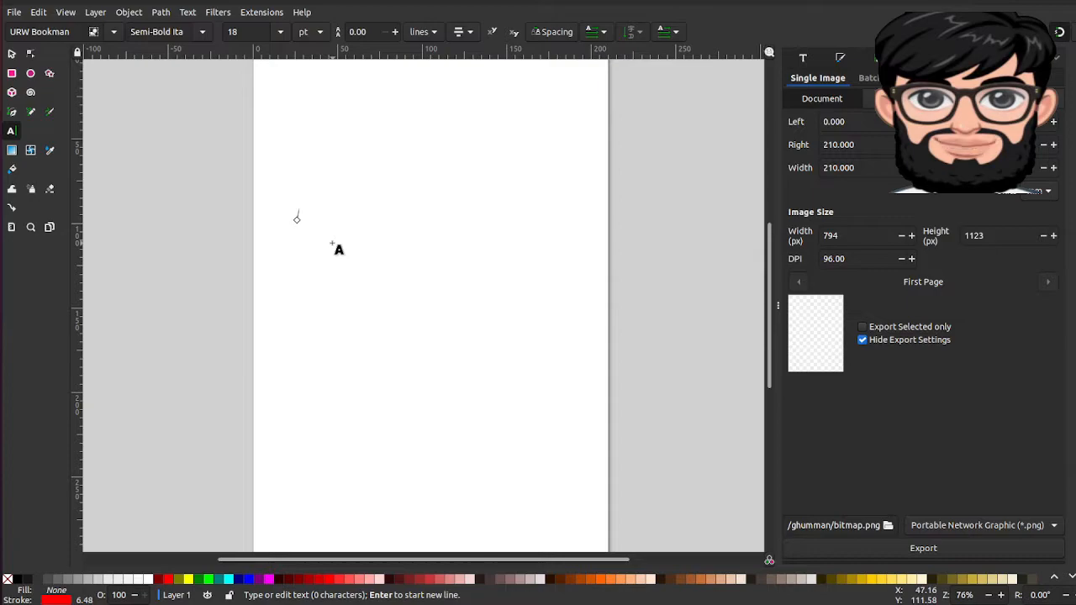
text(Gh)
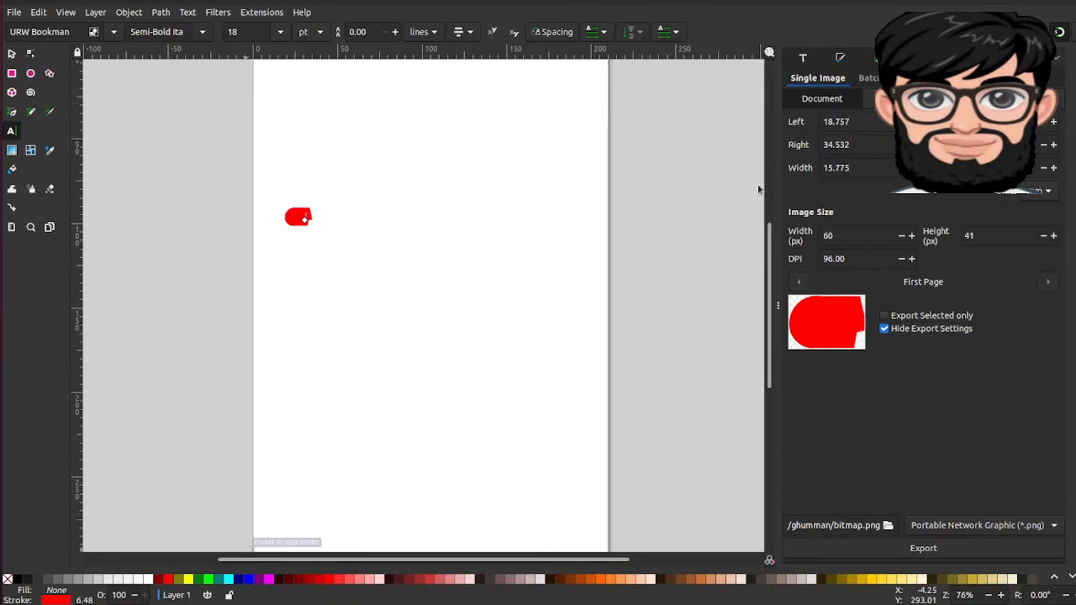
- Remove the stroke paint from the GT text
click(839, 58)
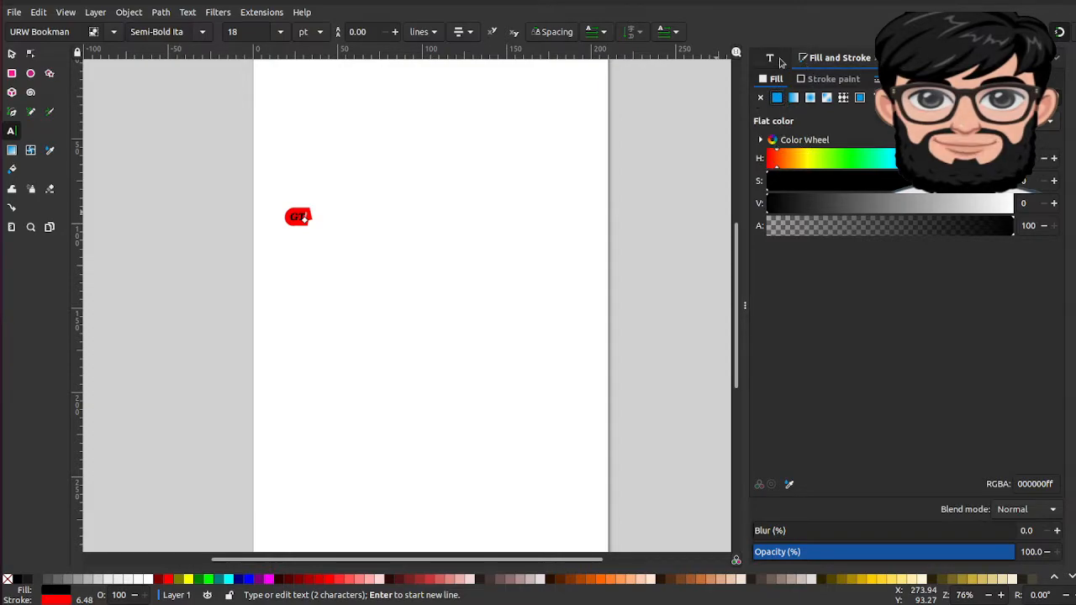
click(808, 81)
click(761, 99)
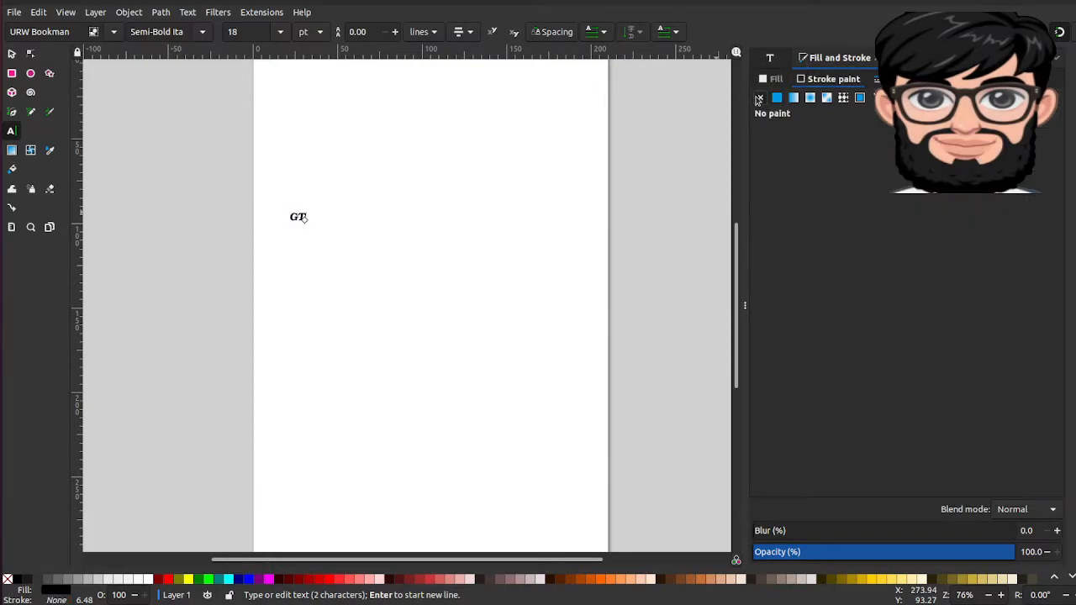
drag(334, 178, 430, 184)
drag(430, 184, 440, 236)
drag(334, 208, 423, 214)
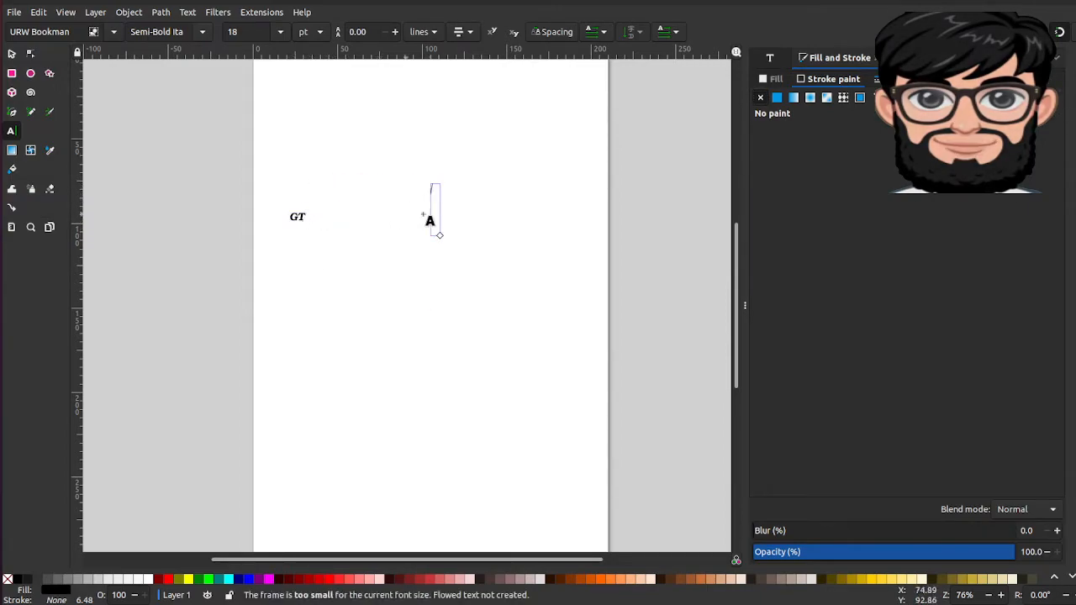
key(ctrl+z)
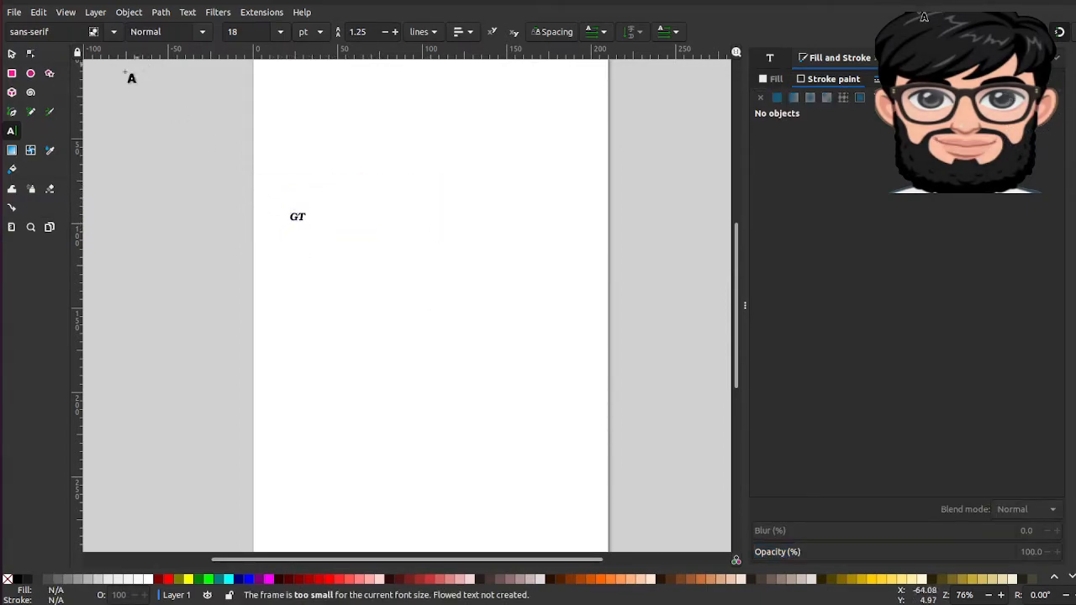
- Set the GT text's font size to 144 pt and move it to about X 51 mm, Y 105 mm on the page
click(11, 53)
click(298, 219)
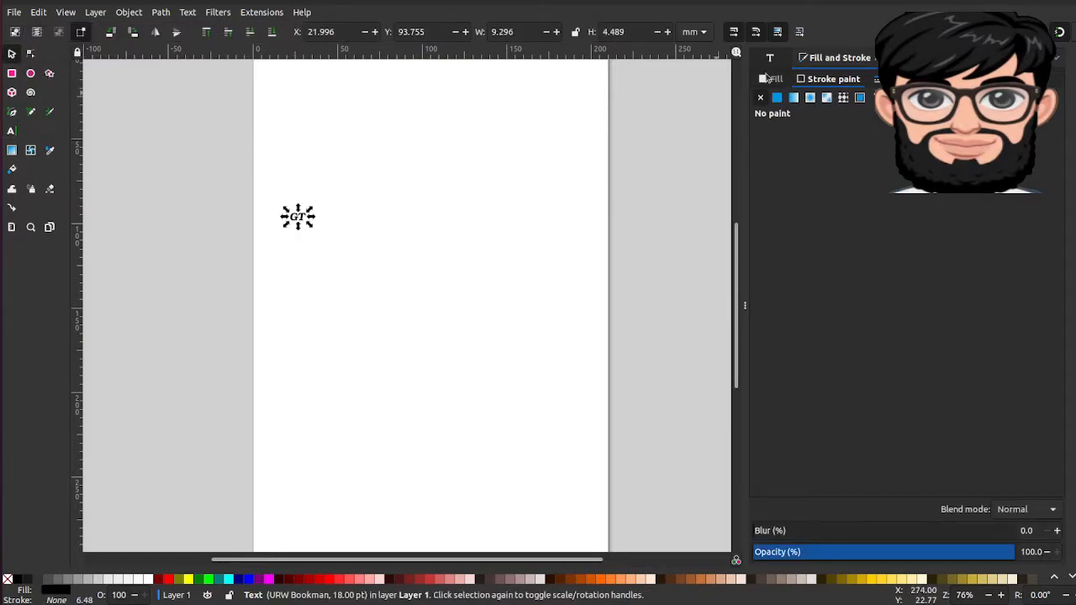
key(ctrl+shift+t)
click(1049, 481)
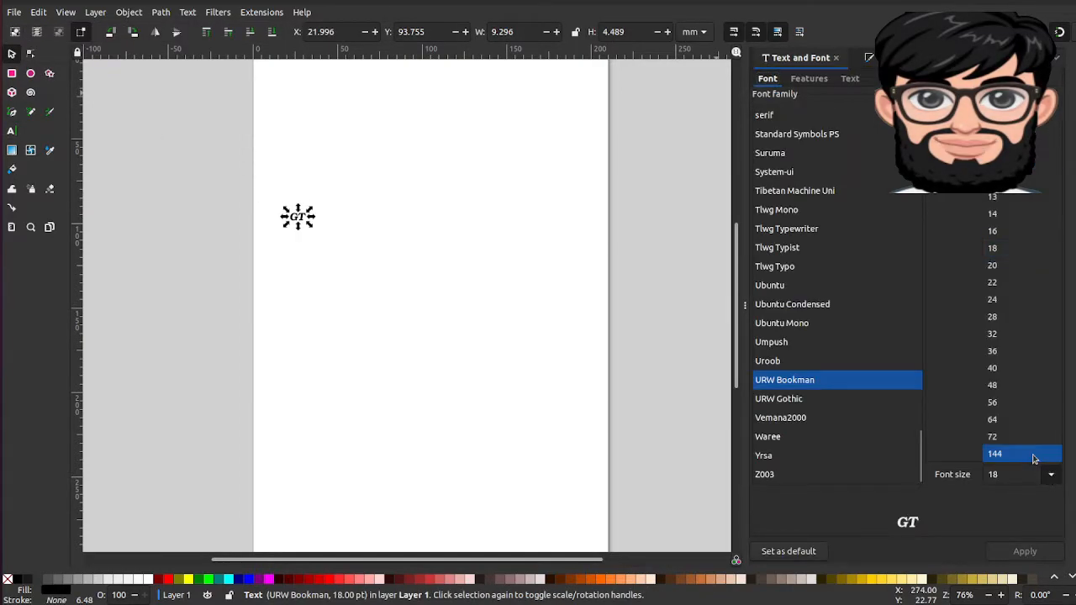
click(1030, 449)
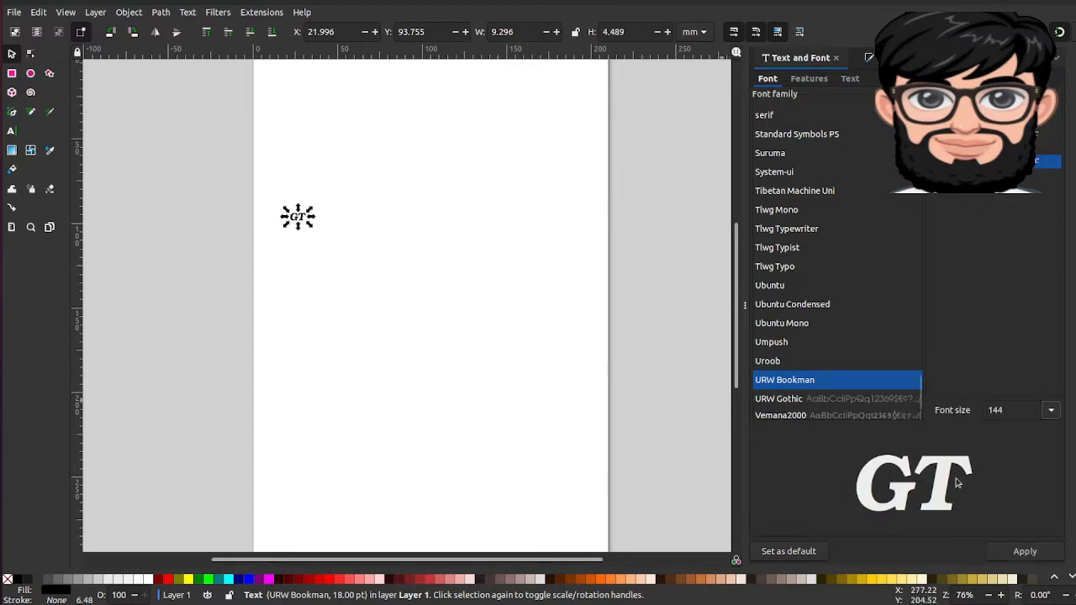
click(1032, 553)
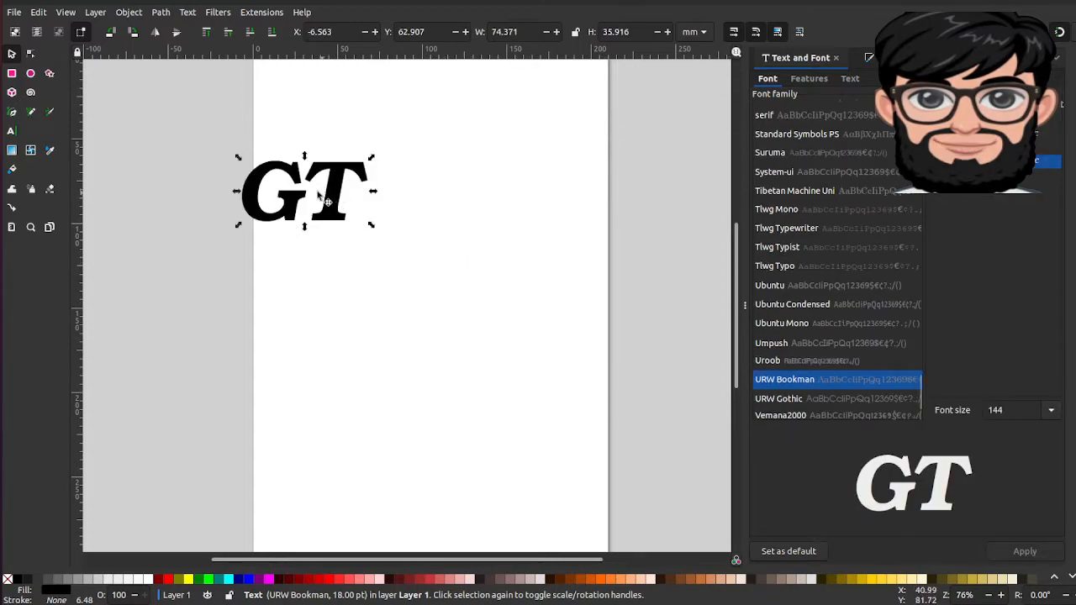
drag(311, 216, 407, 284)
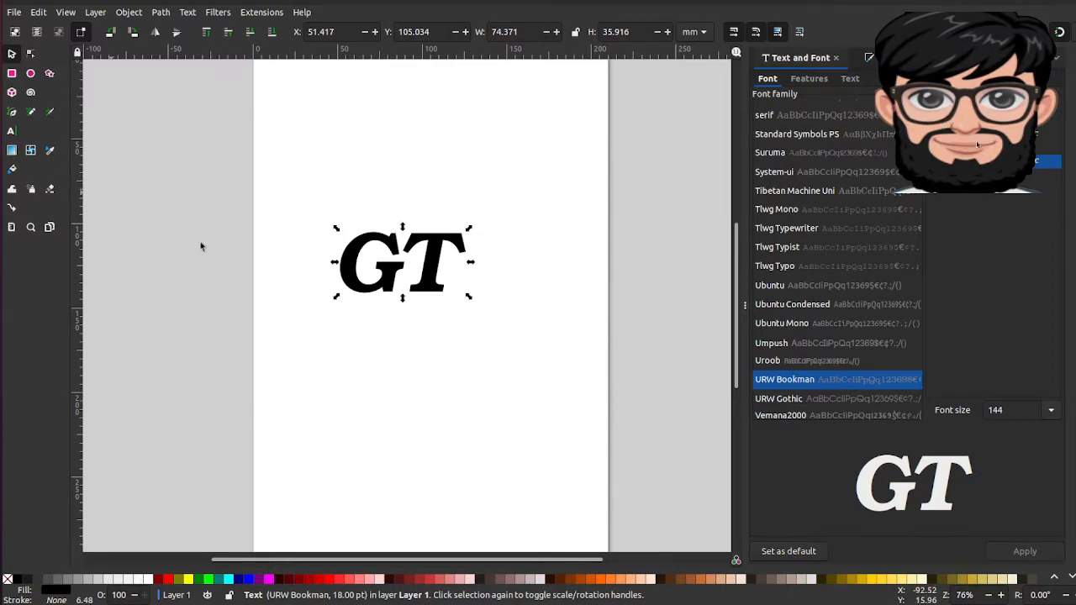
- Replace the GT lettering with "DD" and move the text to about X 60 mm, Y 86 mm
key(t)
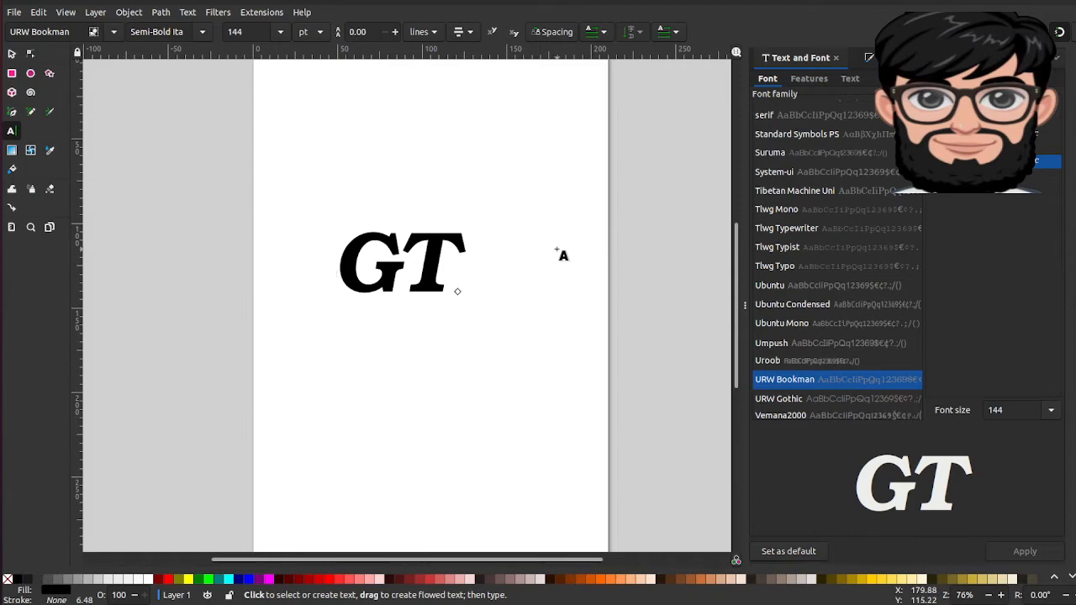
text(DD)
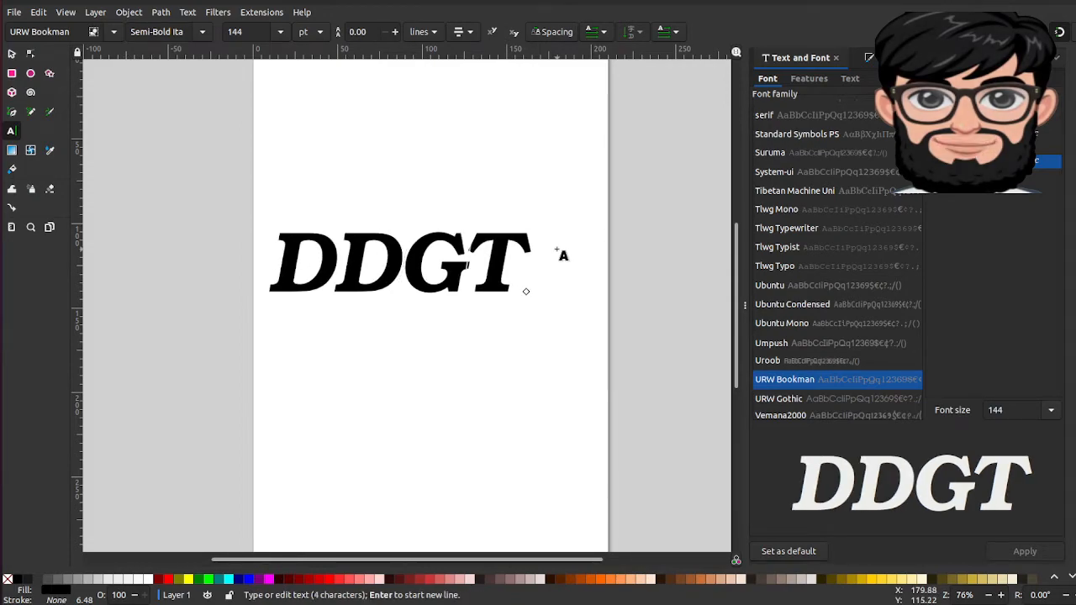
key(BackSpace)
key(BackSpace)
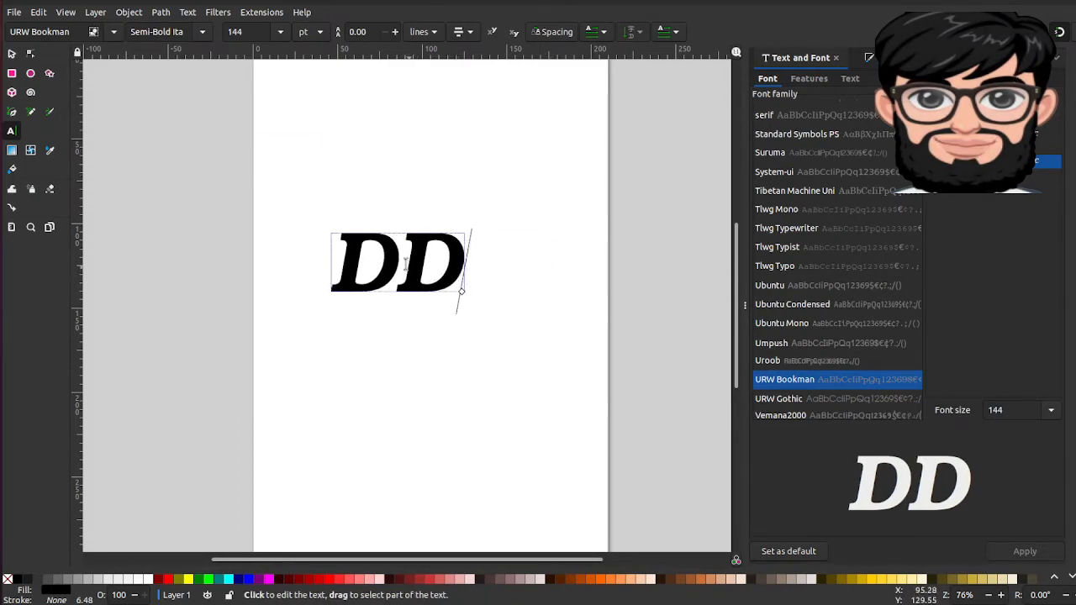
click(12, 53)
drag(370, 264, 393, 231)
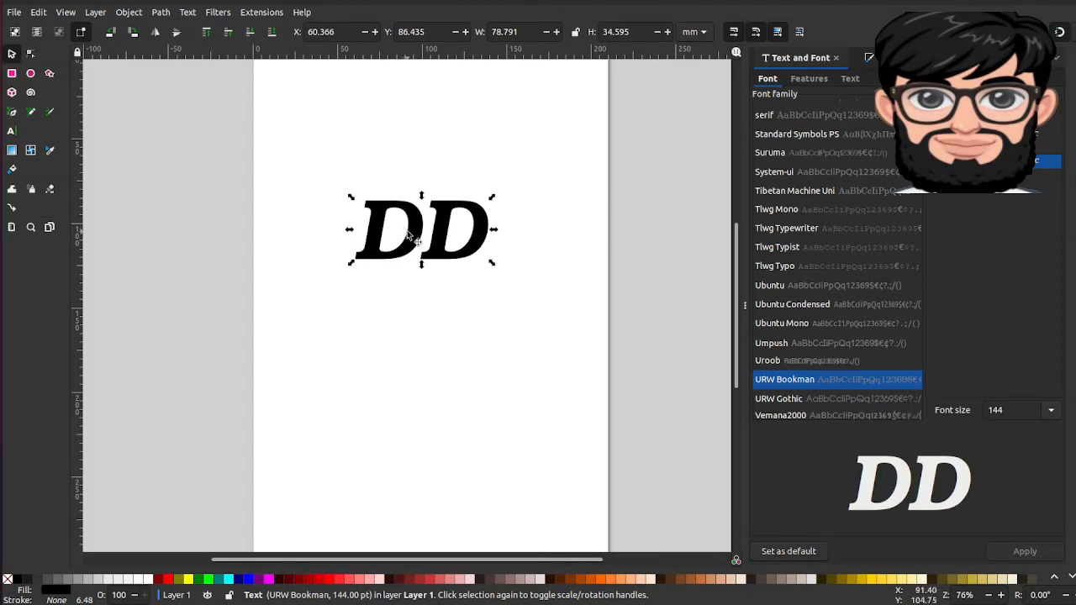
- Fill both letters of the DD text with the flat red ff2a2aff and deselect the text
triple_click(411, 237)
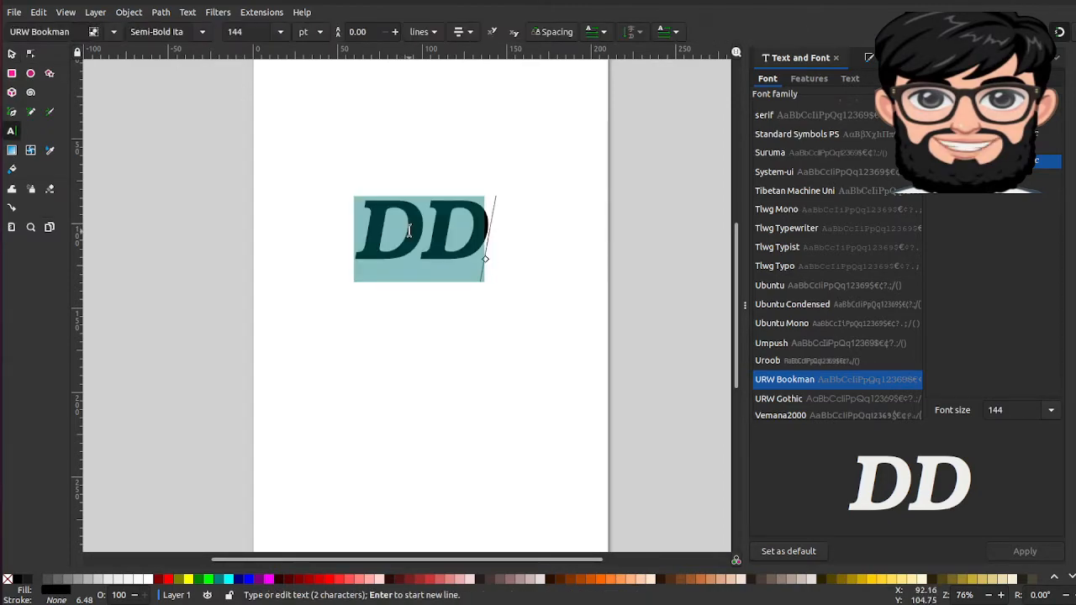
click(340, 580)
click(463, 418)
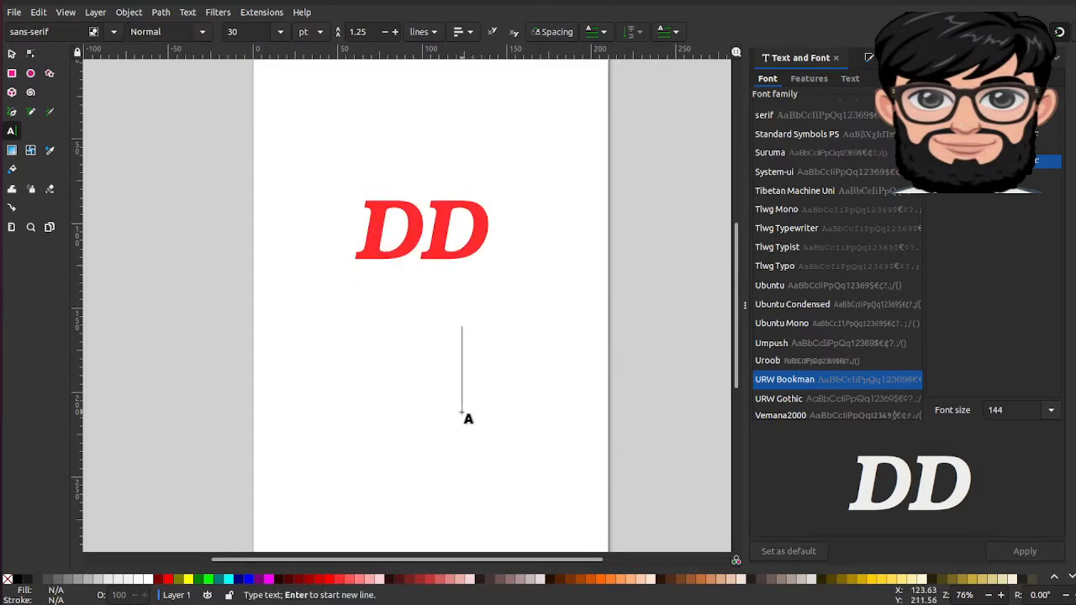
- Select all of the DD text and give its fill a black-to-transparent linear gradient
double_click(483, 253)
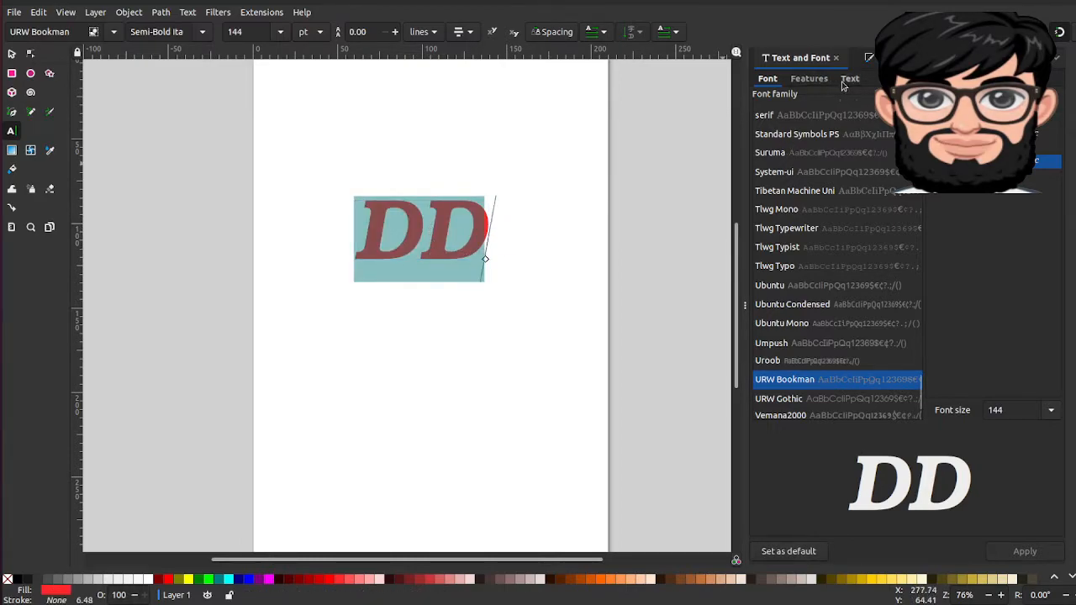
click(868, 58)
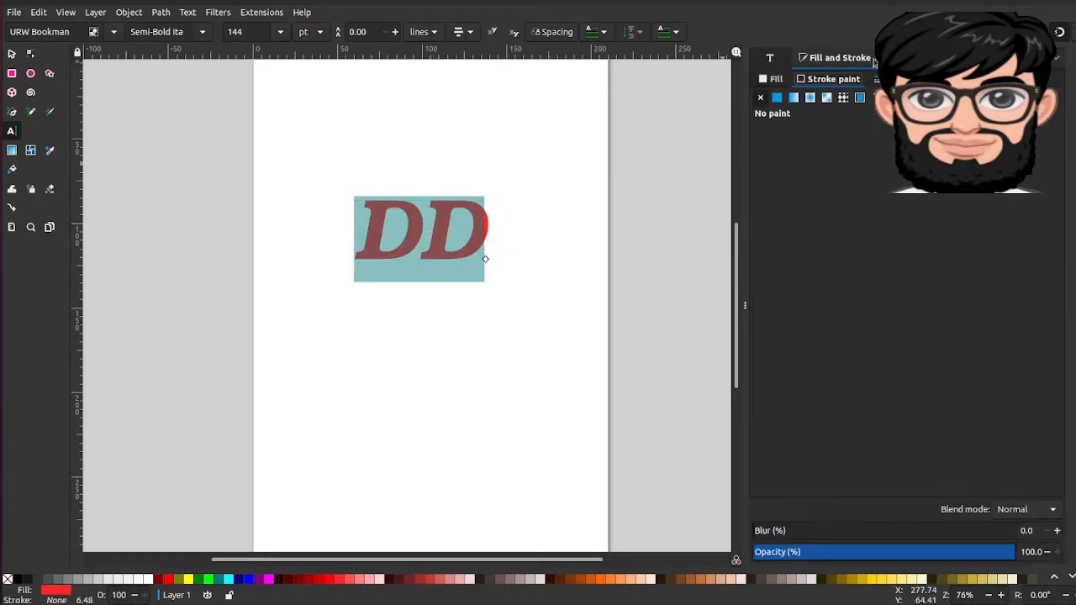
click(773, 79)
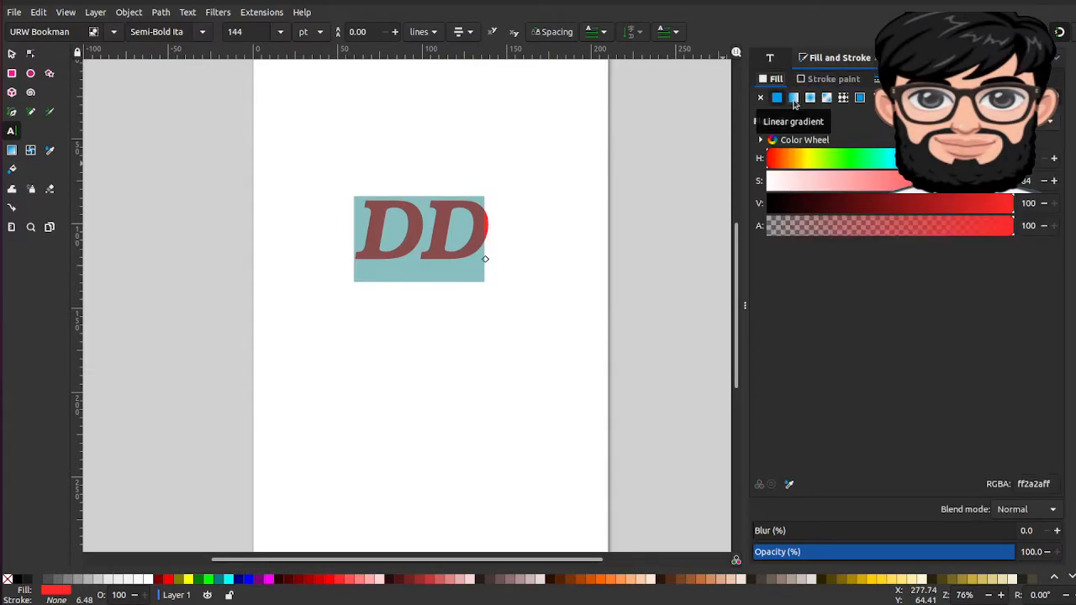
click(793, 99)
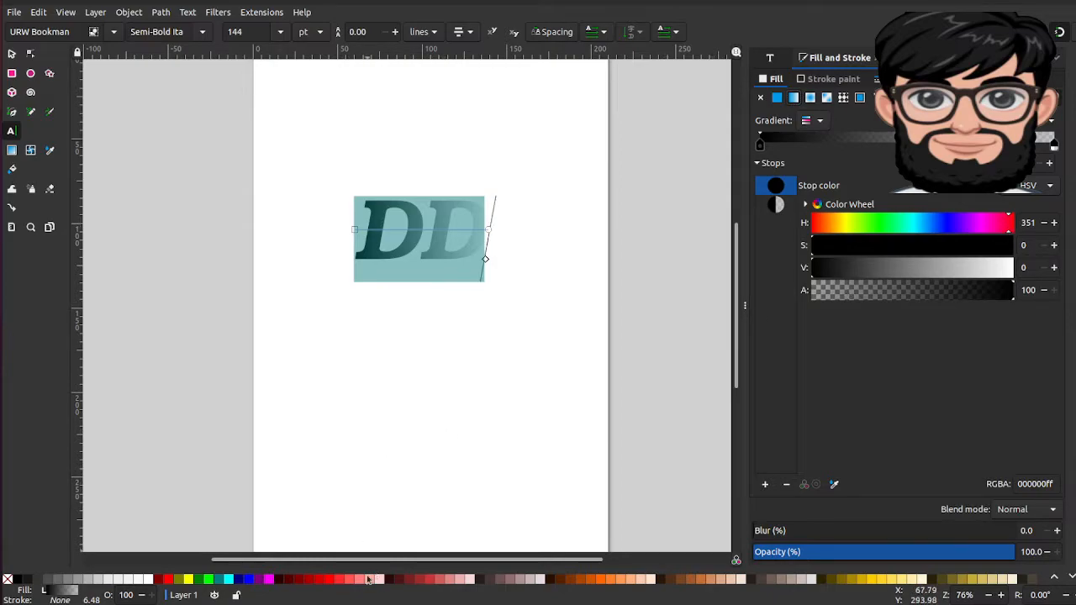
click(349, 581)
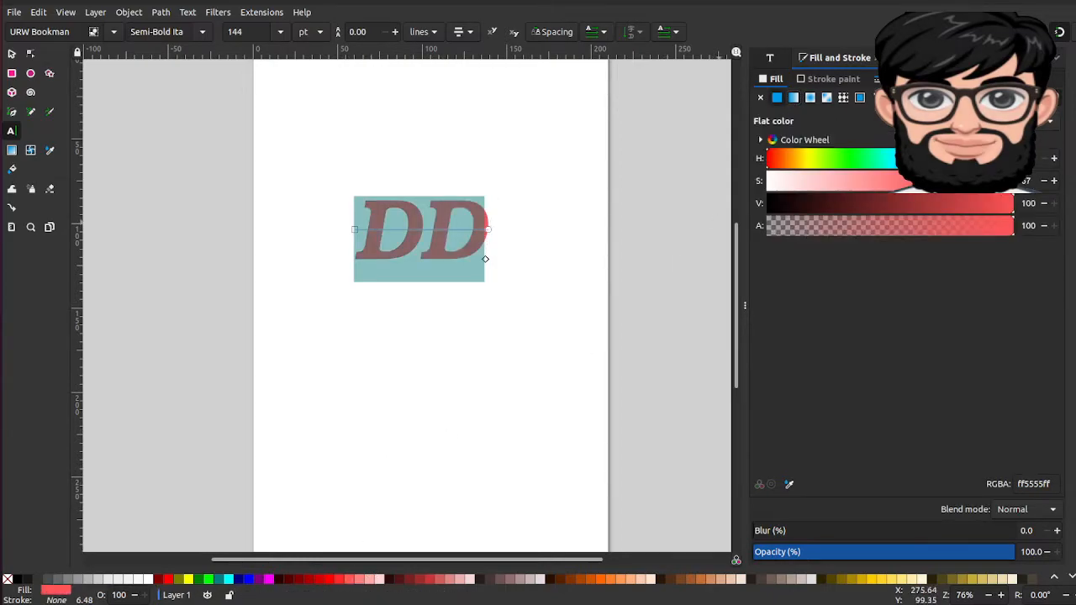
click(795, 99)
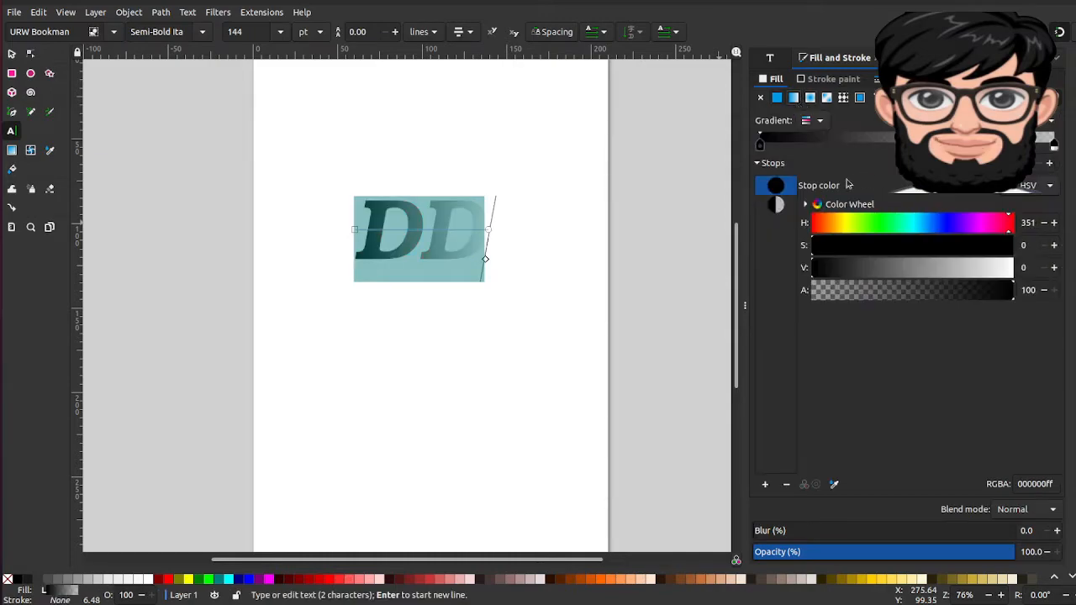
- Set the first gradient stop's hue to 83, try a radial gradient on the DD text and return to the linear one
click(821, 224)
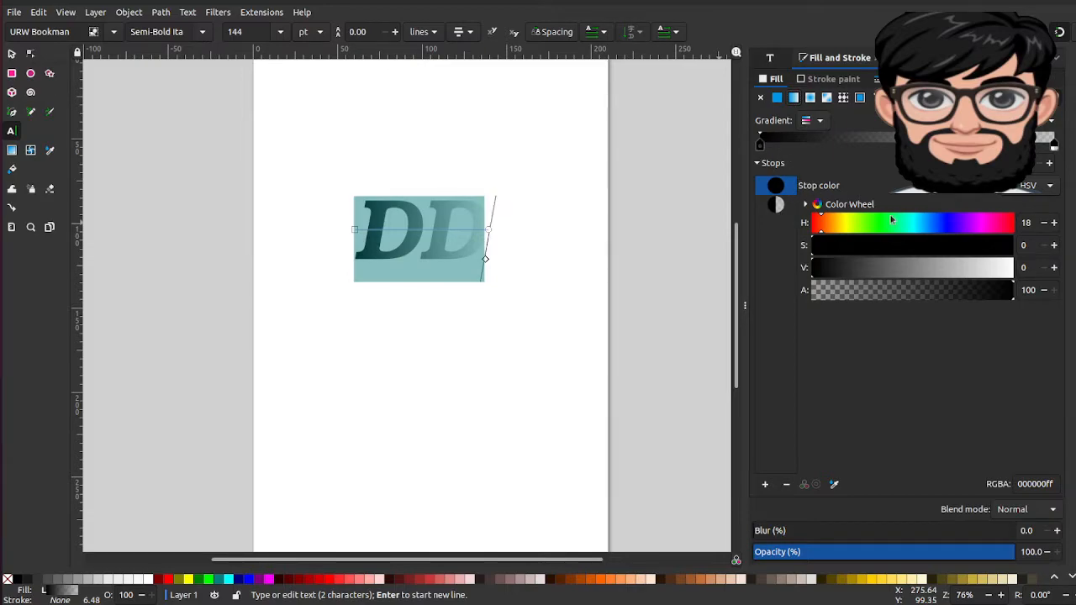
click(857, 223)
click(811, 101)
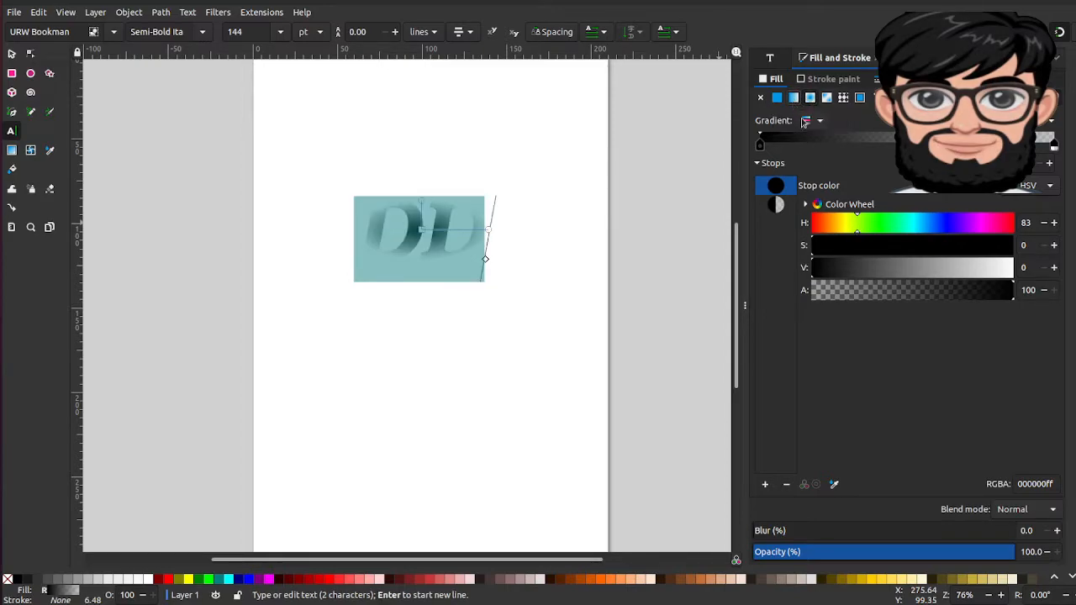
click(793, 101)
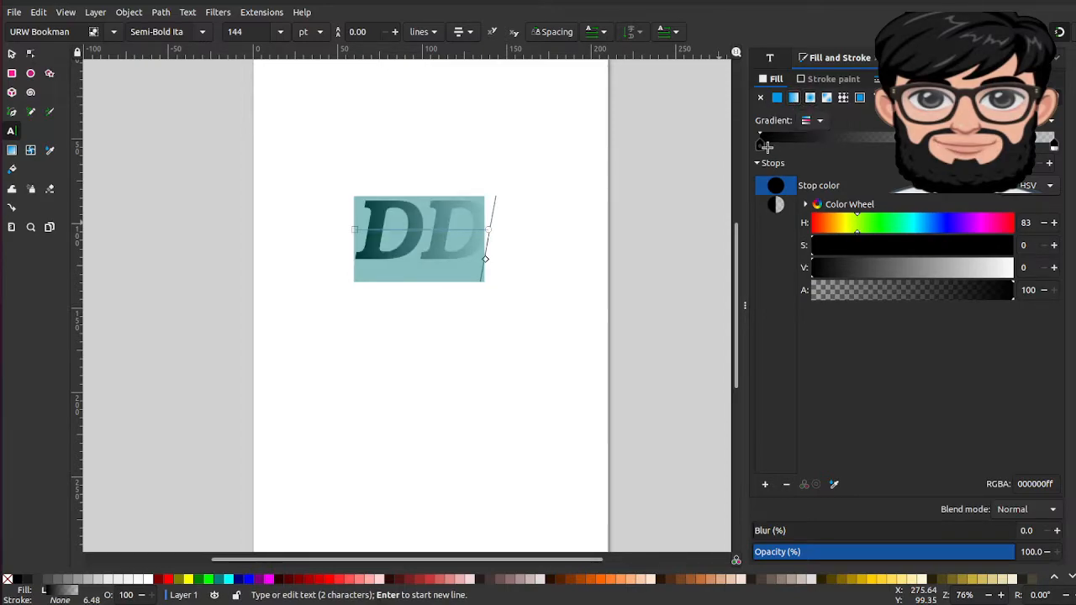
click(821, 122)
click(822, 122)
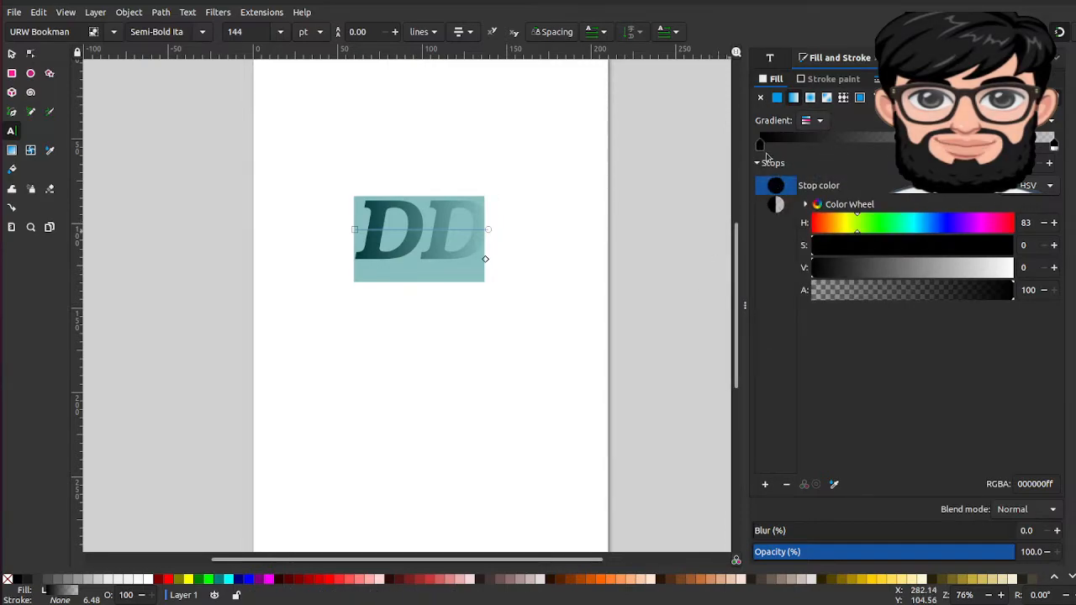
- Try to shift the first gradient stop's hue to orange with the color wheel
click(812, 205)
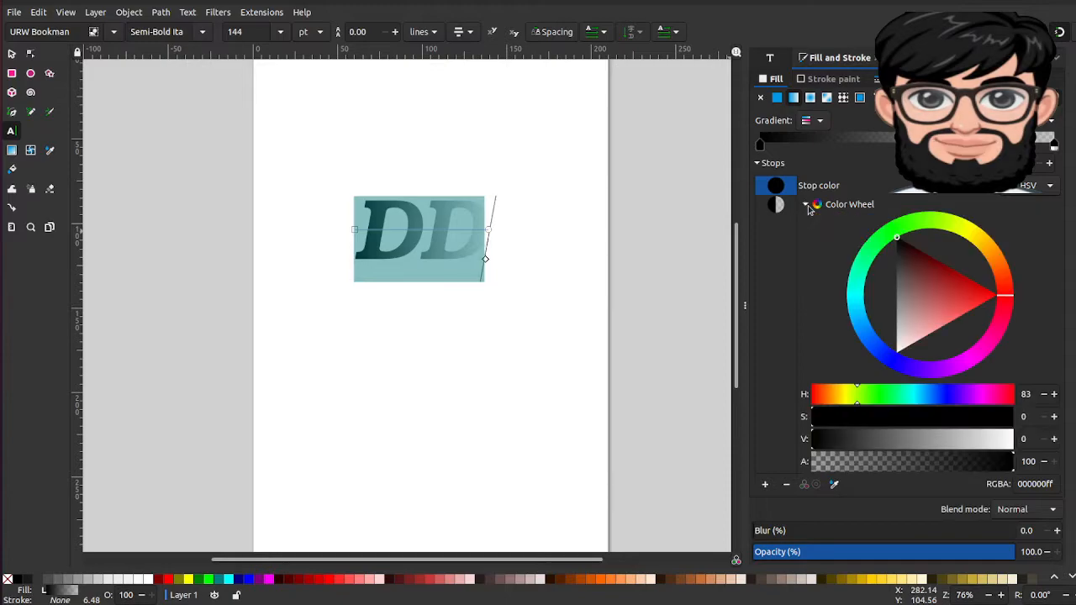
drag(955, 235, 1000, 265)
click(493, 337)
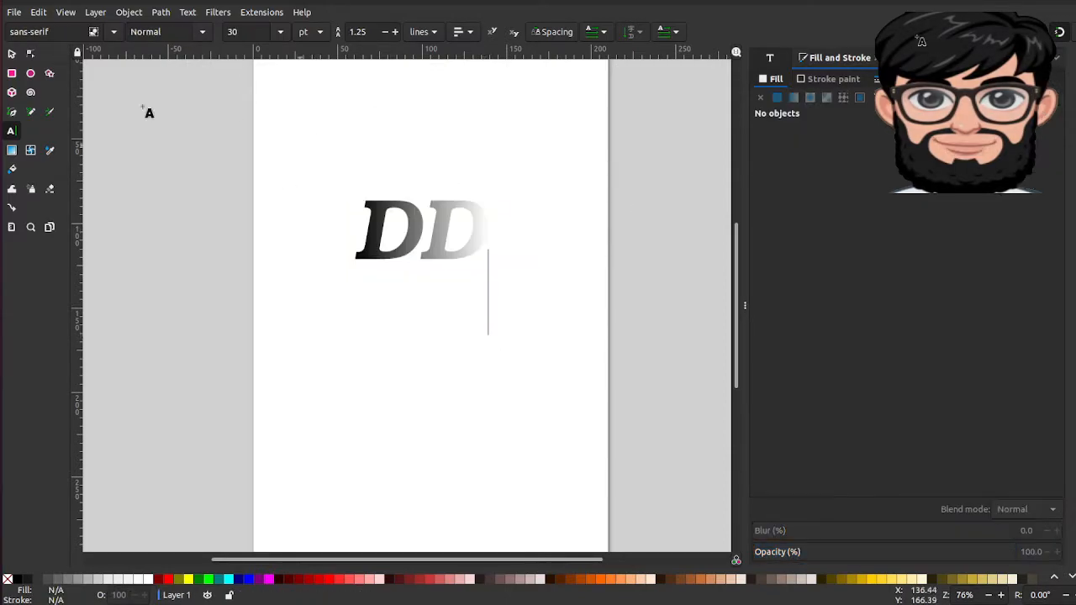
- Reselect the DD text and turn the color wheel's hue for the first gradient stop to pink
click(11, 54)
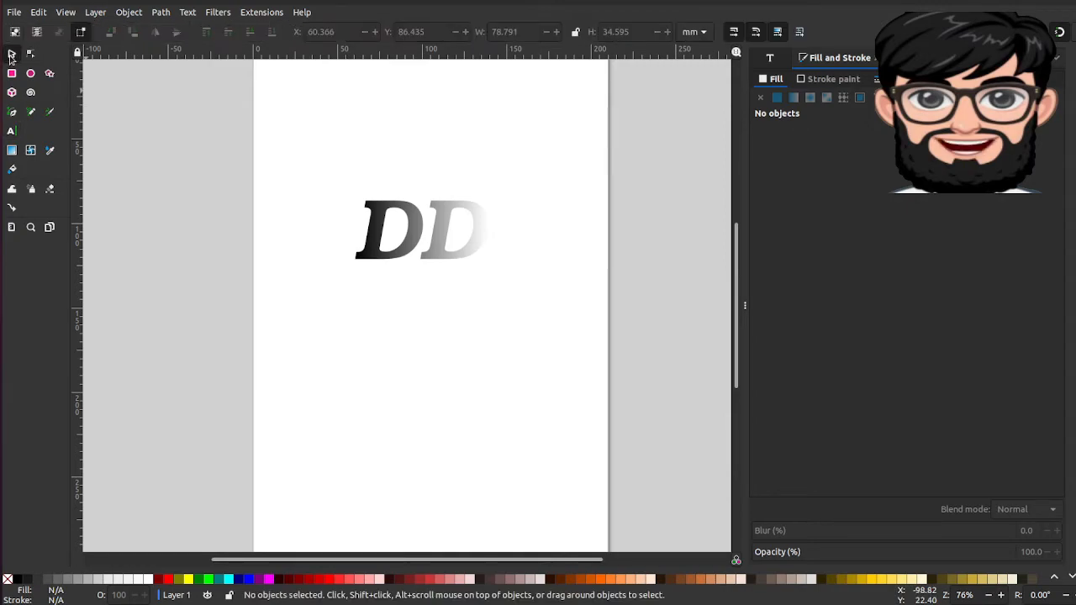
click(366, 239)
click(975, 244)
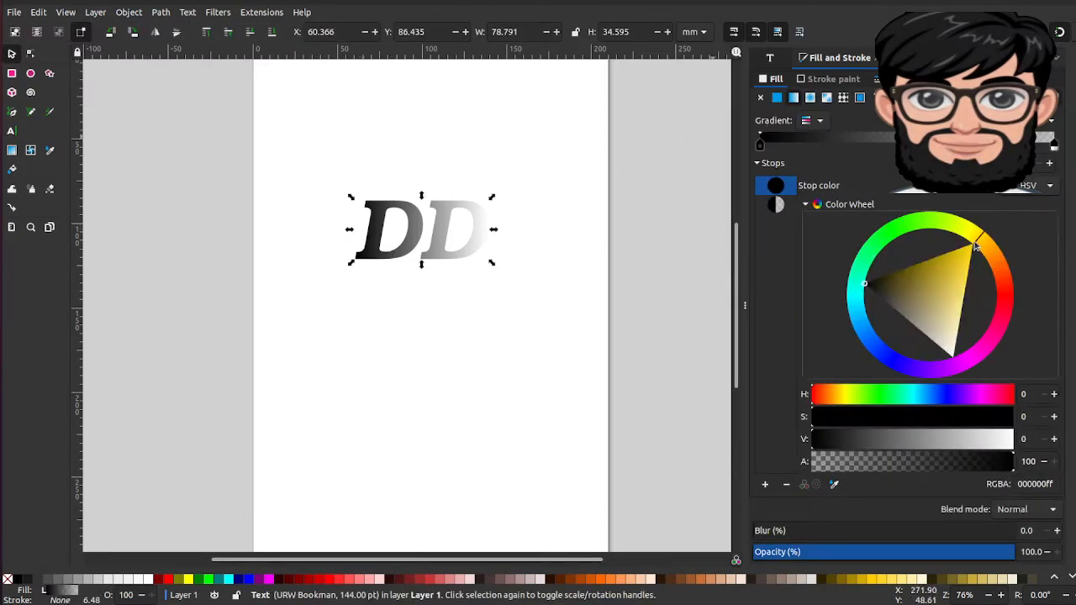
mouse_move(975, 245)
mouse_down()
mouse_move(1011, 286)
mouse_move(996, 331)
mouse_up()
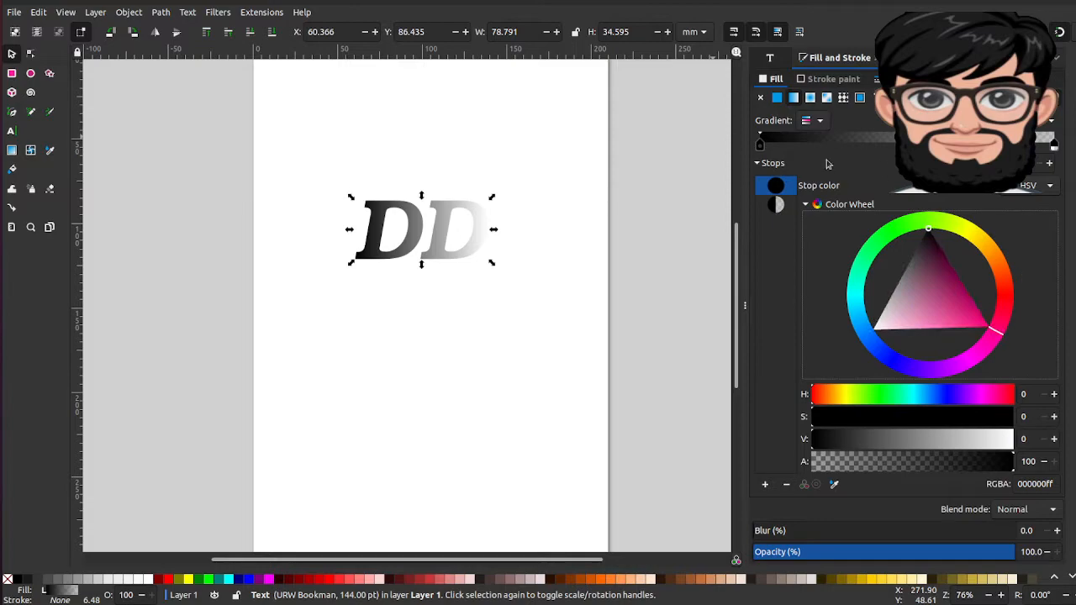
click(769, 57)
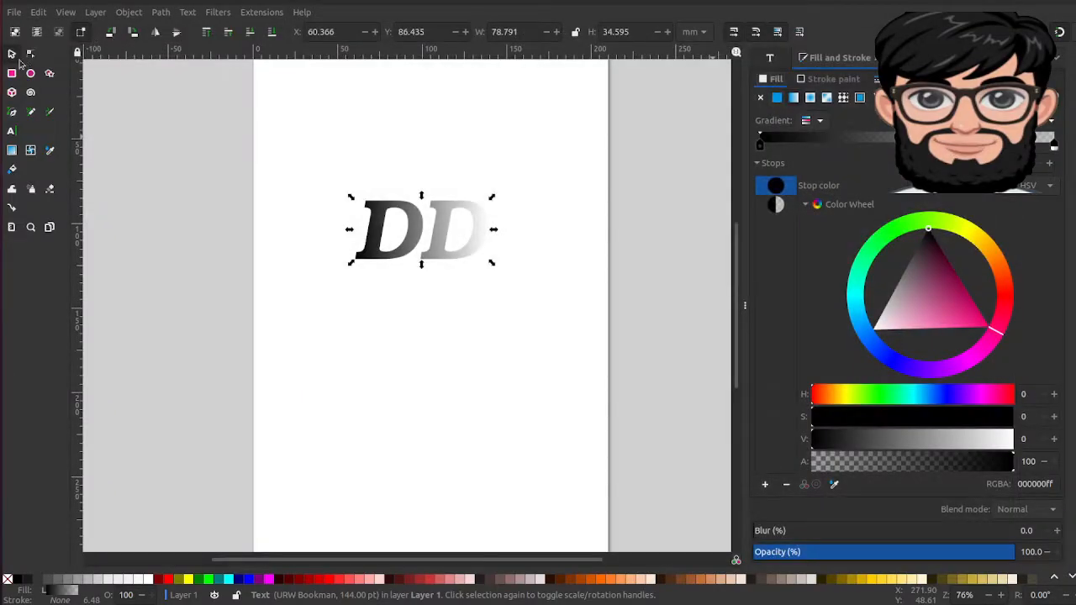
click(13, 54)
click(380, 237)
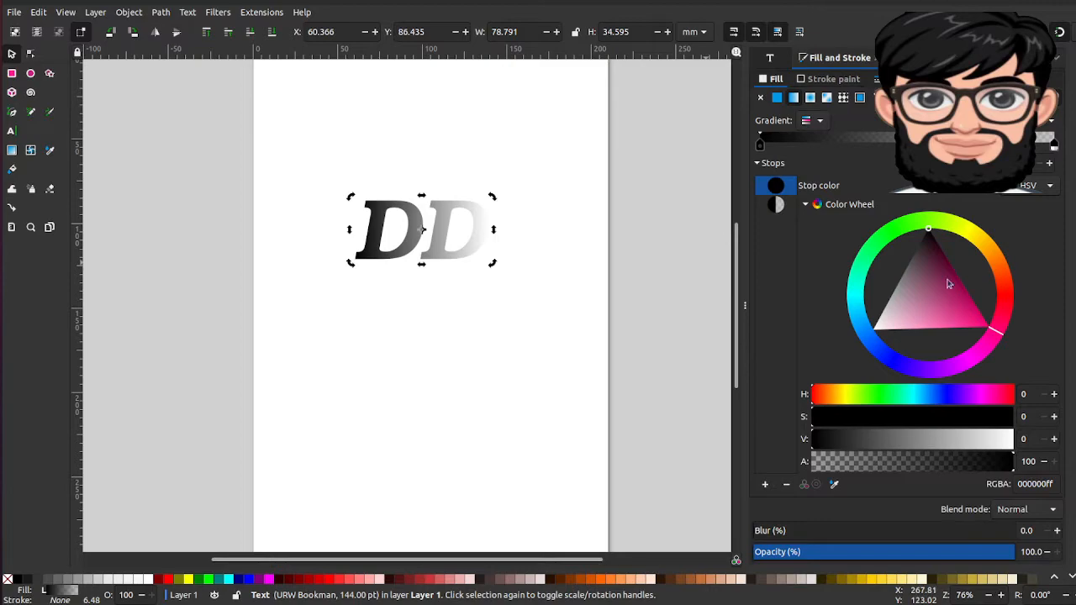
- Change the DD text's fill to flat orange ff9555ff and turn it into a linear gradient fading to transparent
click(394, 232)
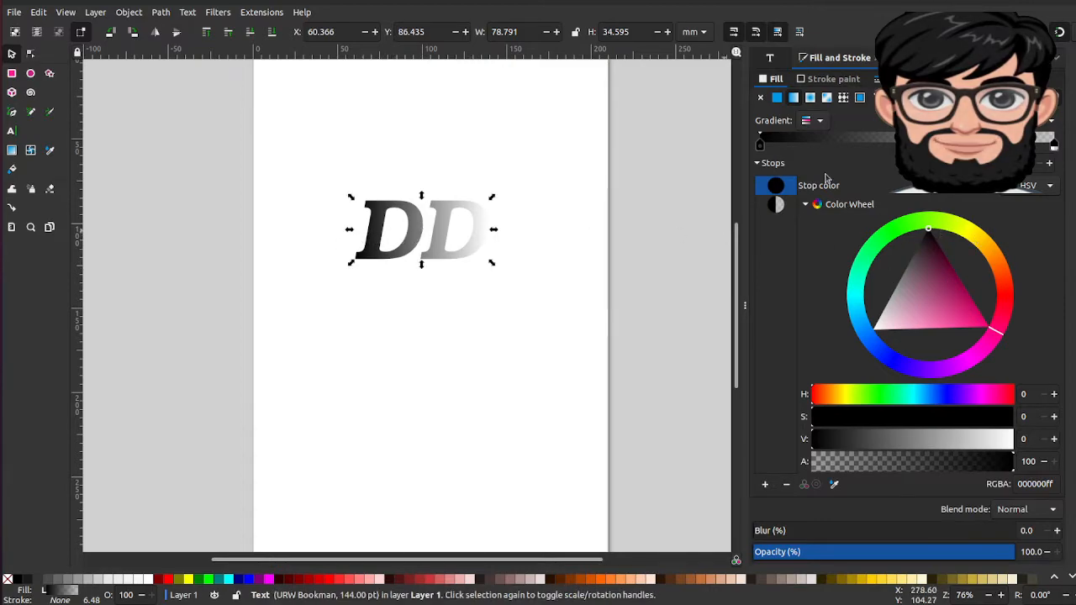
click(776, 98)
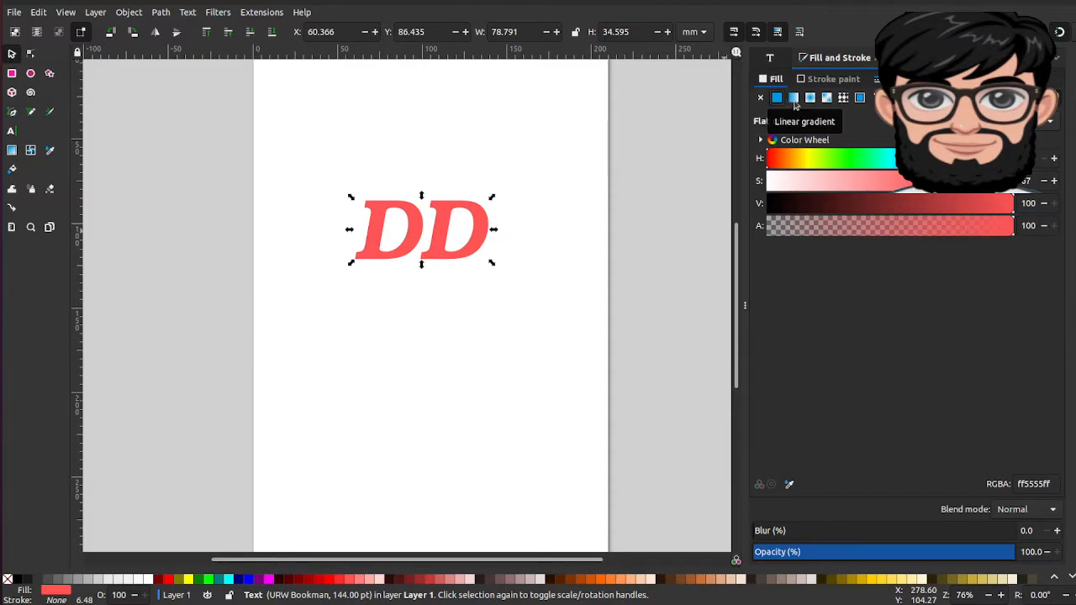
click(793, 98)
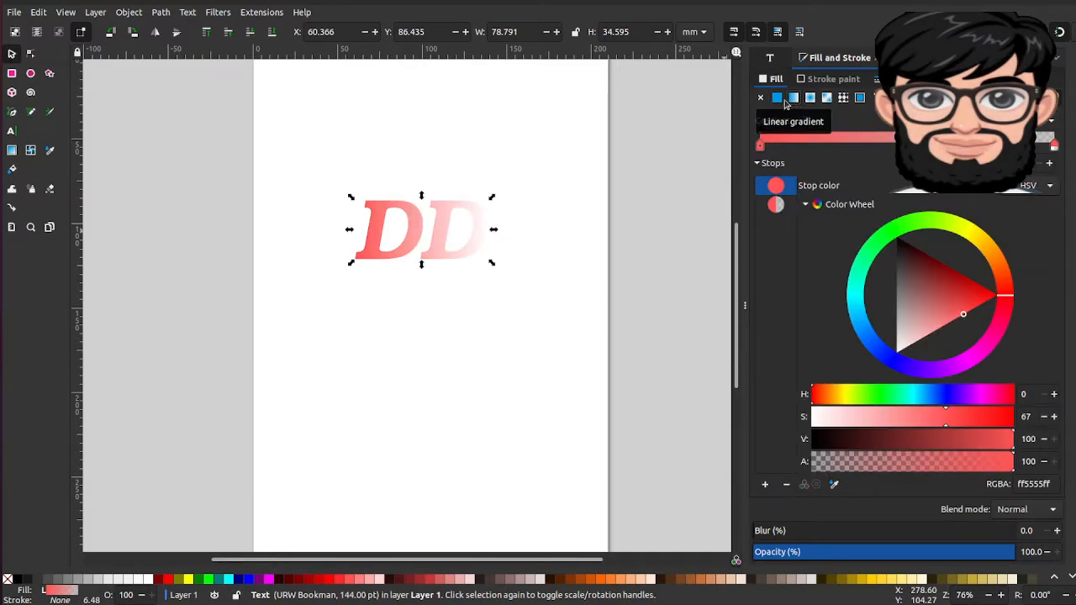
click(776, 98)
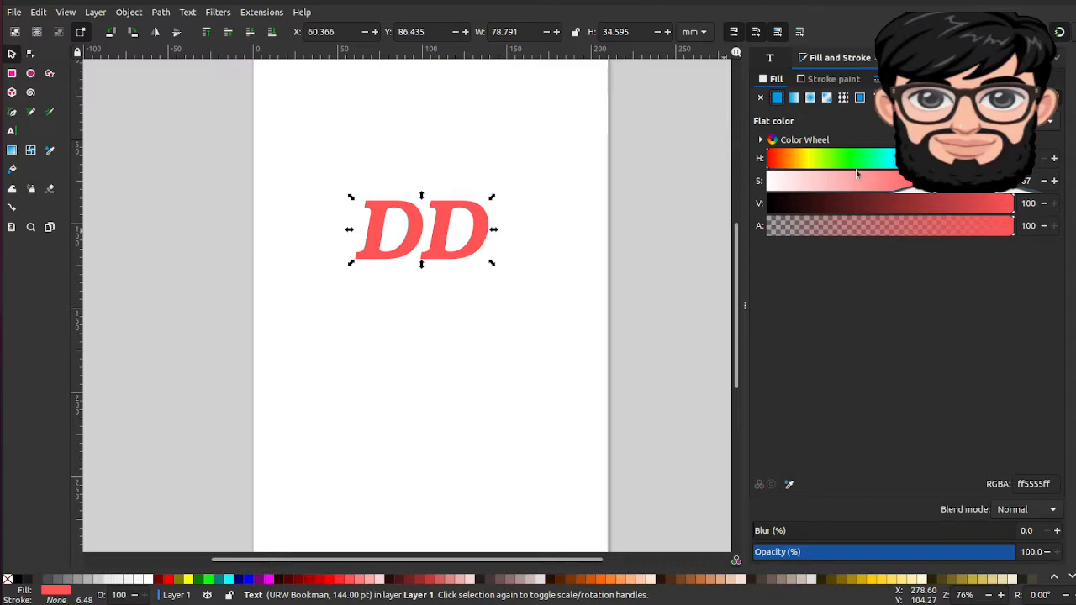
click(794, 160)
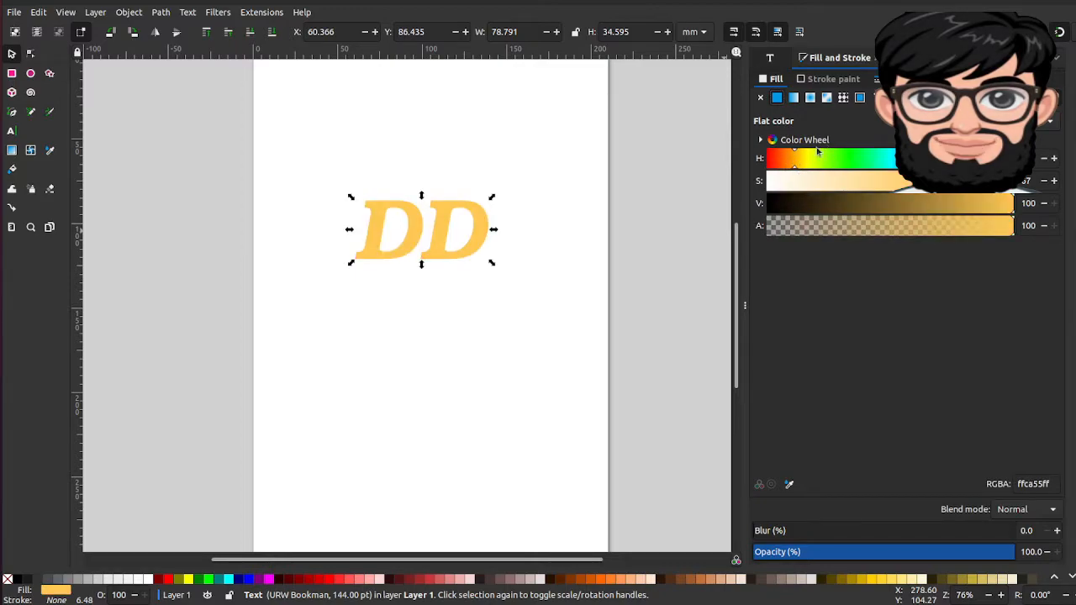
drag(794, 162, 781, 165)
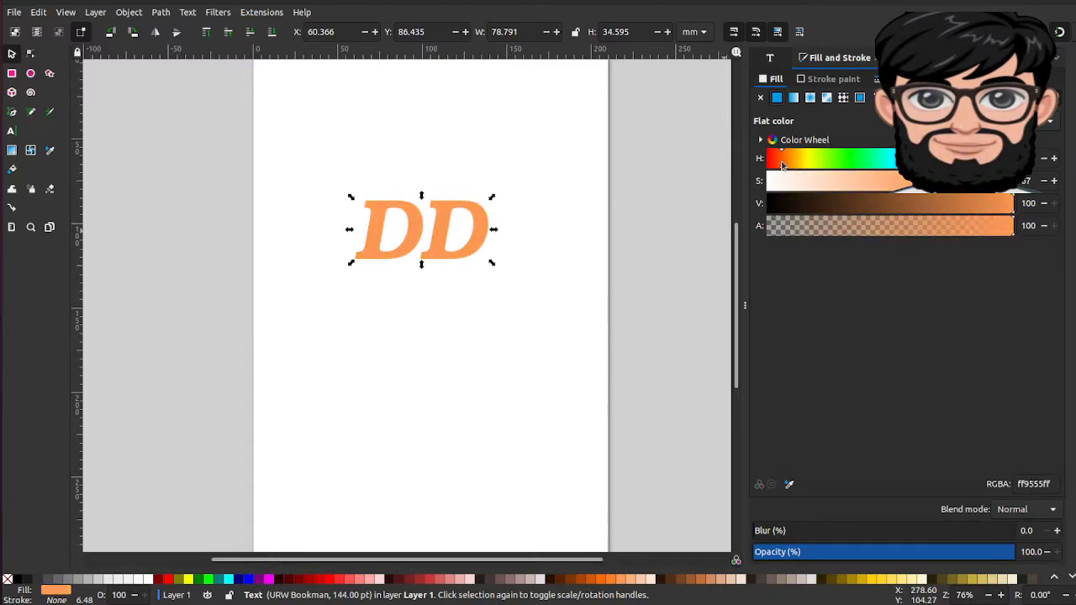
click(792, 97)
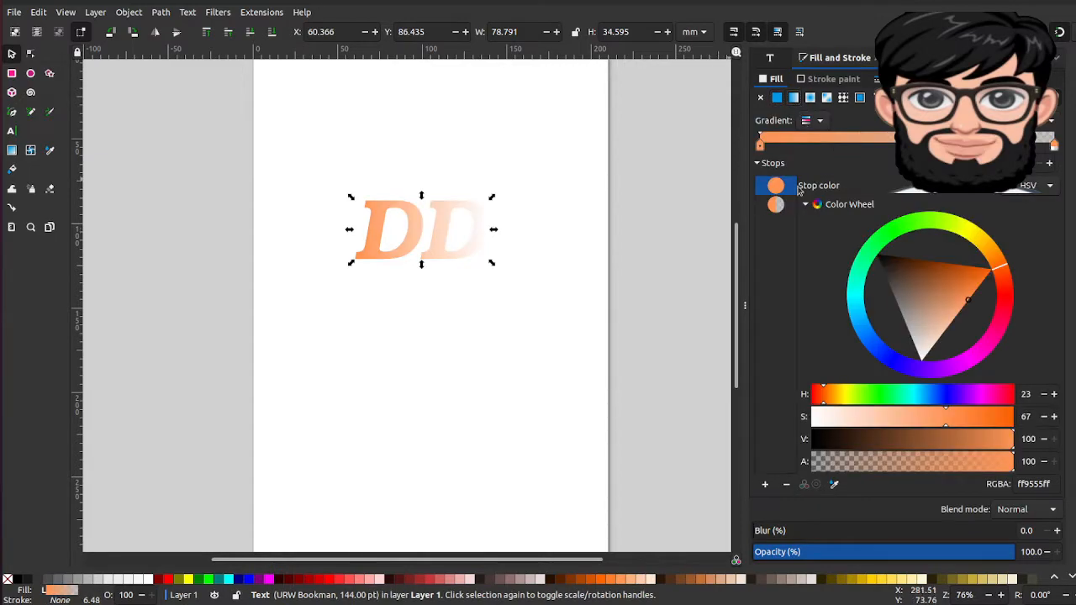
- Move the first stop of the DD fill gradient to about a third of its length and try shifting the end stop inward and back
drag(760, 145, 892, 145)
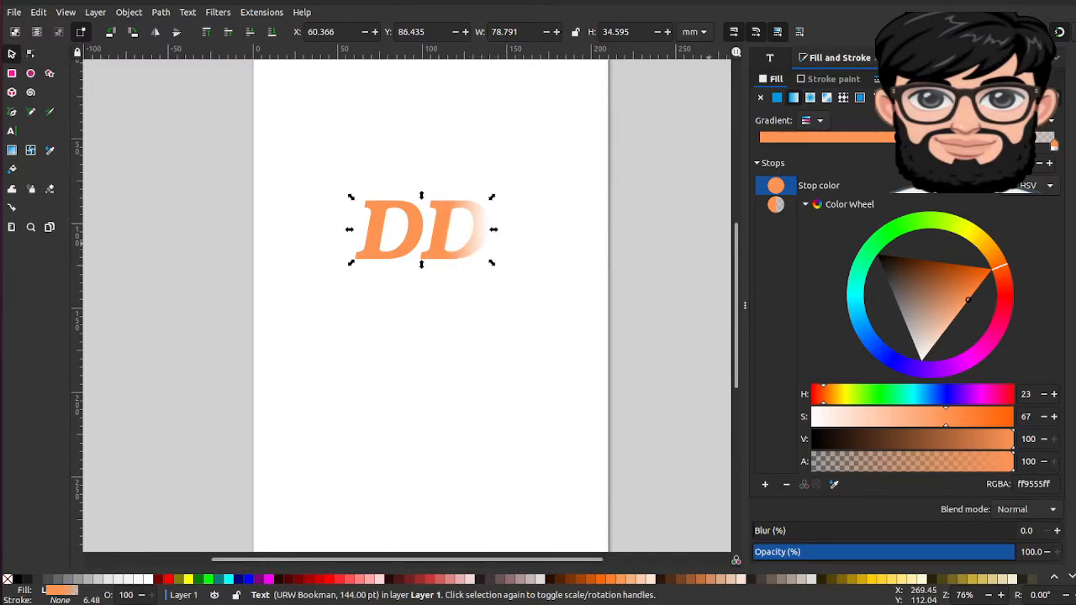
drag(1007, 145, 861, 151)
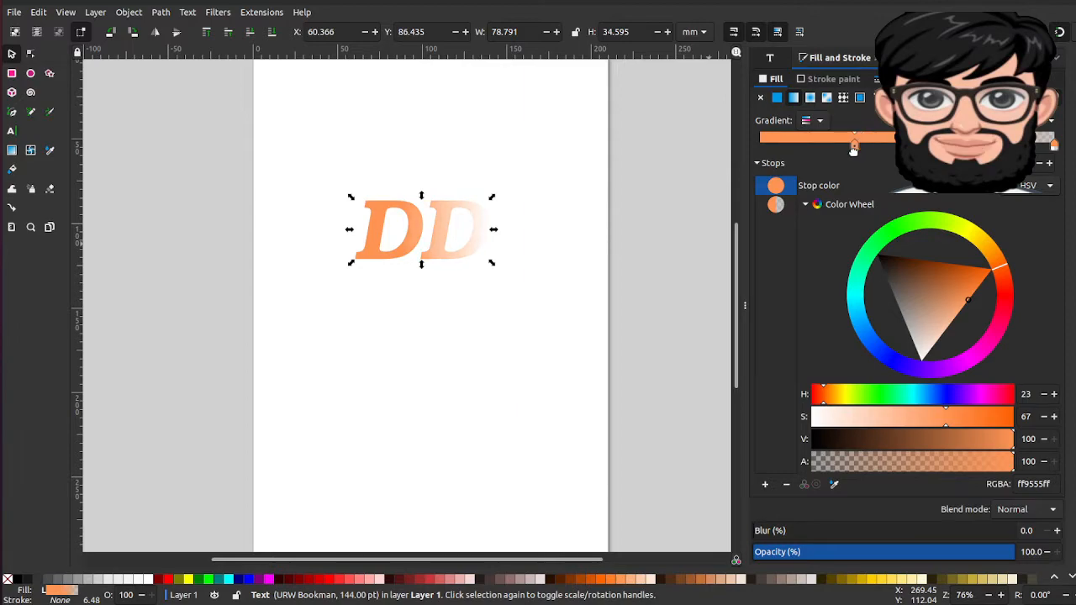
click(1054, 145)
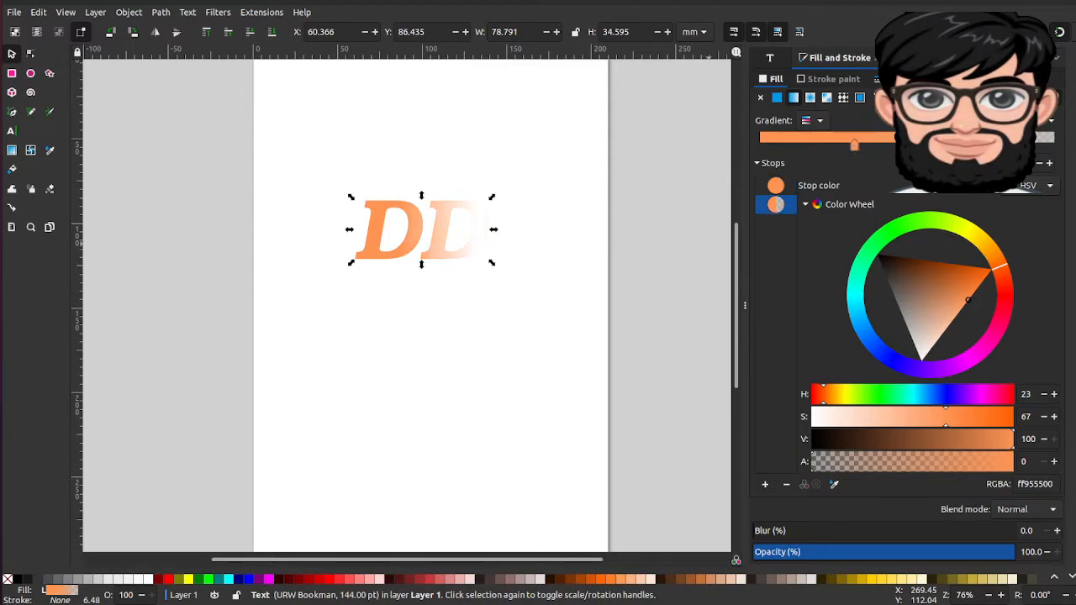
drag(978, 144, 1071, 146)
- Shift the first gradient stop to nearly the middle and recolor it lime green with hue 80 on the color wheel
click(855, 148)
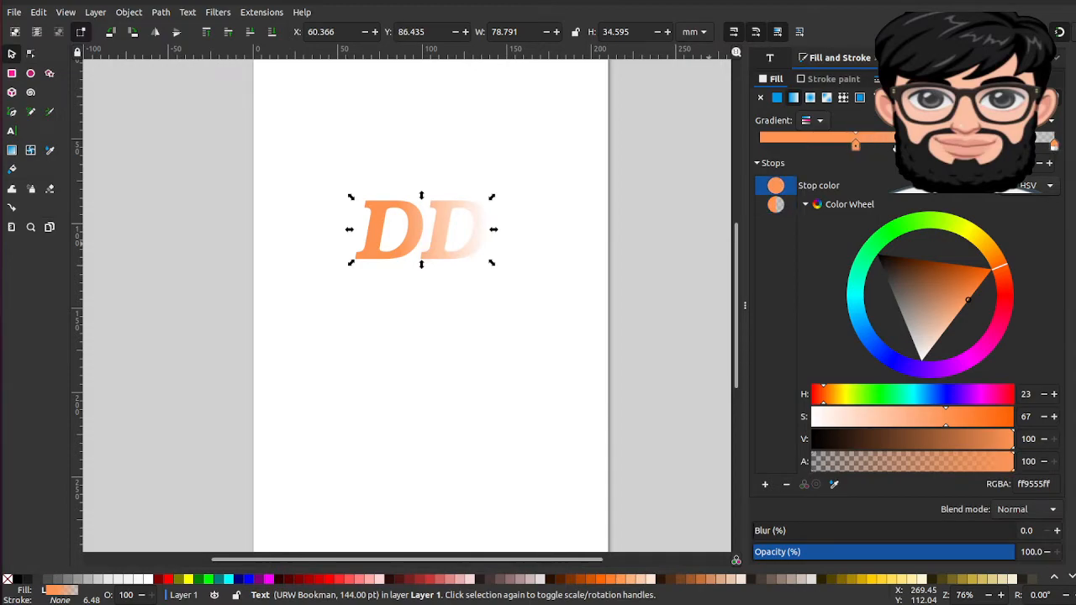
drag(913, 233, 863, 333)
drag(935, 342, 916, 234)
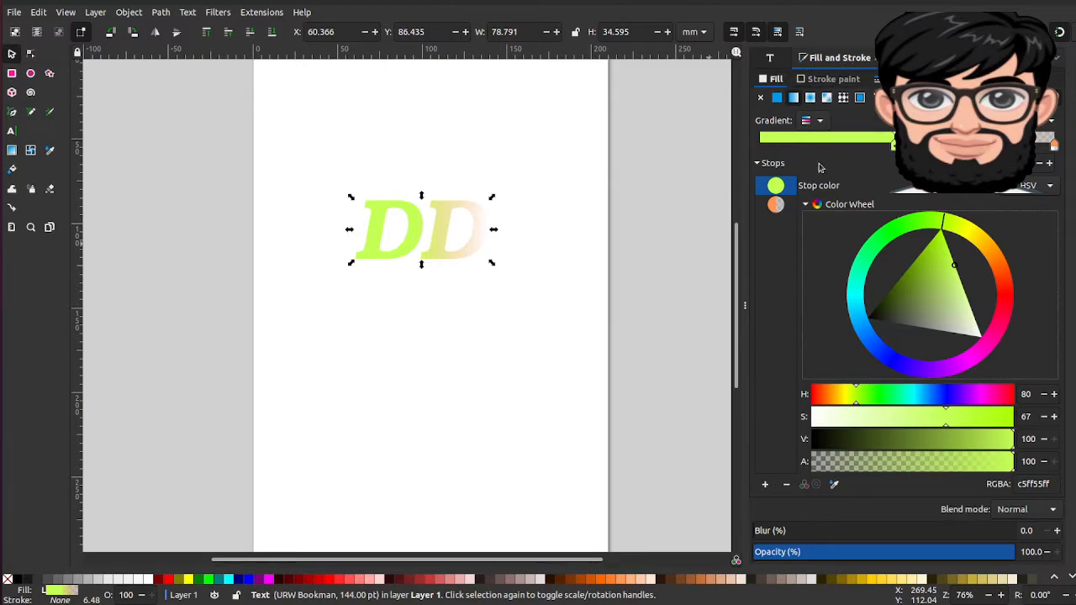
- Replace the DD lettering with the letters "GT"
double_click(453, 234)
click(6, 131)
double_click(425, 201)
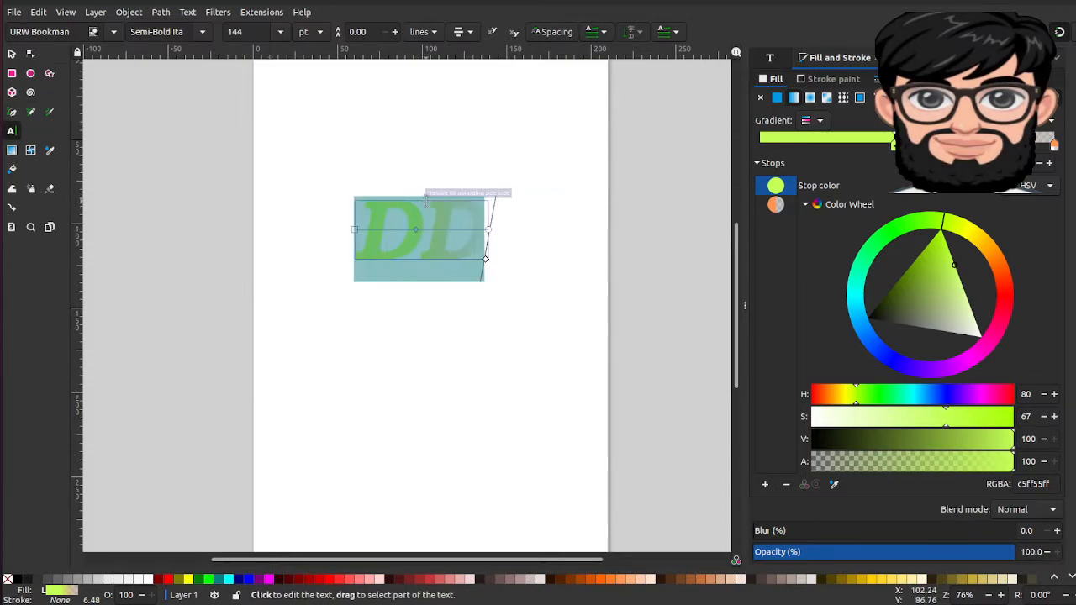
text(T)
key(BackSpace)
text(GT)
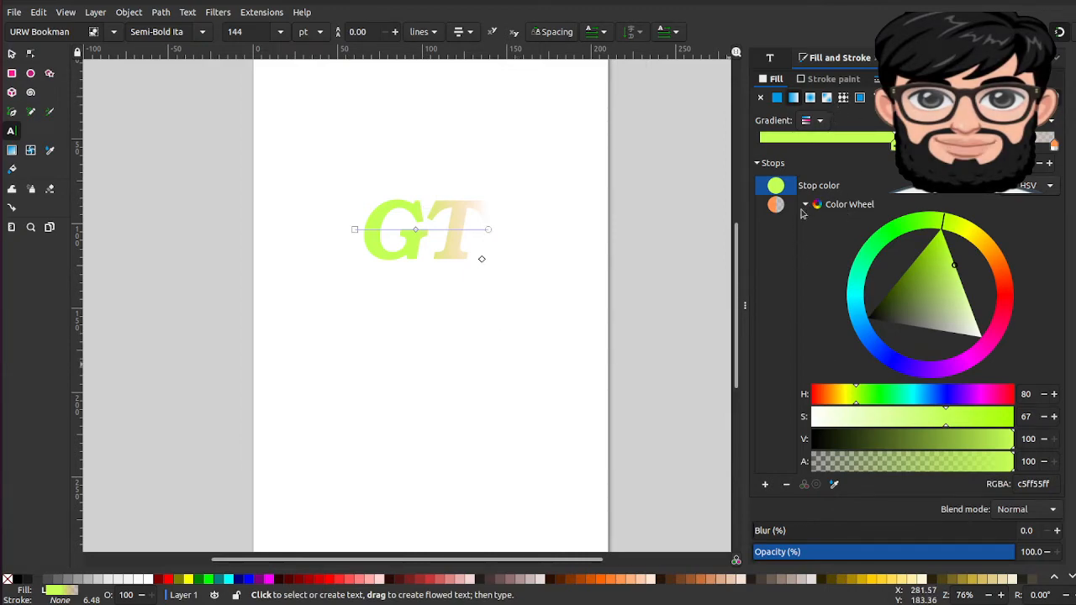
- Set the first fill gradient stop's hue to 17 and move the stop slightly past the middle of the gradient
click(1004, 271)
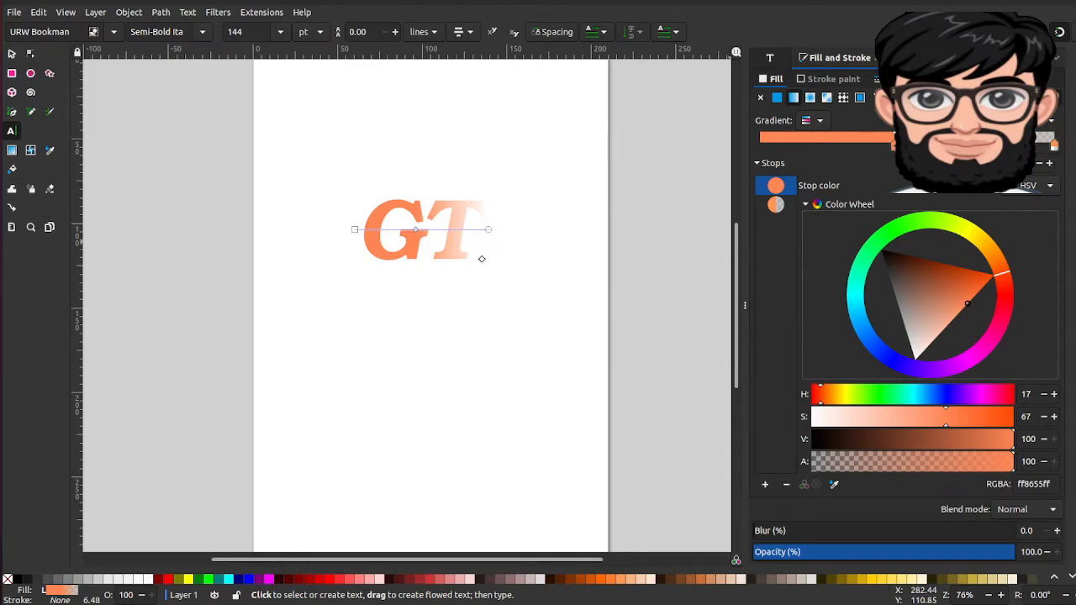
drag(893, 145, 917, 145)
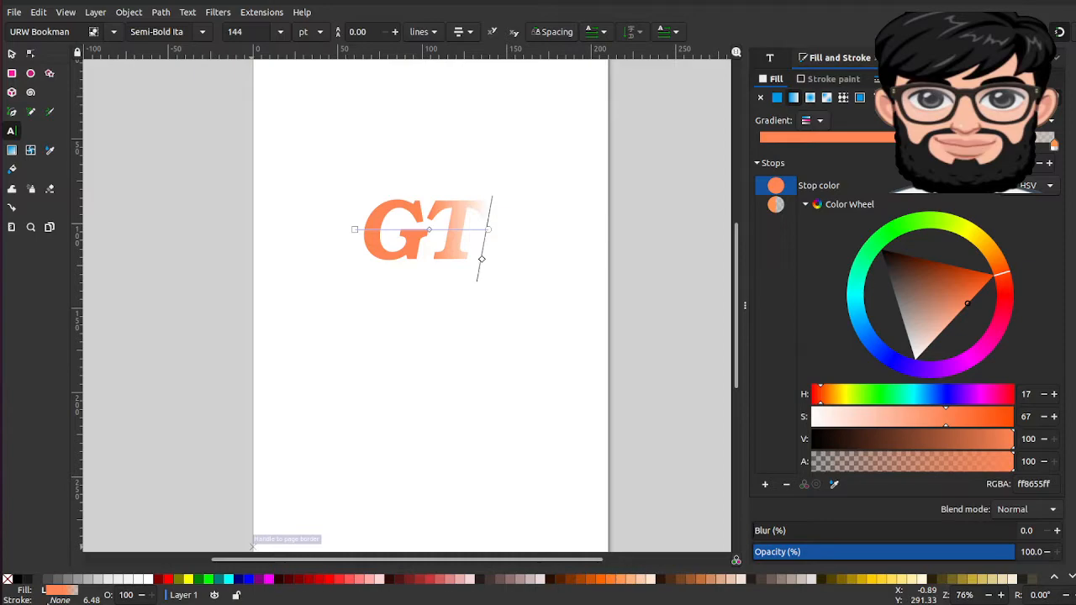
- Add a flat red stroke to the GT text, try a linear gradient on the stroke and return it to flat color
click(835, 81)
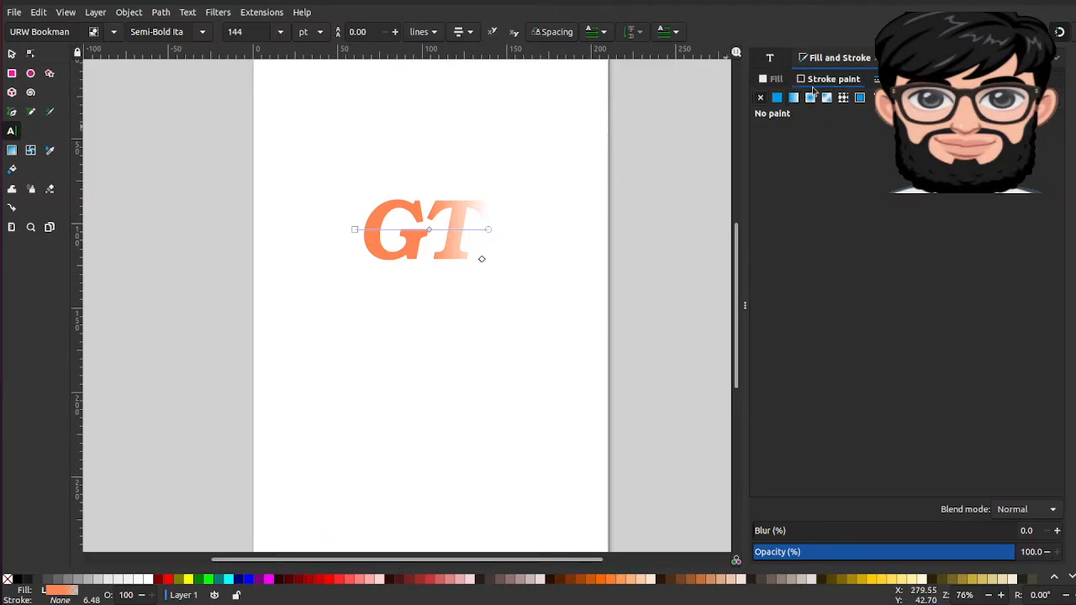
click(781, 99)
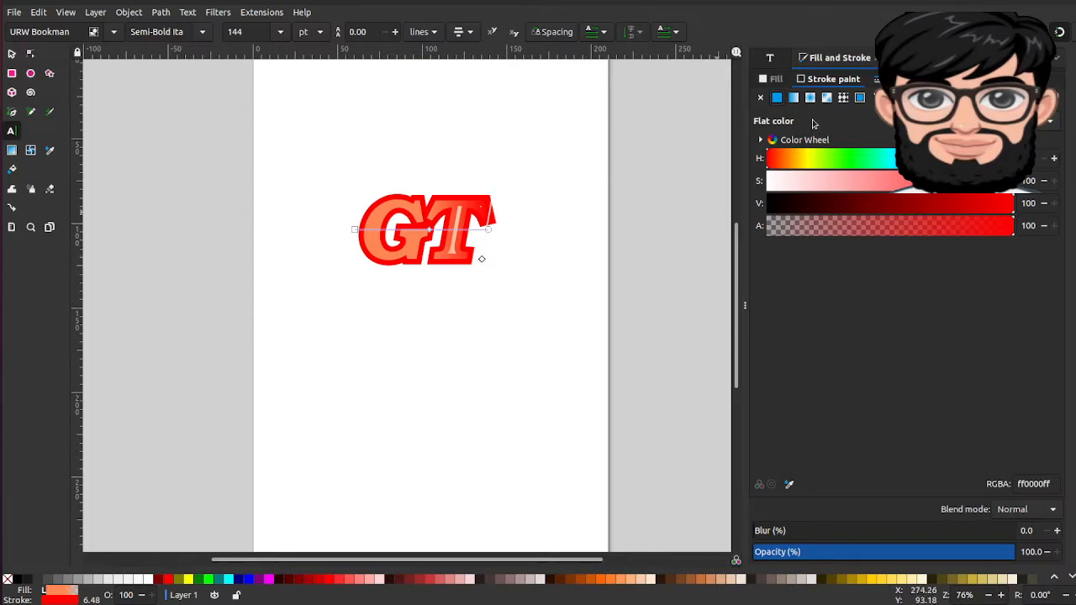
click(794, 98)
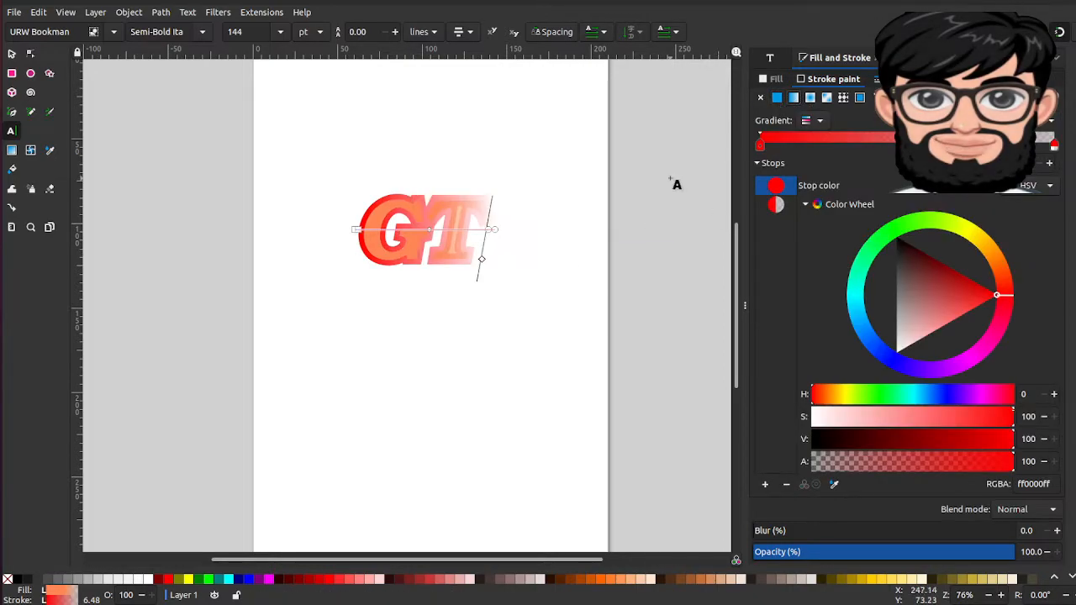
click(777, 98)
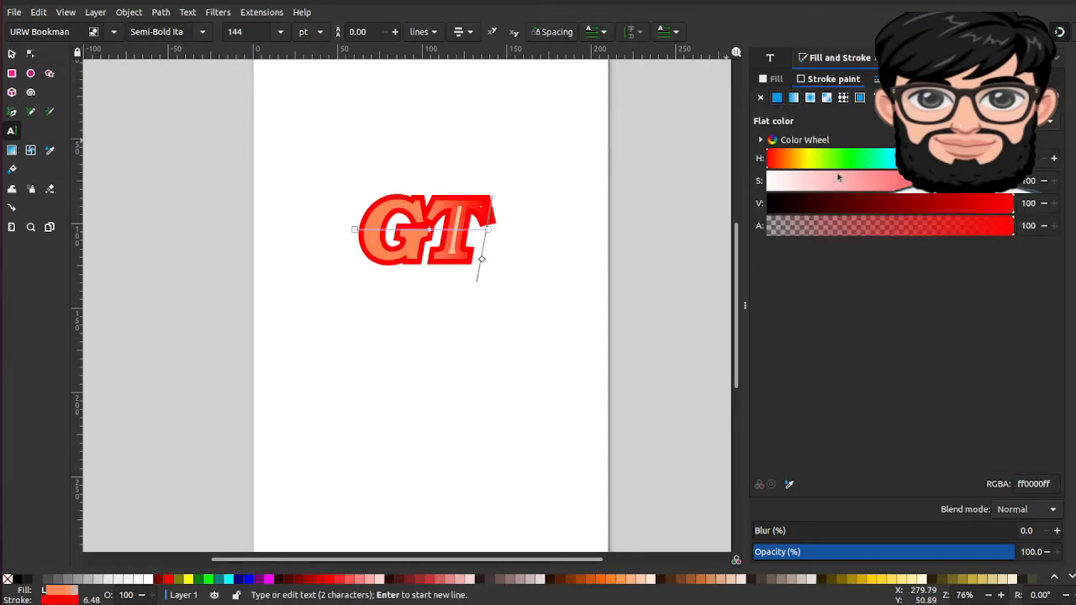
- Move the first stop of the GT text's fill gradient back to about a quarter of the gradient
click(774, 81)
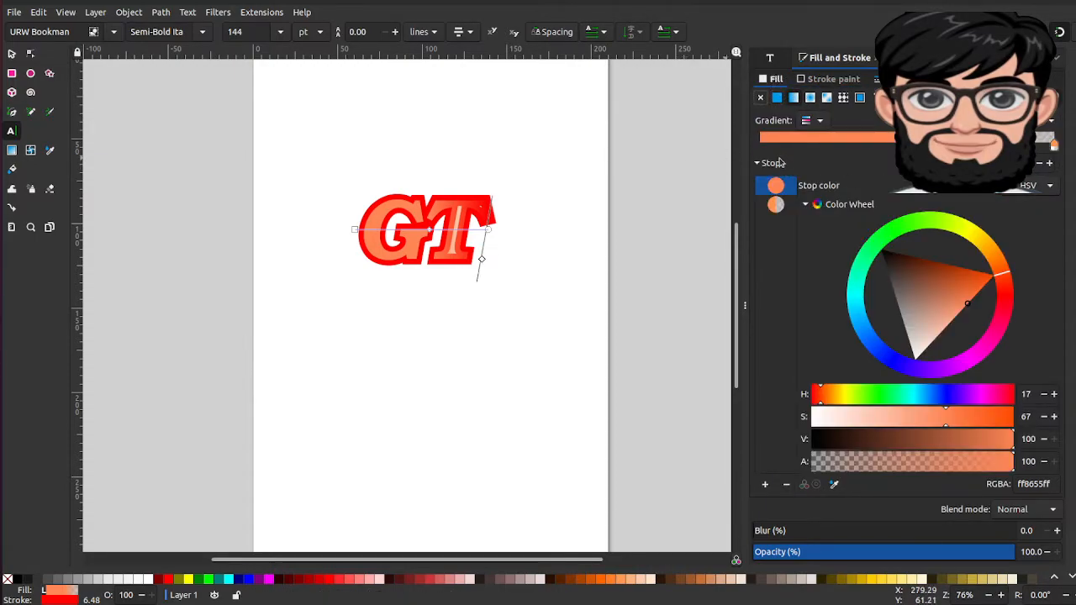
drag(869, 149, 746, 147)
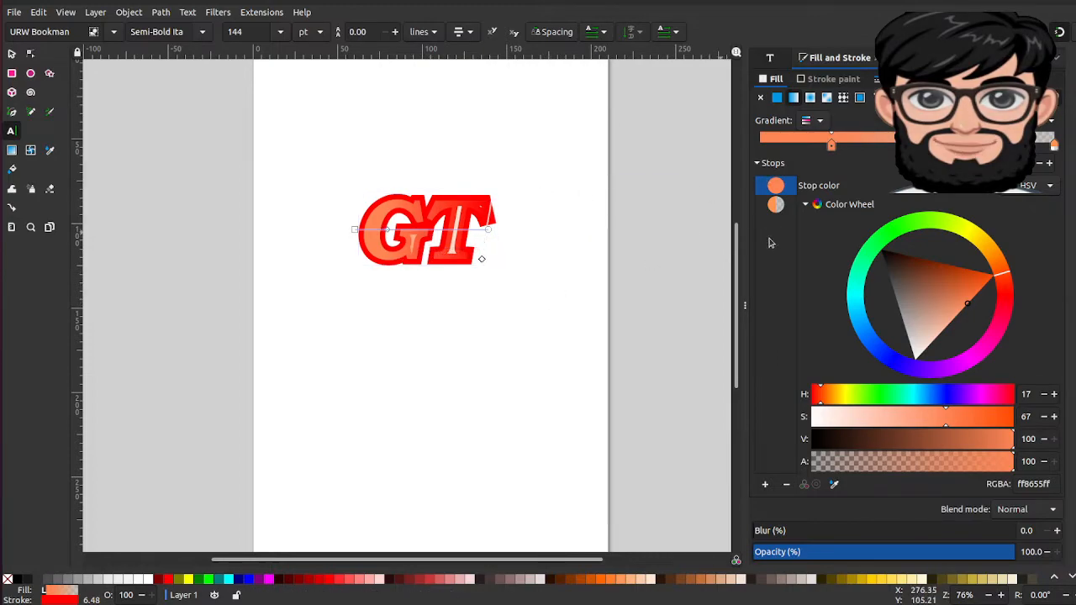
- Reselect the GT text and remove its fill, keeping only the flat red stroke
click(820, 79)
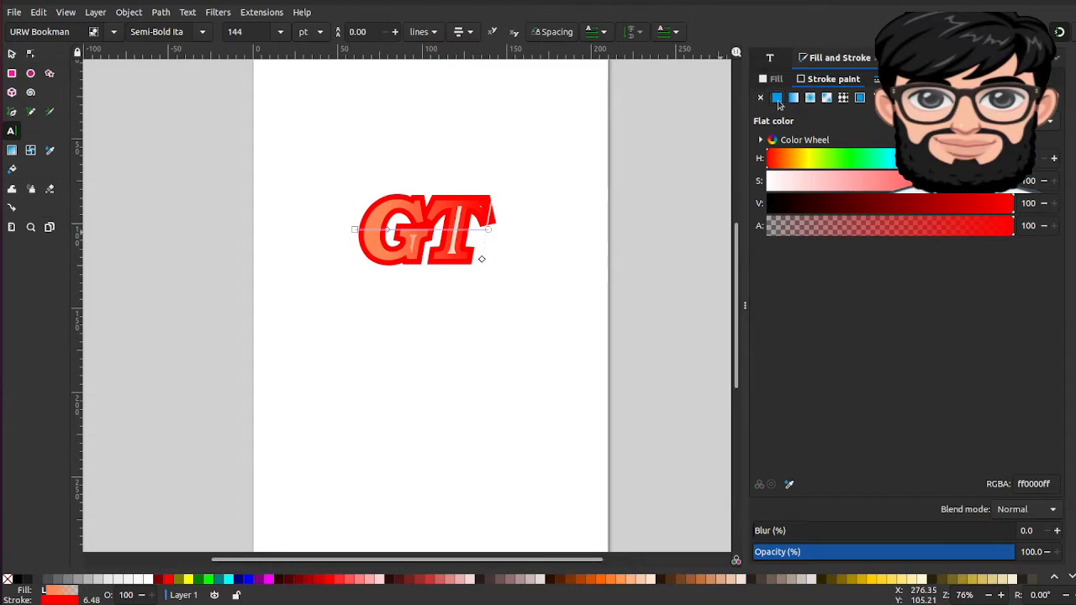
click(511, 353)
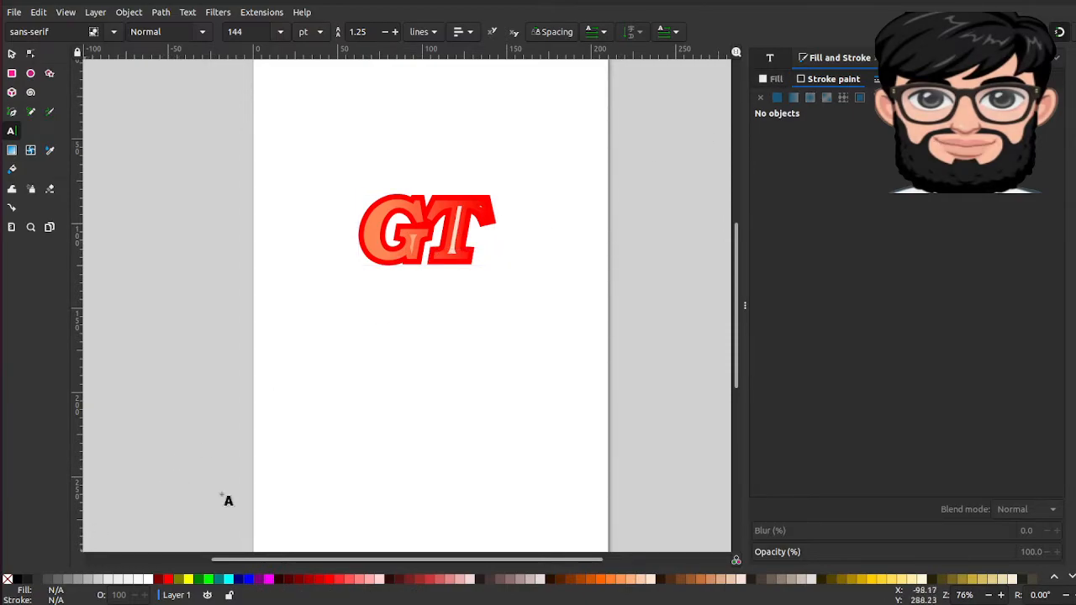
click(446, 262)
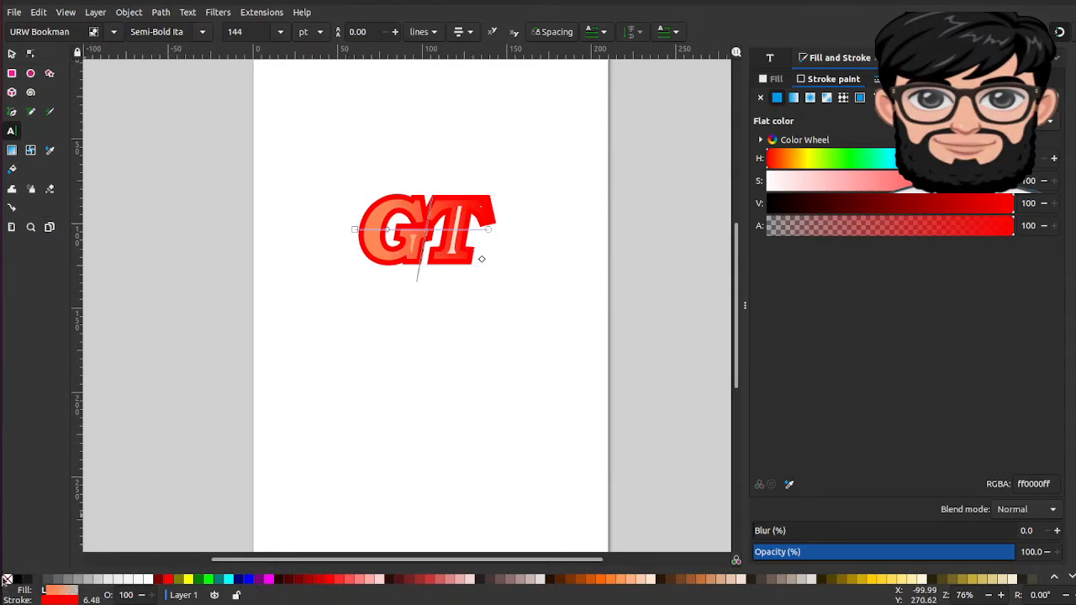
click(7, 579)
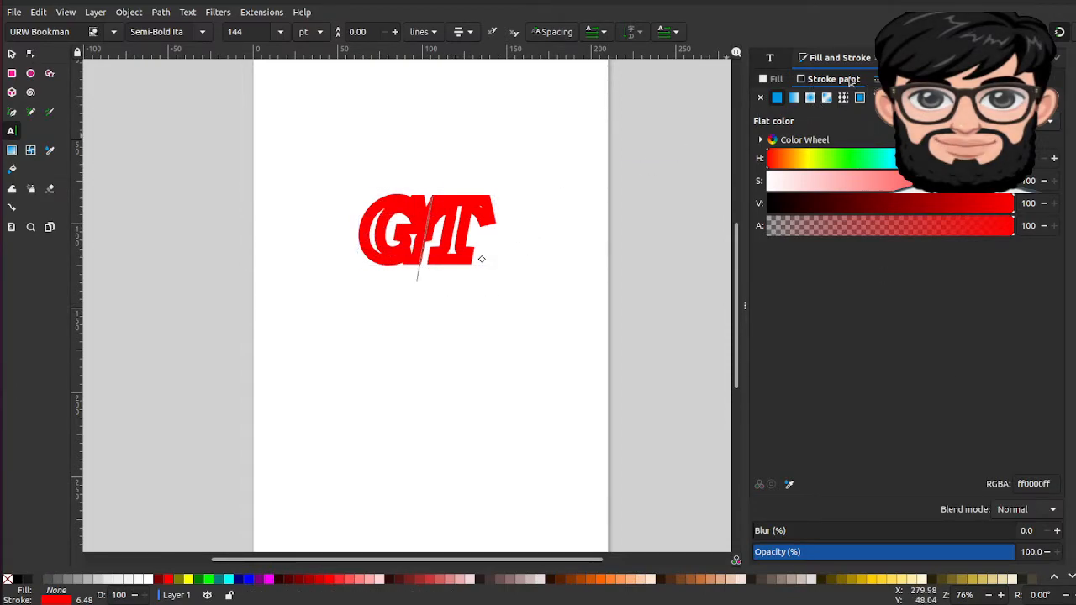
- Reduce the GT text's stroke width to 4.979 mm
click(877, 78)
click(837, 104)
click(837, 103)
click(837, 103)
click(837, 103)
click(837, 104)
click(837, 104)
click(837, 104)
click(837, 104)
click(837, 104)
click(837, 103)
click(837, 104)
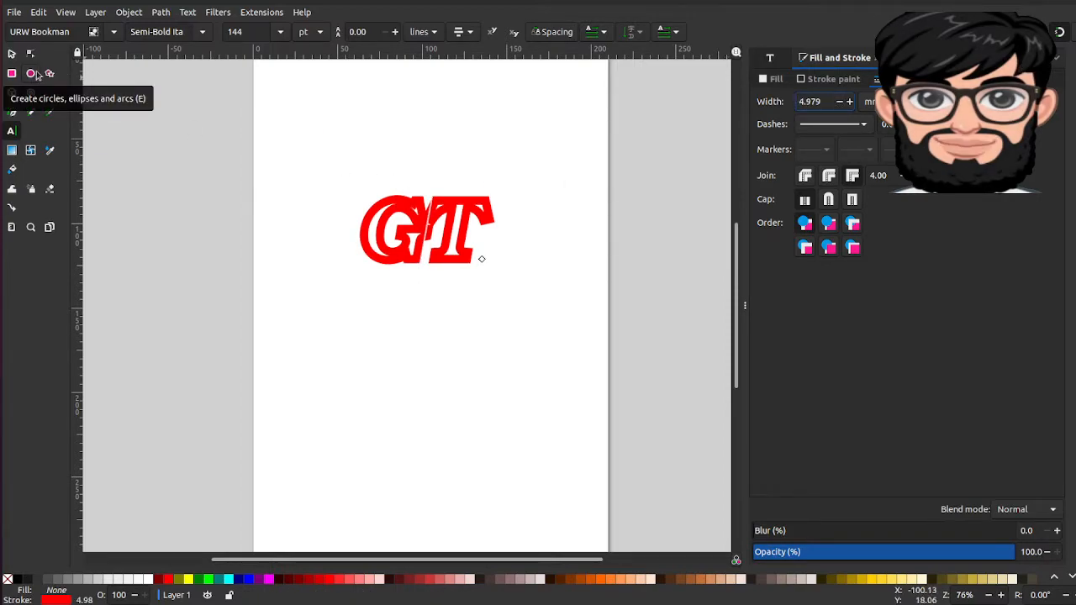
- Draw a red-outlined circle with a radius of about 63 mm and move it so that it surrounds the GT text
click(29, 75)
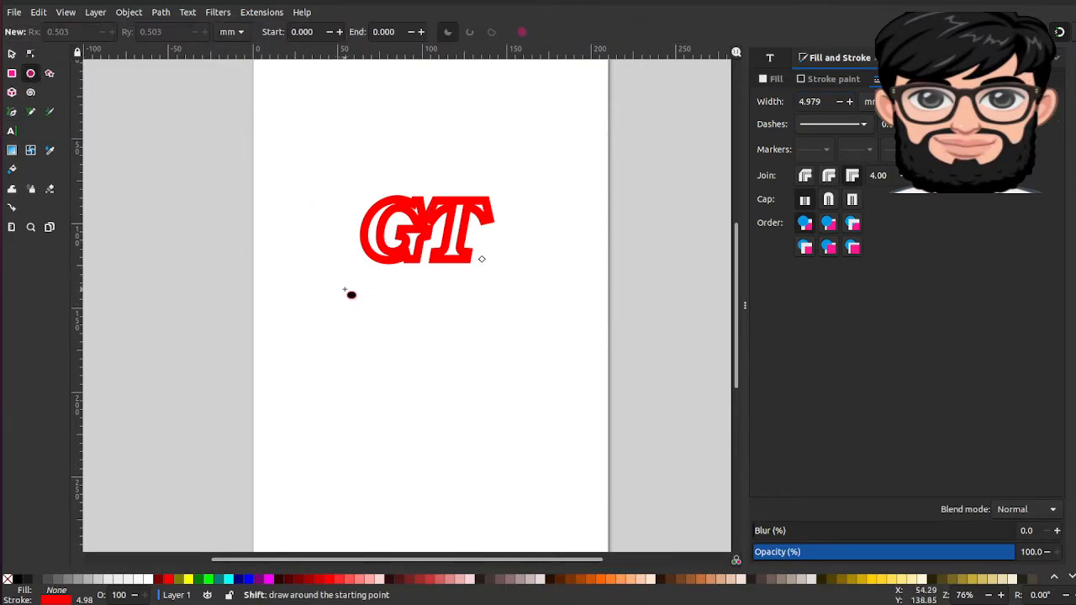
drag(333, 308, 420, 387)
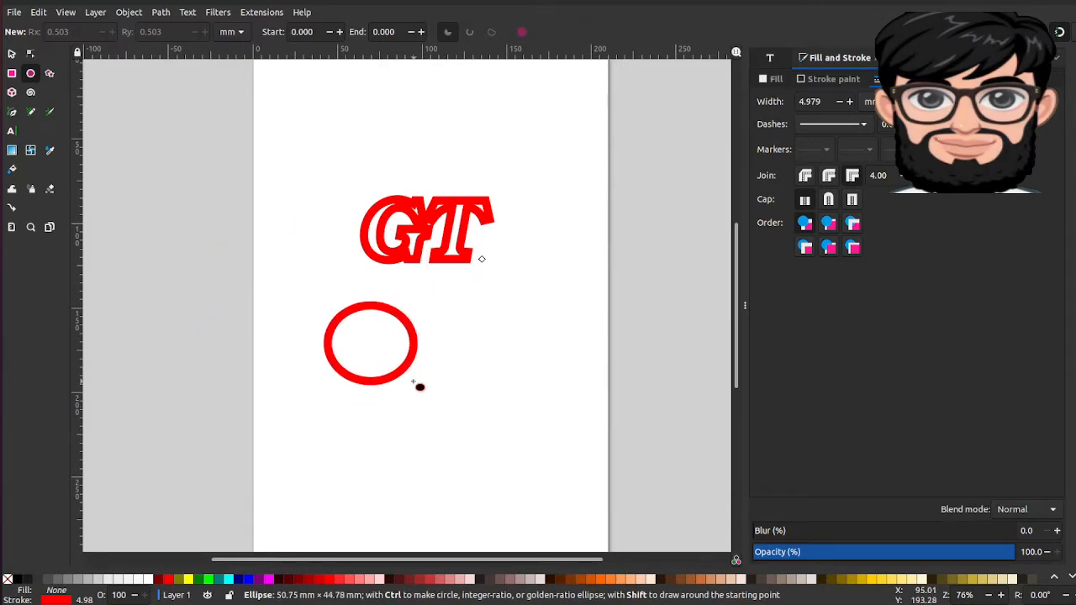
drag(420, 388, 437, 416)
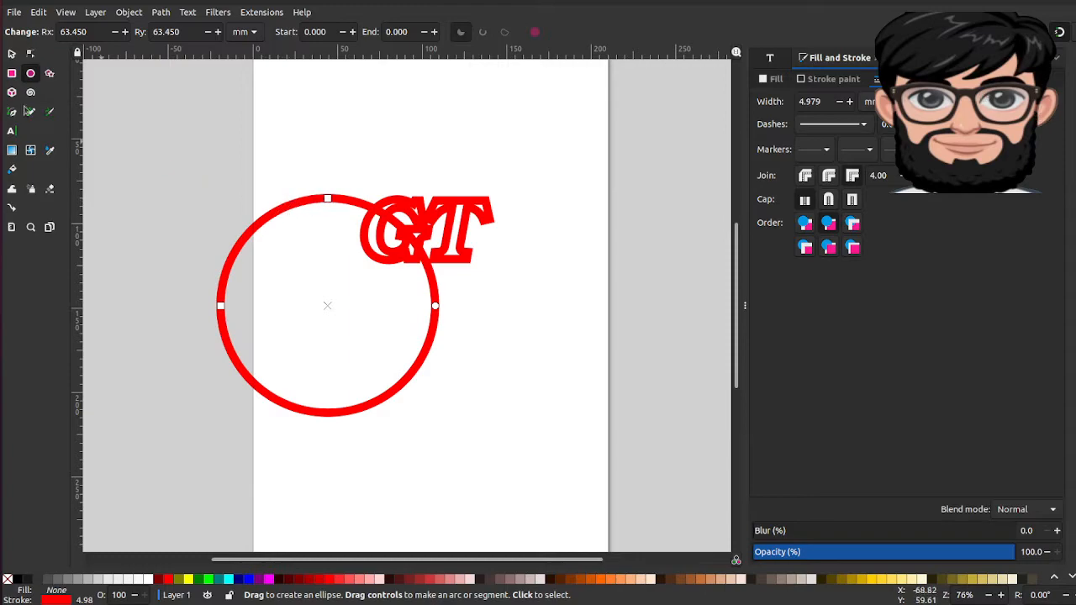
click(11, 54)
drag(266, 230, 379, 150)
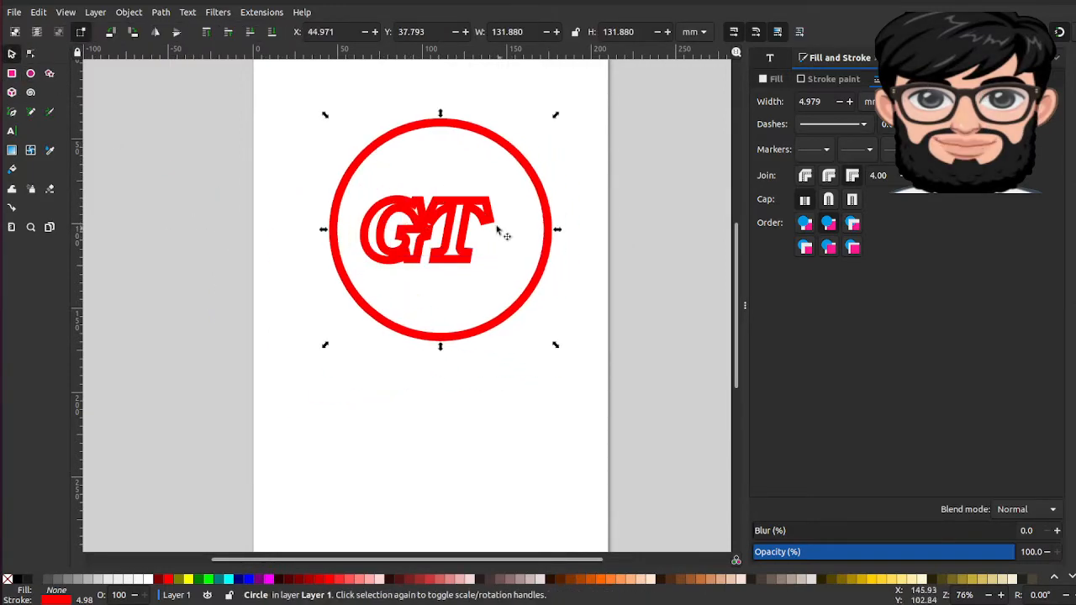
- Select the GT text together with the circle and centre them on a common vertical axis, relative to the selection area
shift+click(469, 227)
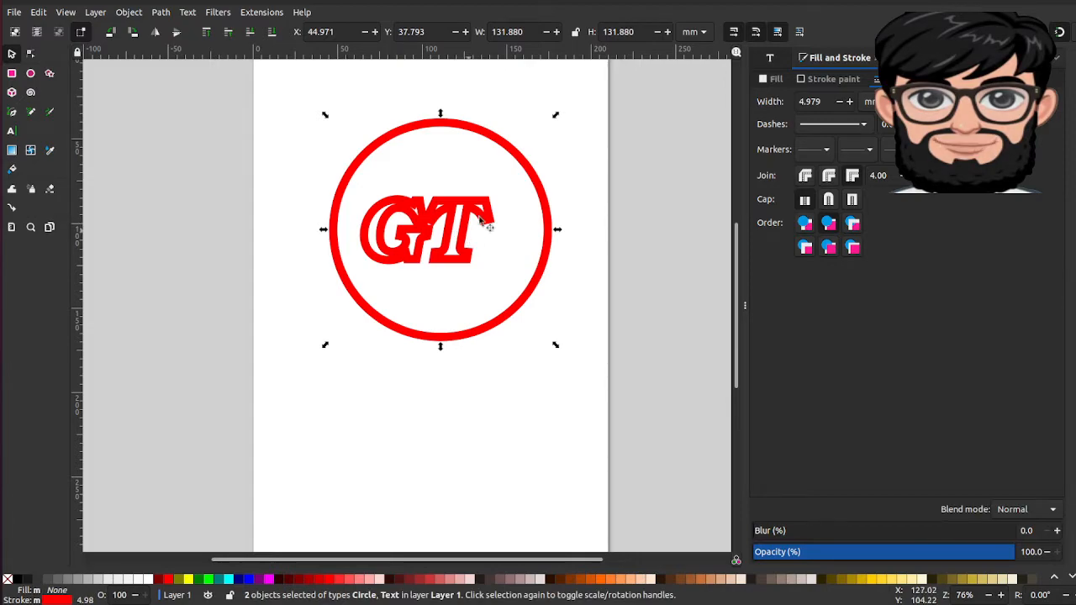
click(473, 352)
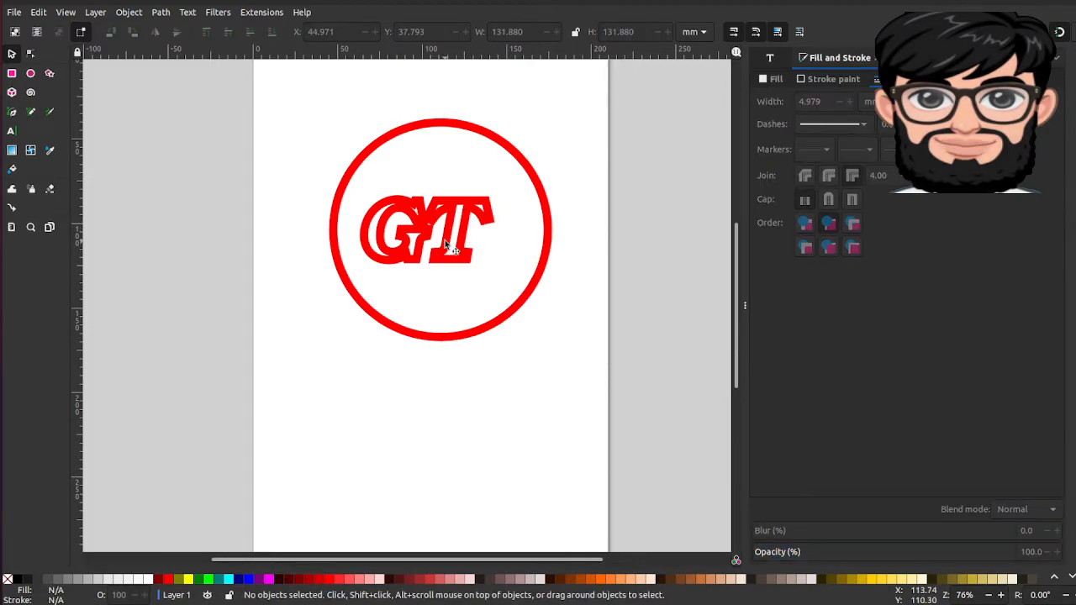
click(447, 246)
shift+click(509, 149)
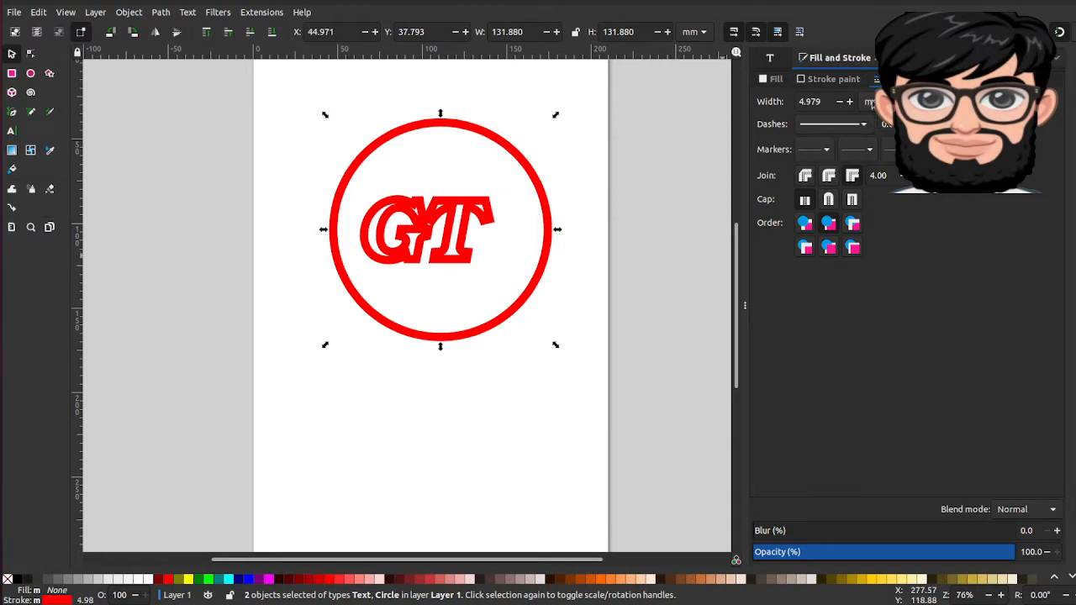
key(ctrl+shift+a)
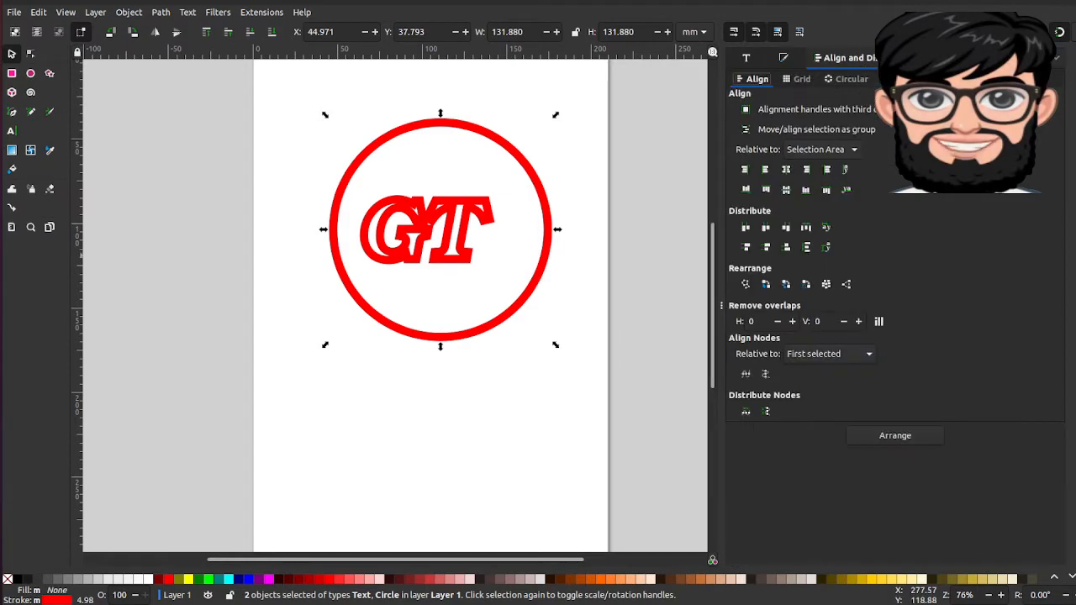
click(789, 171)
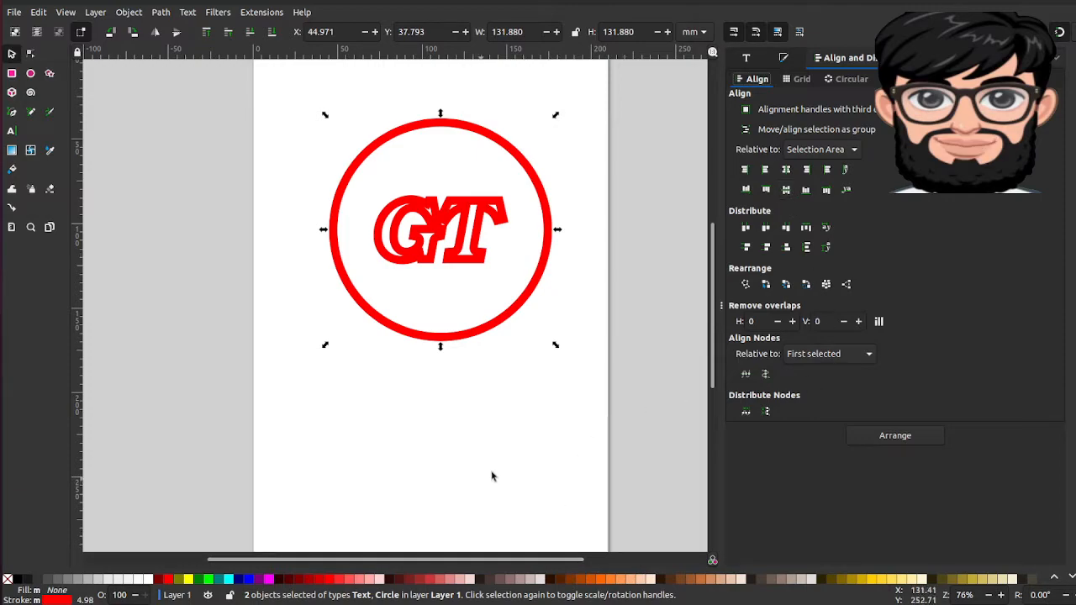
click(507, 445)
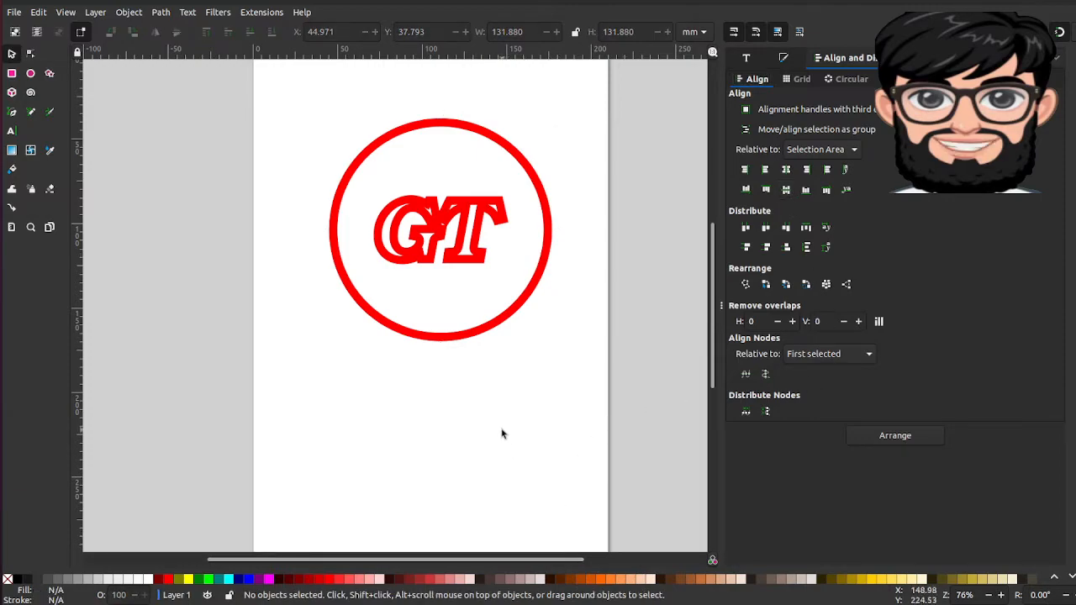
- Fill the circle with magenta and lower its opacity to 19.2%
click(514, 149)
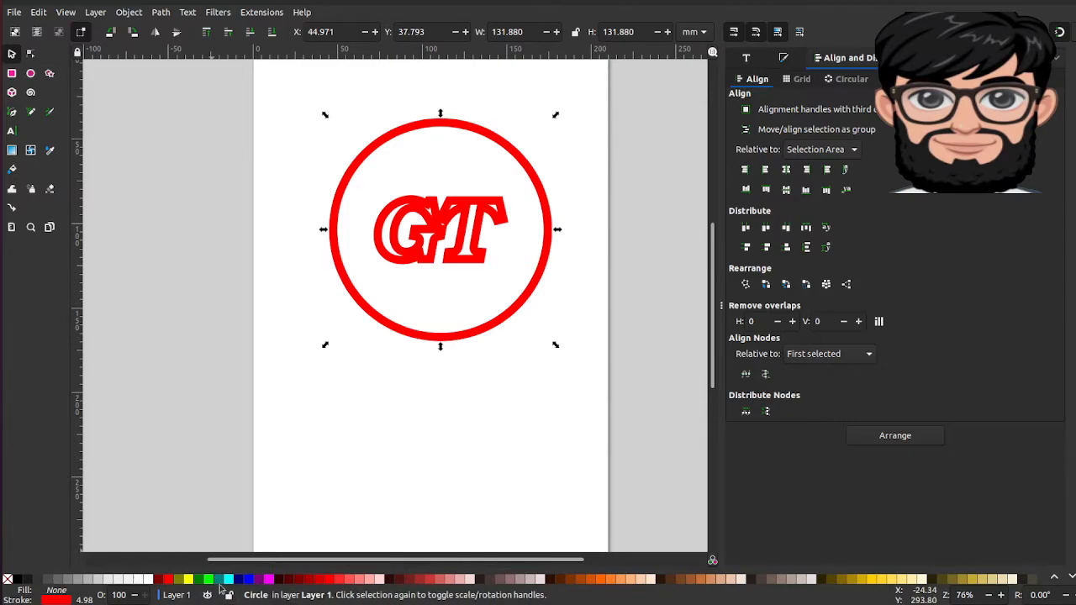
click(269, 579)
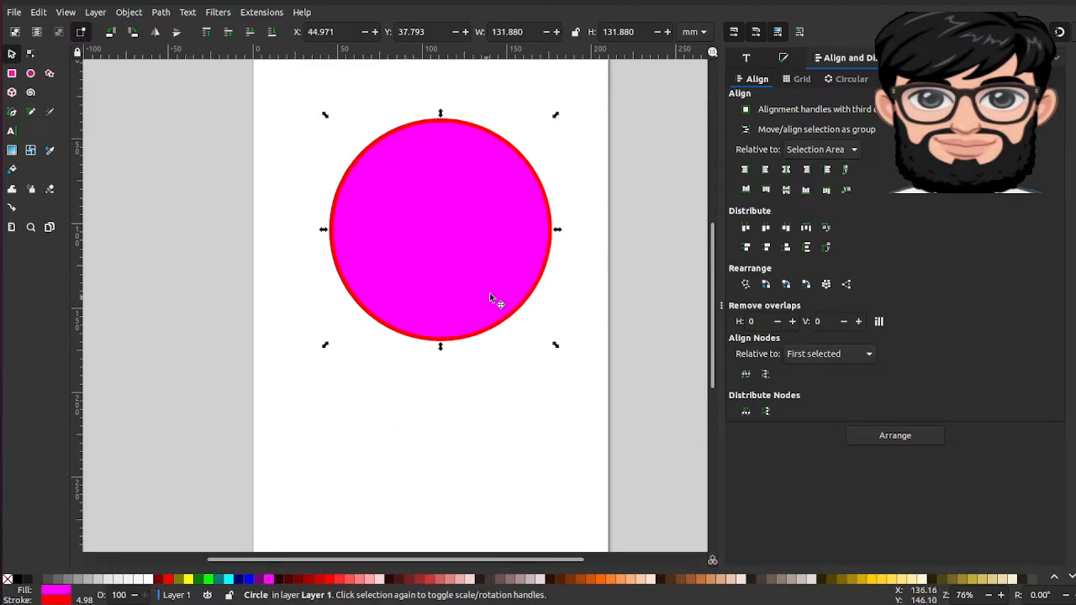
click(783, 58)
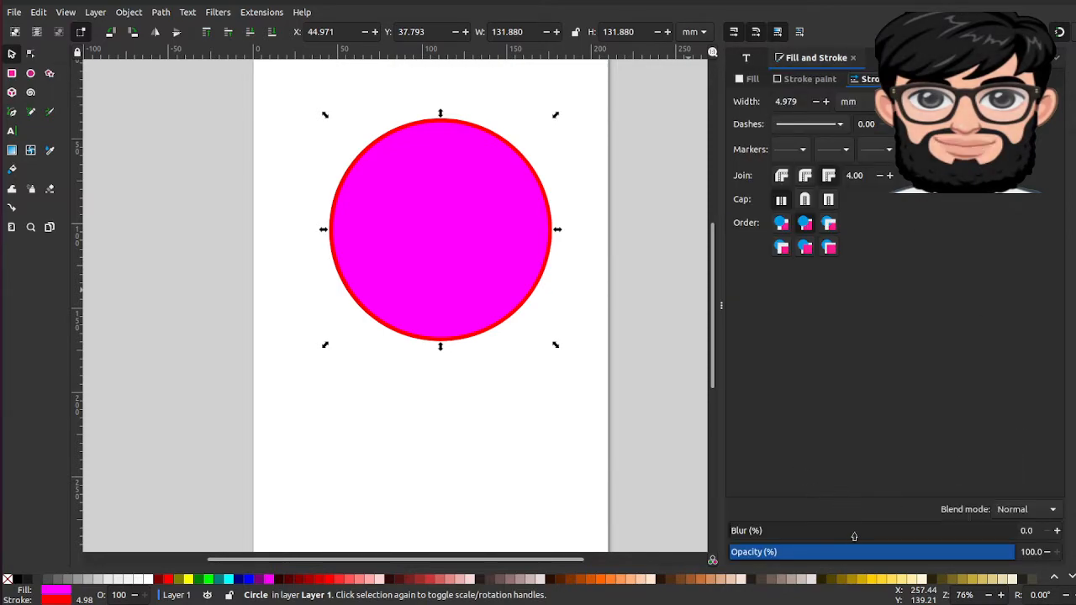
drag(853, 559, 790, 555)
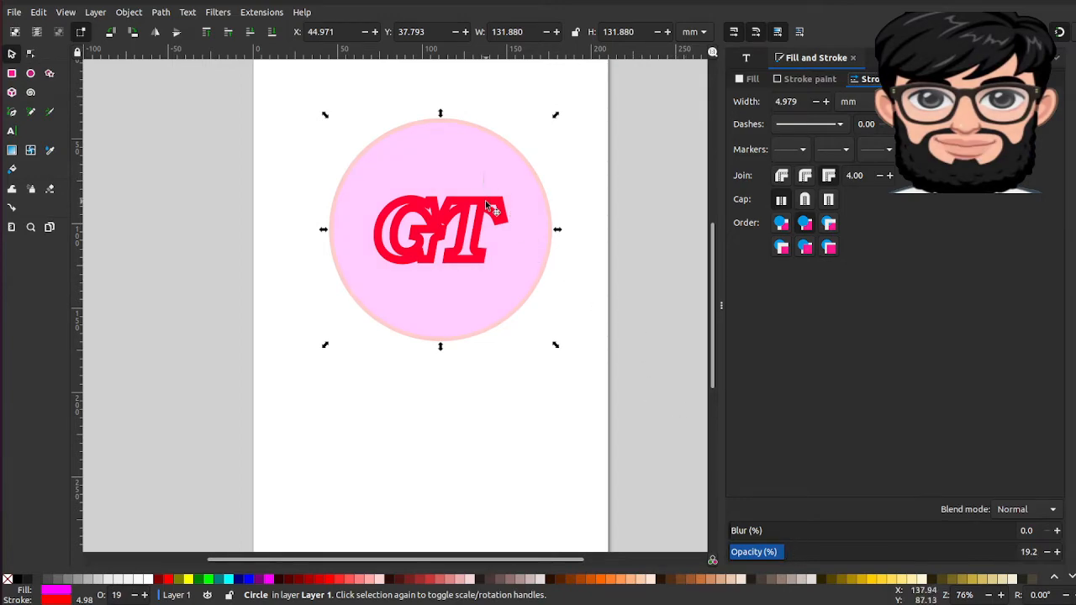
- Give the circle a blue fill and a navy stroke, and set its opacity to 60%
click(250, 580)
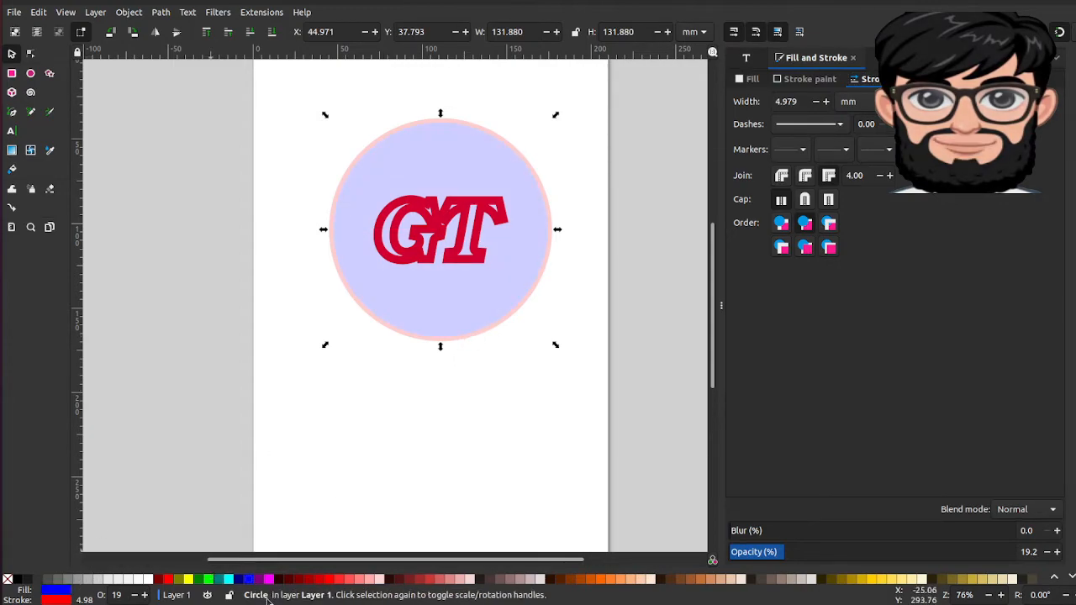
shift+click(249, 580)
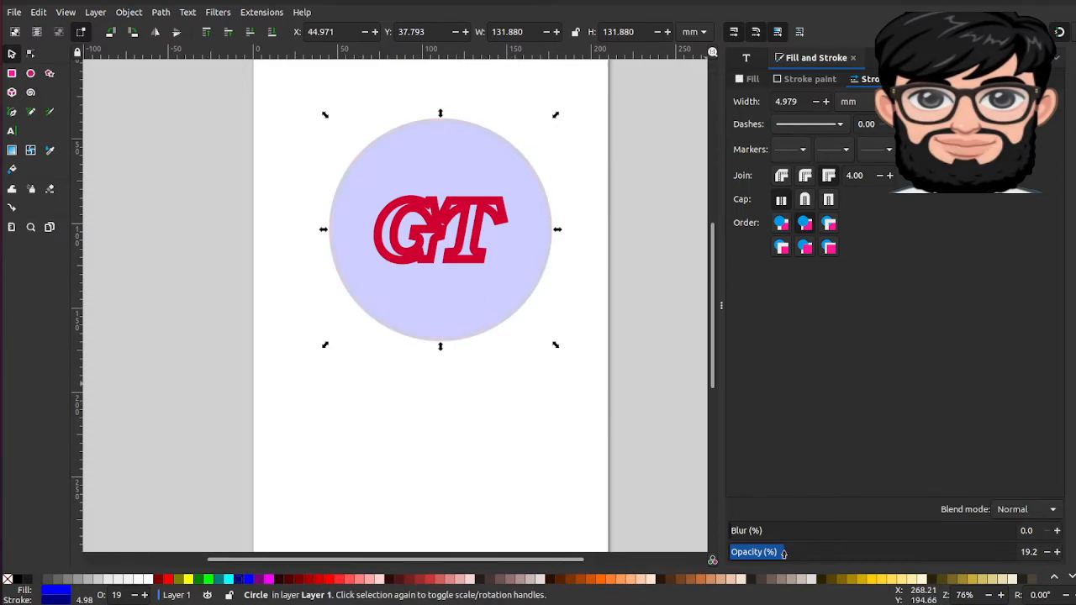
drag(784, 551, 900, 562)
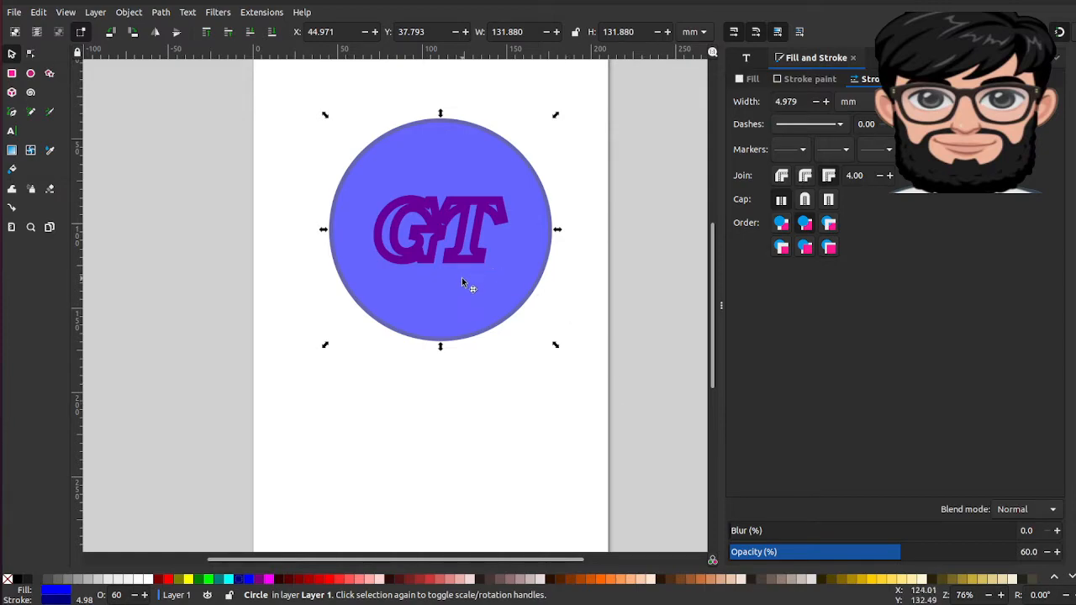
- Lower the circle one level in the stacking order so that it lies behind the GT text
click(472, 251)
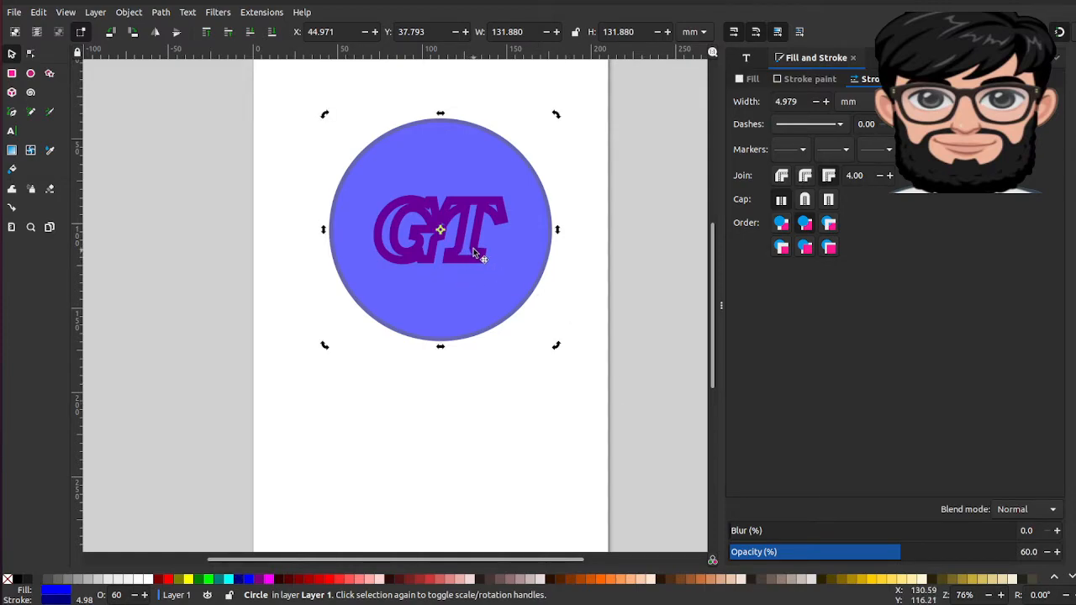
right_click(473, 252)
click(423, 306)
click(429, 270)
click(161, 13)
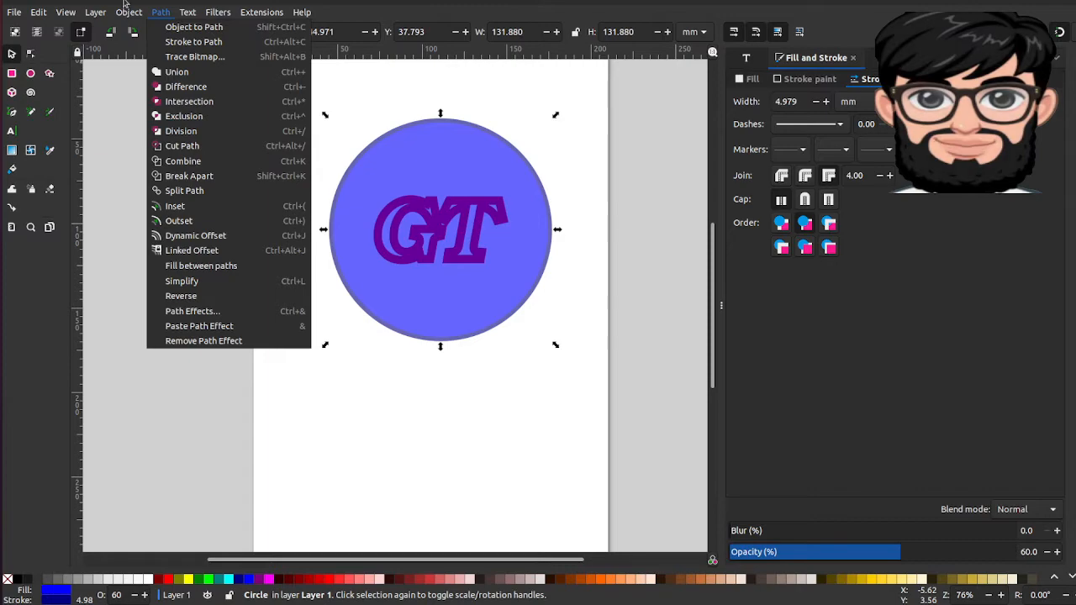
mouse_move(128, 11)
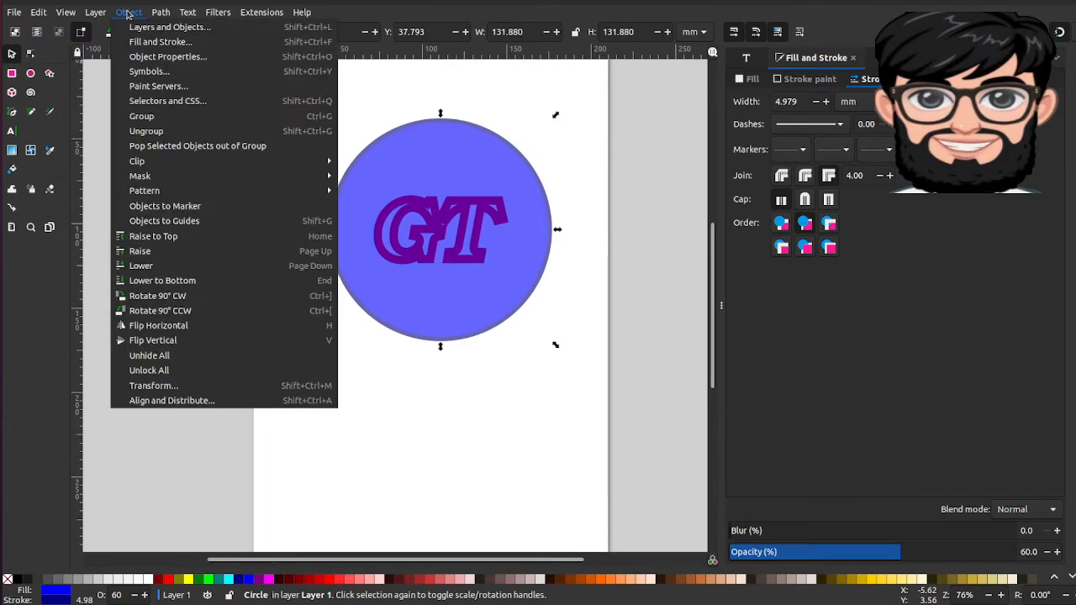
click(174, 265)
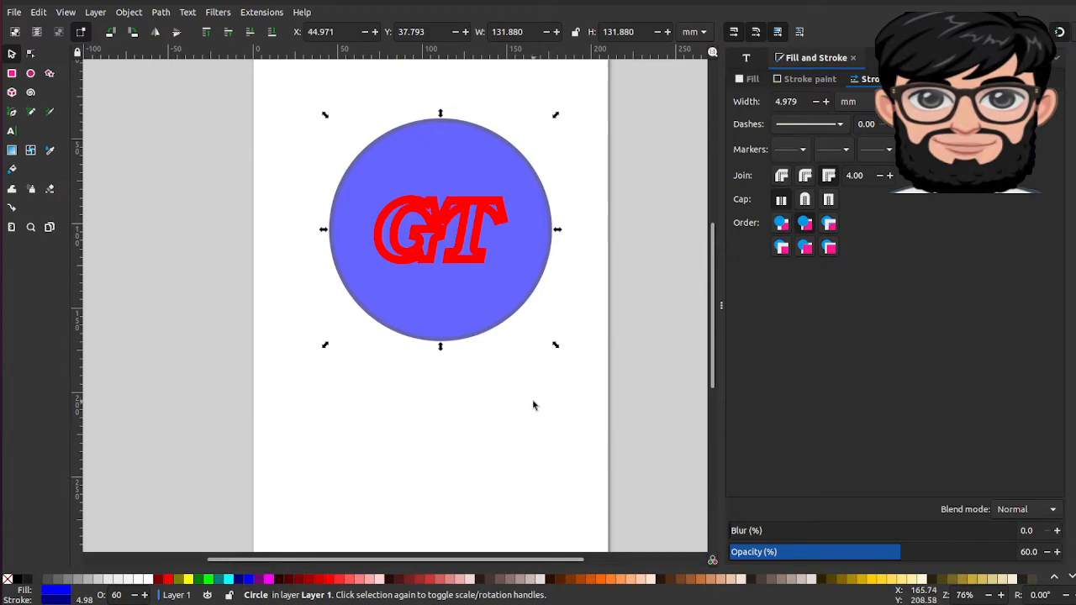
- Change the circle's fill to light orange #FFB380 and its stroke to a dark orange-brown
click(496, 289)
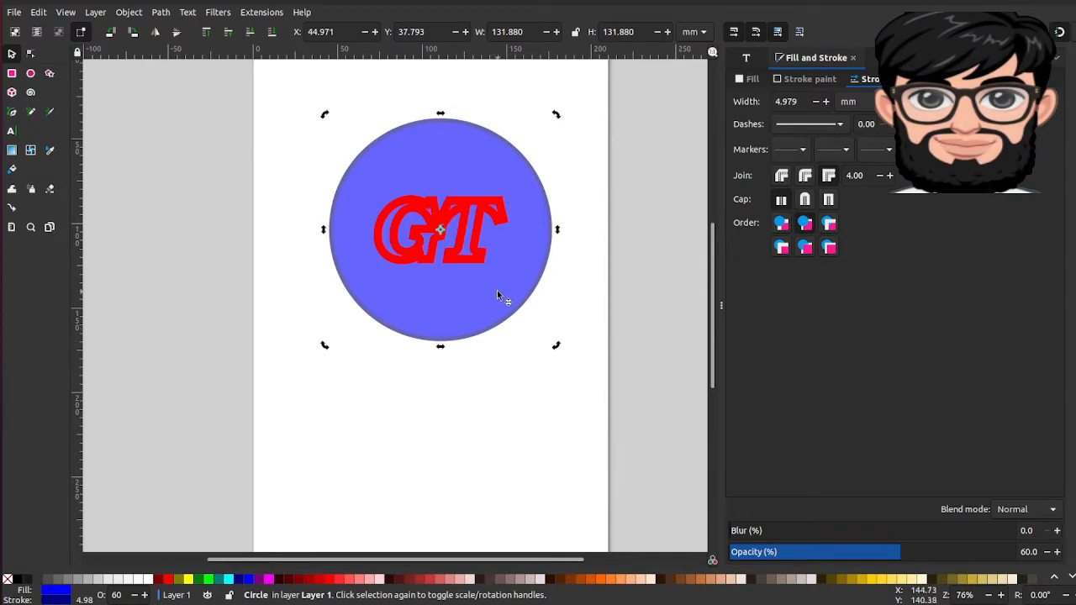
click(626, 579)
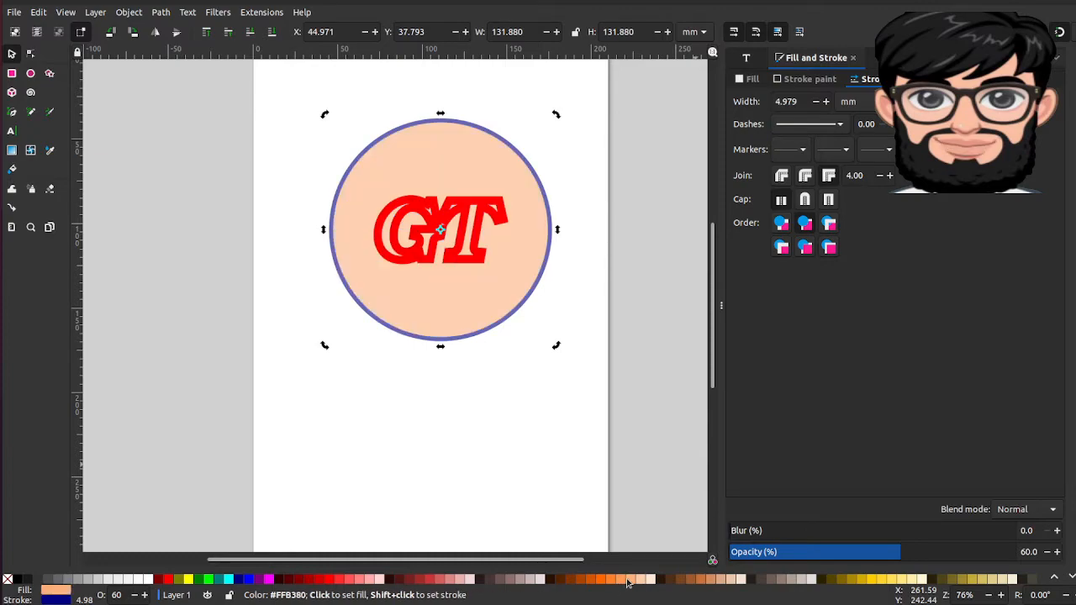
shift+click(579, 580)
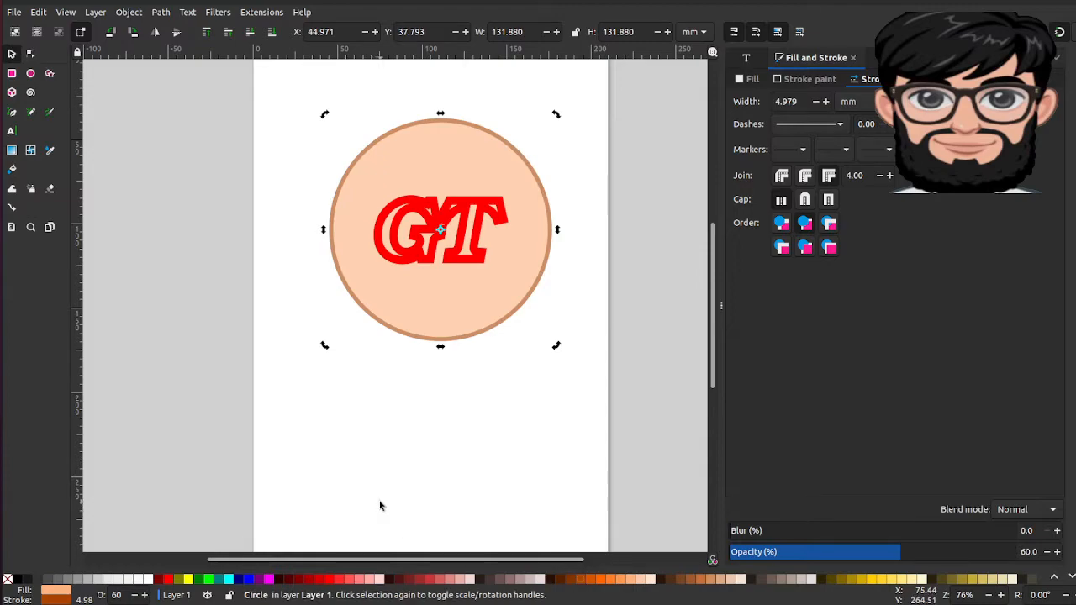
- Compare green and red strokes on the GT text, settle on green, and deselect it
click(480, 232)
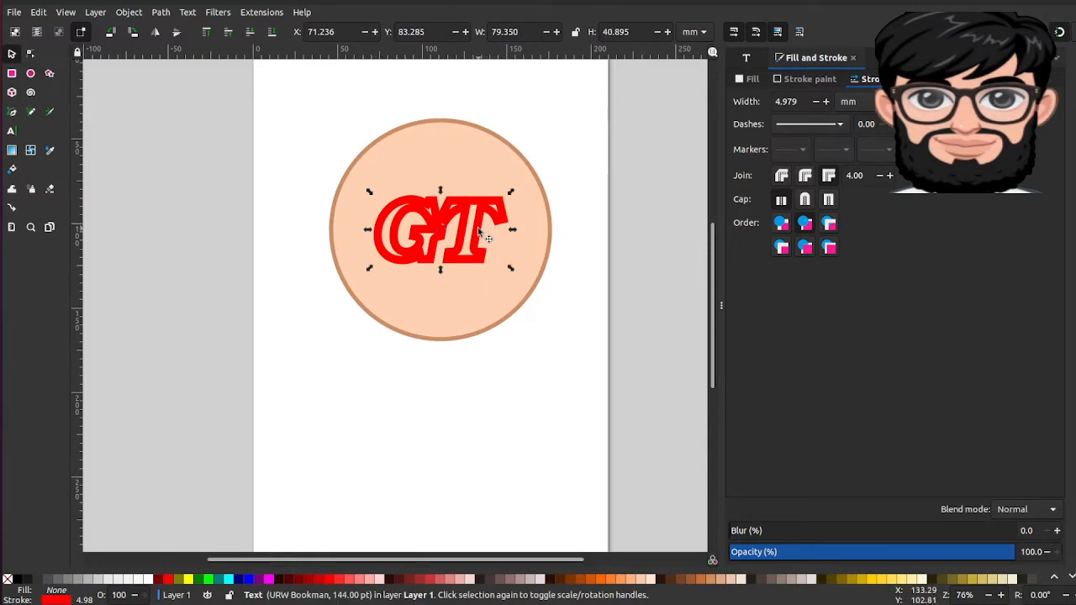
click(201, 579)
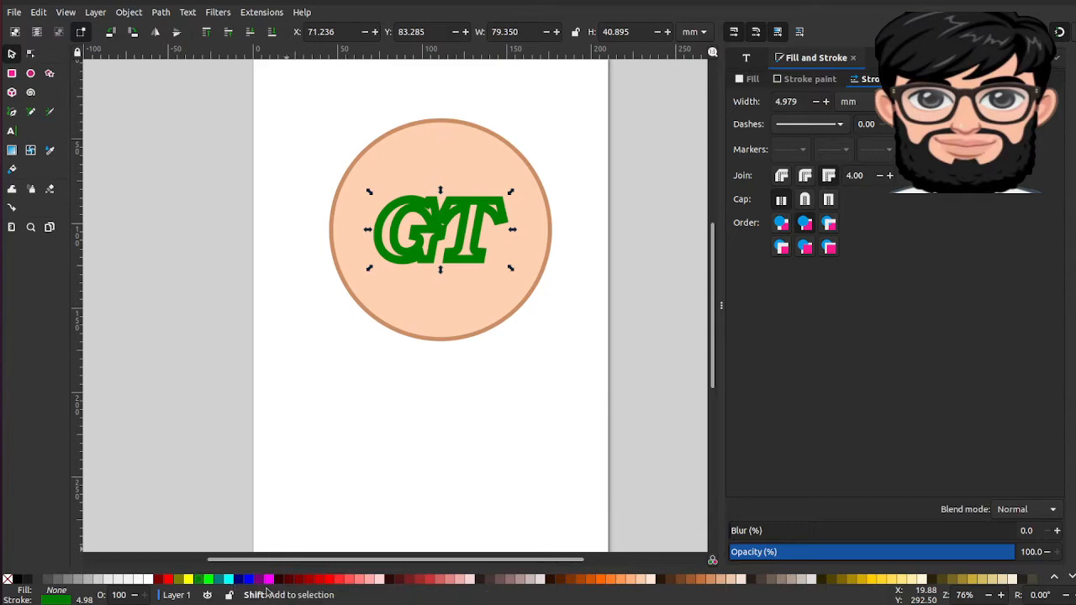
click(168, 580)
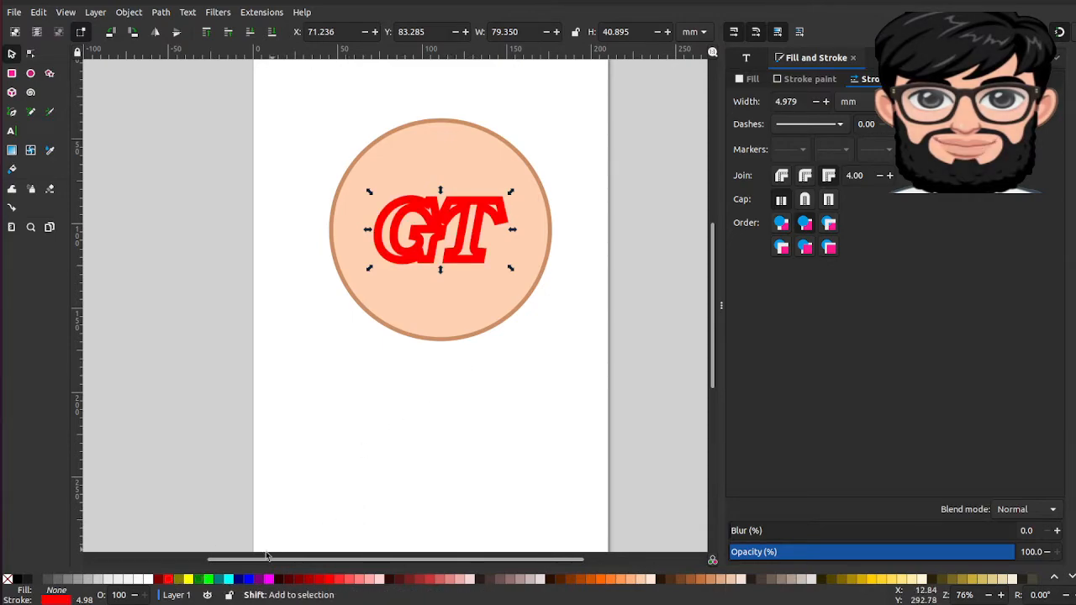
click(200, 580)
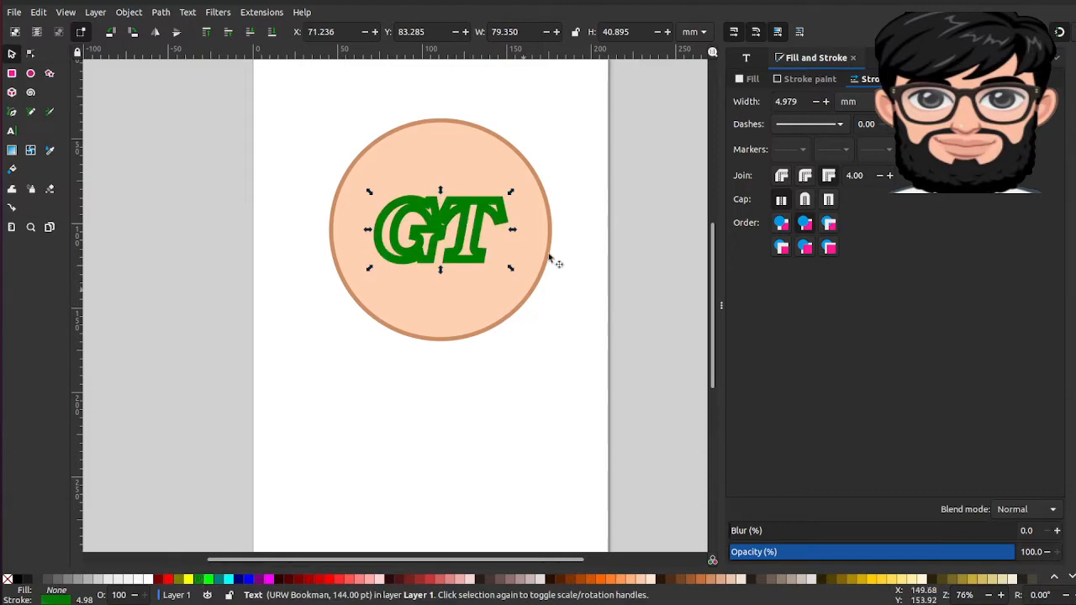
click(352, 408)
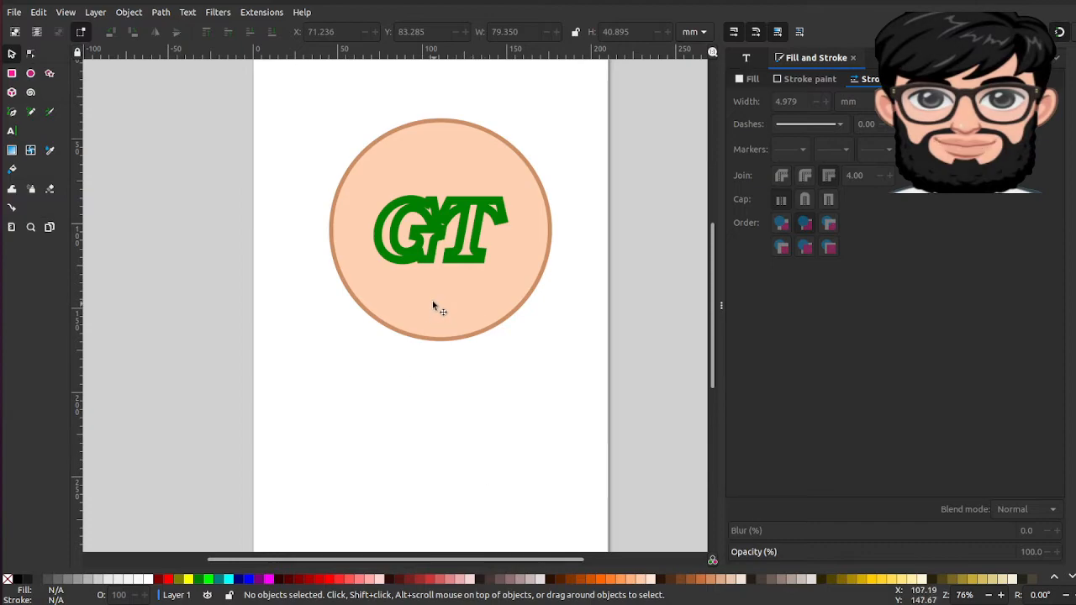
click(11, 130)
click(353, 375)
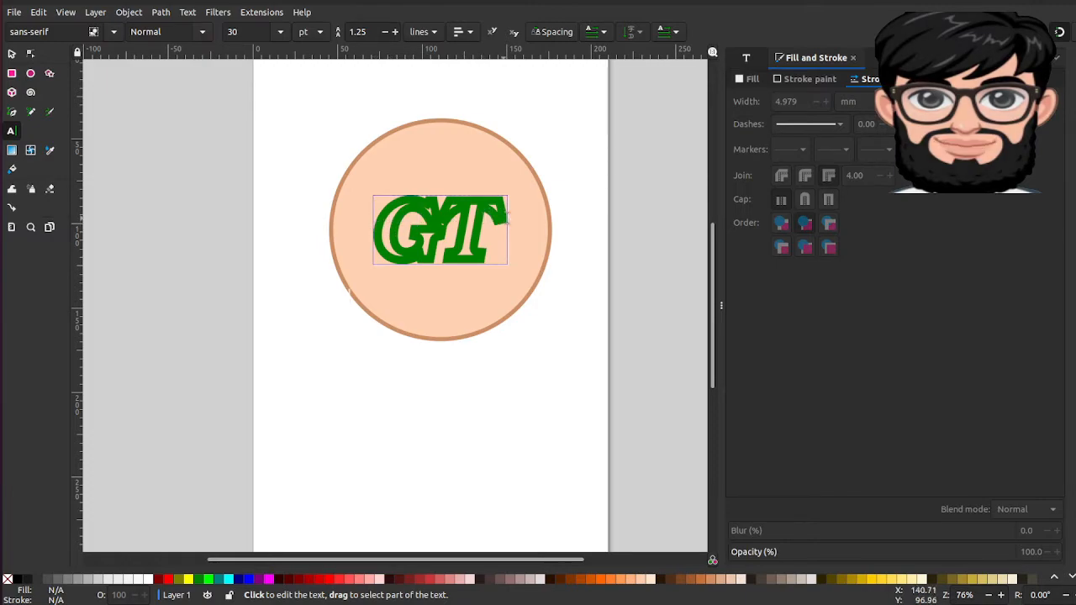
key(ctrl+shift+t)
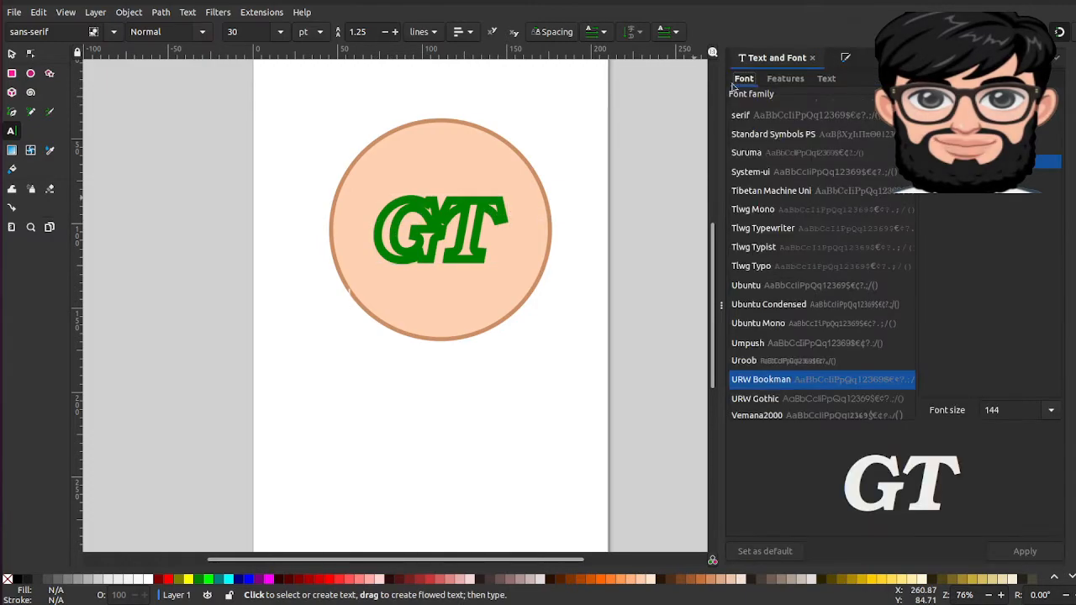
click(1048, 412)
click(1027, 183)
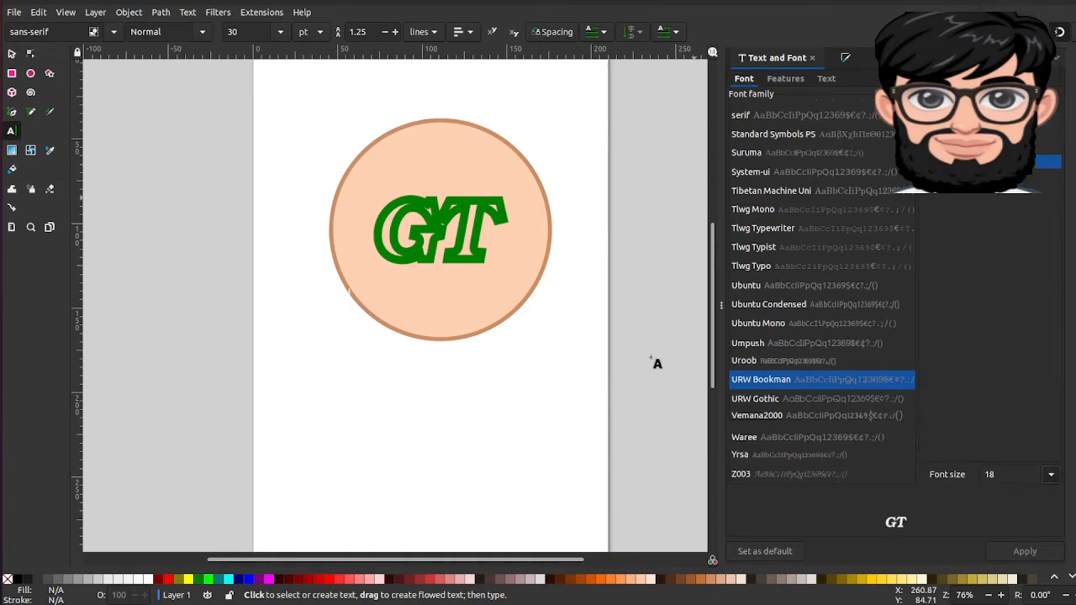
key(g)
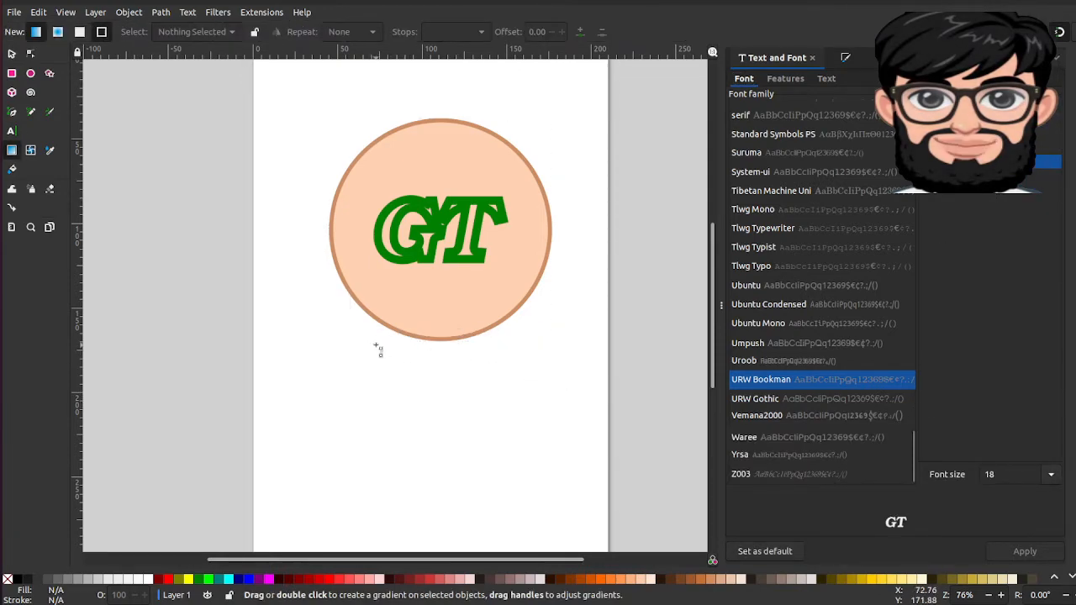
click(846, 56)
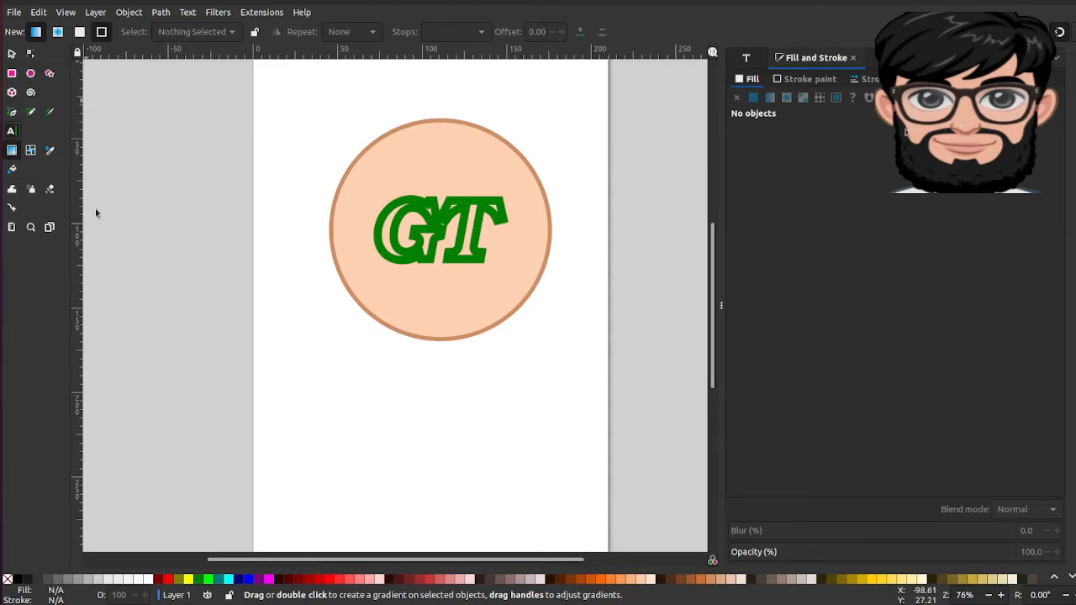
- Add a new text object reading "g" on the page, below and to the left of the circle
key(t)
click(292, 380)
text(g)
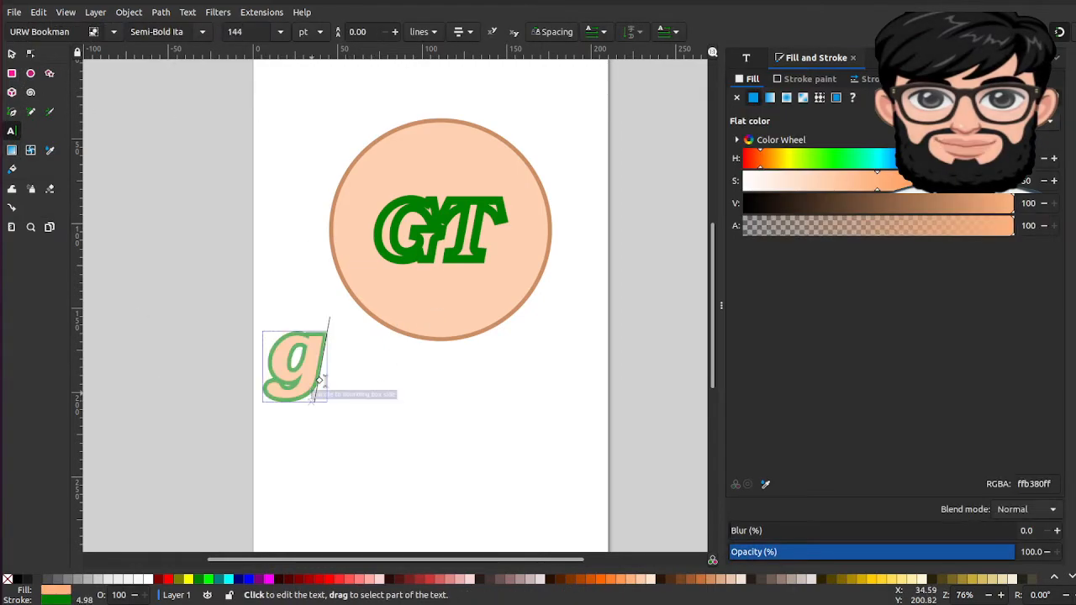
- Select the whole new "g" text and apply a font size of 20 to it
click(747, 59)
click(1048, 410)
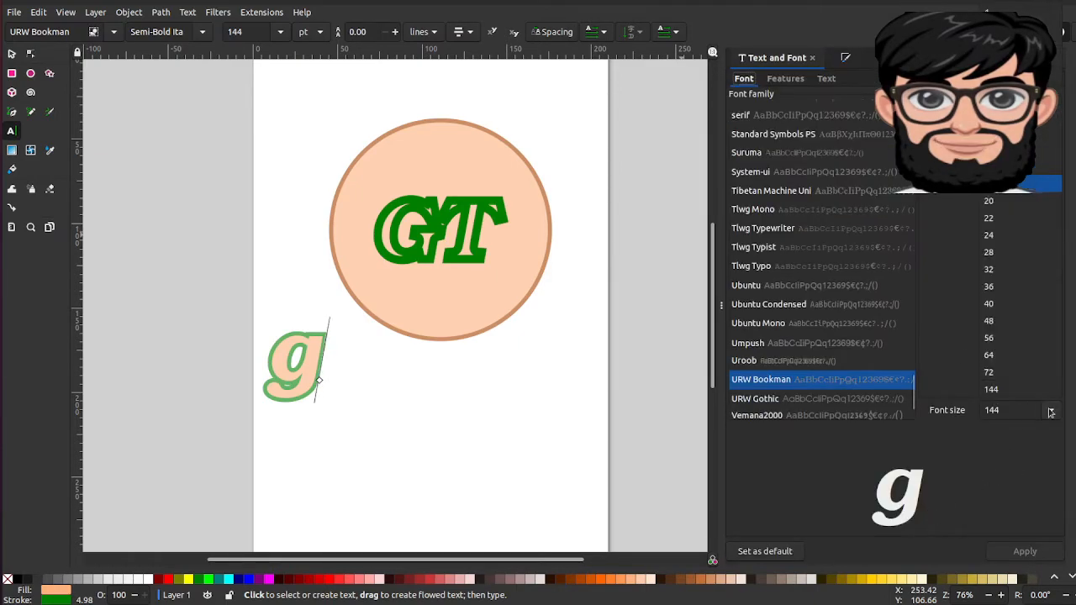
click(1017, 200)
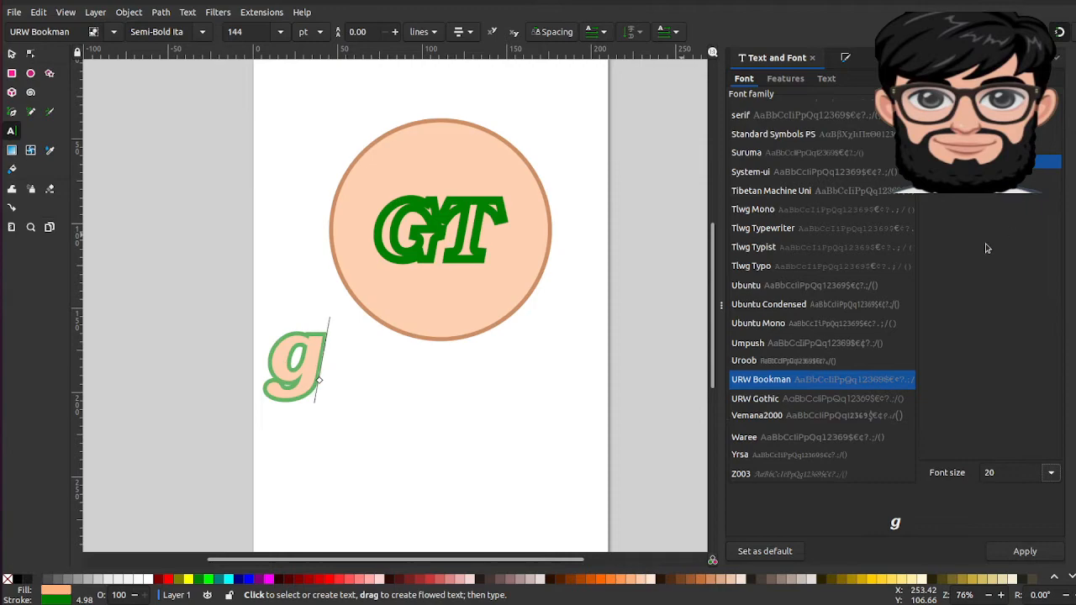
key(ctrl+a)
click(330, 367)
key(ctrl+a)
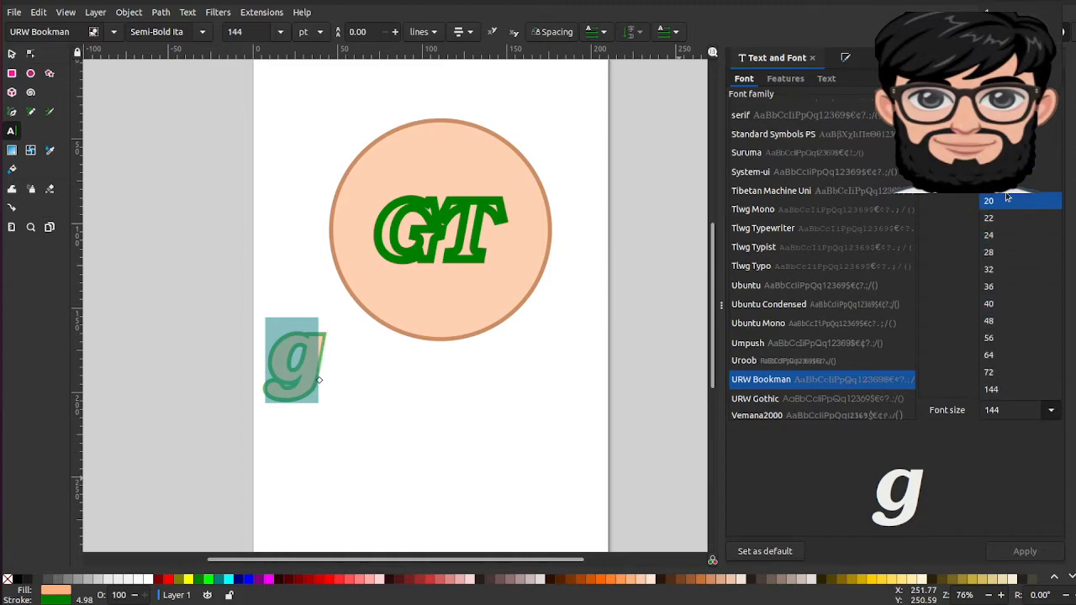
click(1011, 231)
click(1025, 550)
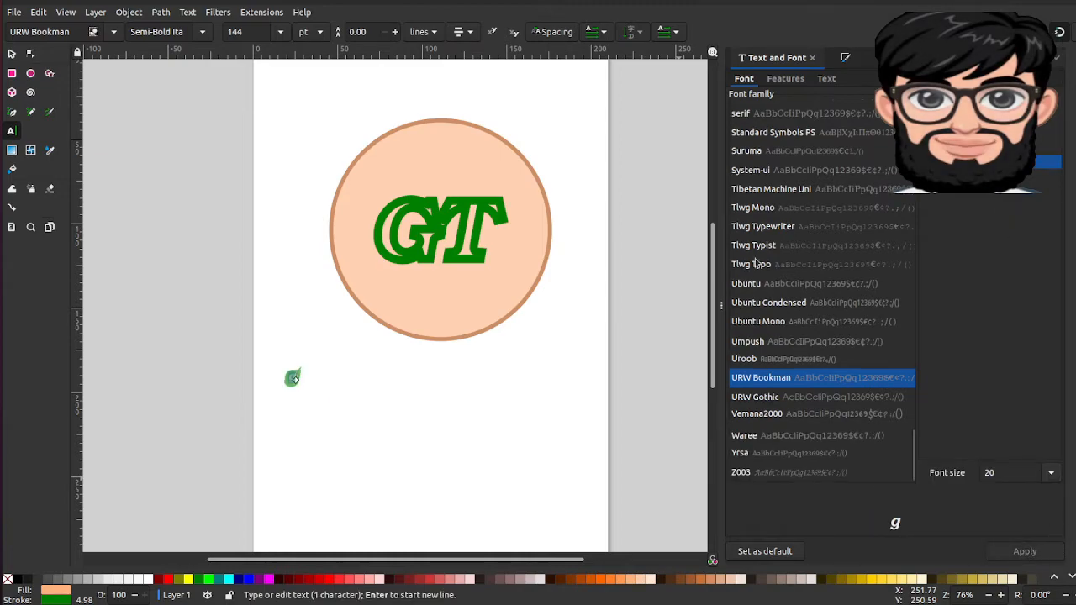
- Remove the stroke from the small "g" text and change its fill to pink #FF808E
click(846, 57)
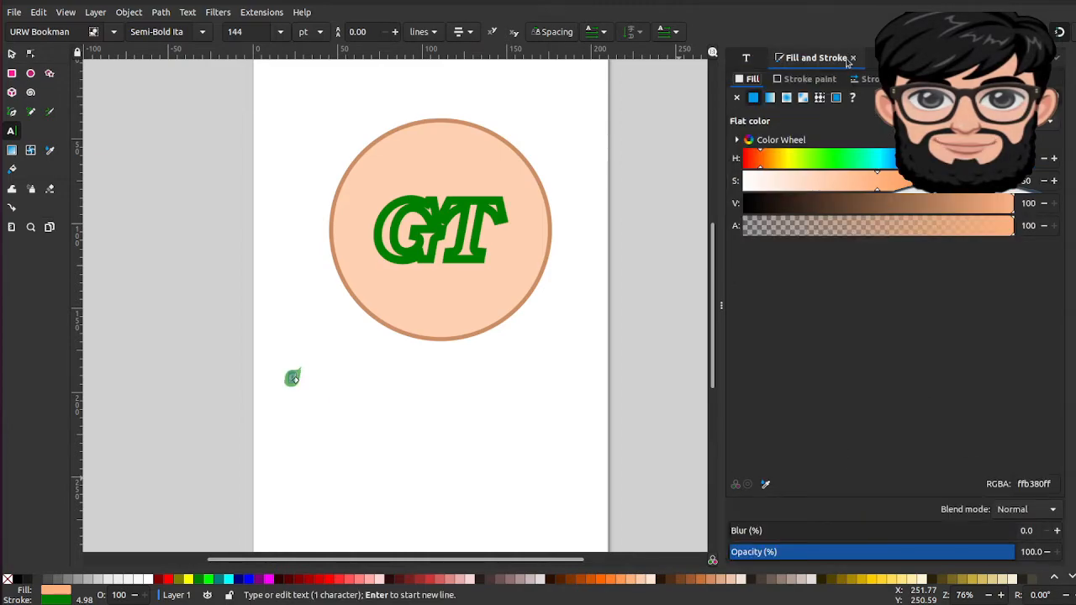
click(808, 79)
click(736, 97)
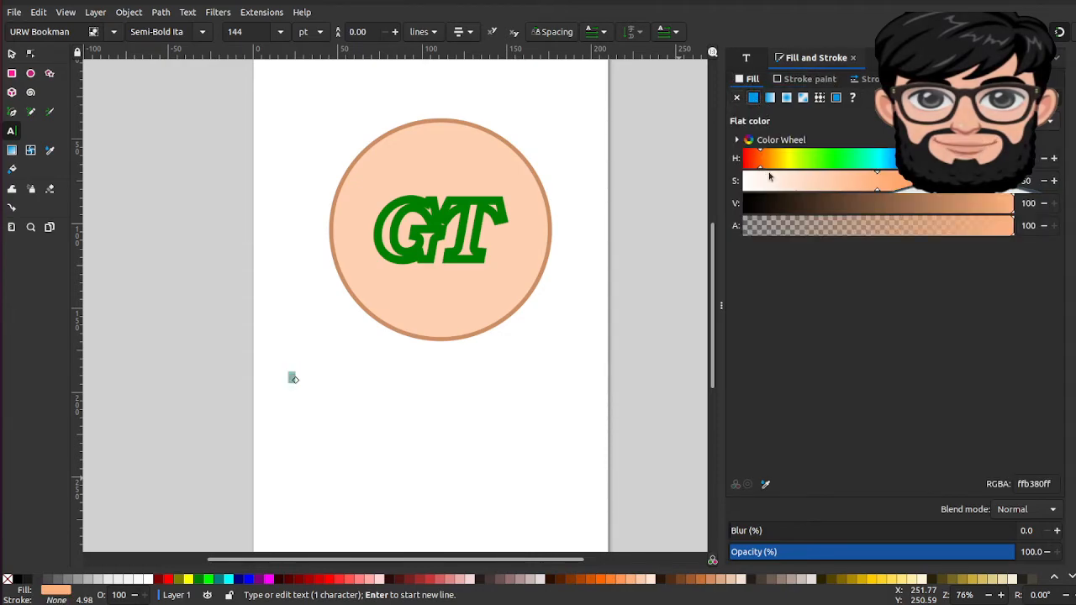
click(1009, 158)
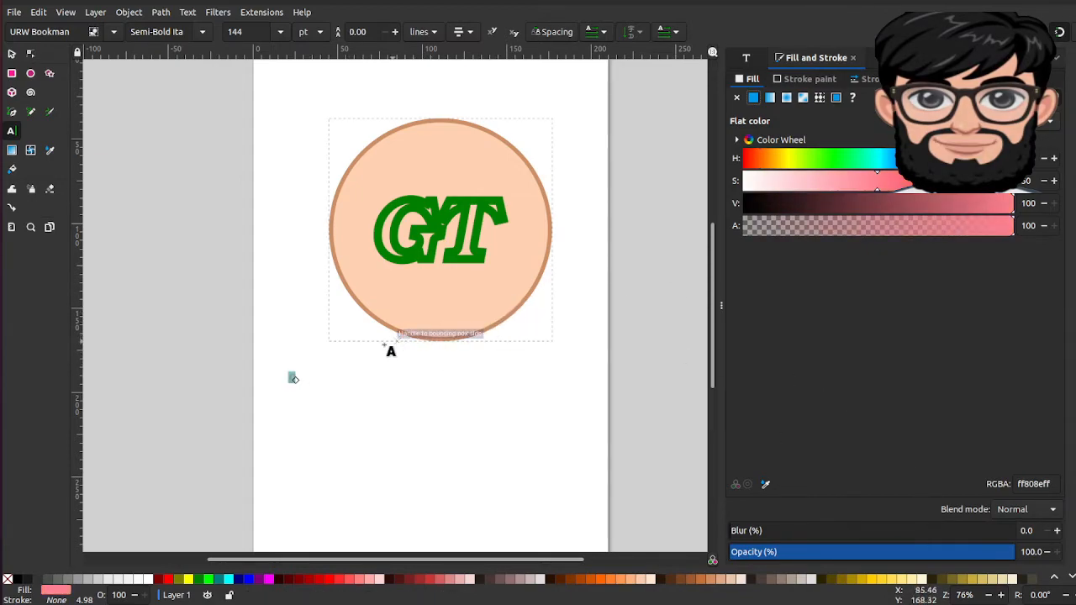
- Extend the small pink "g" text to read "ghumman" and finish editing it
click(291, 377)
text(humman)
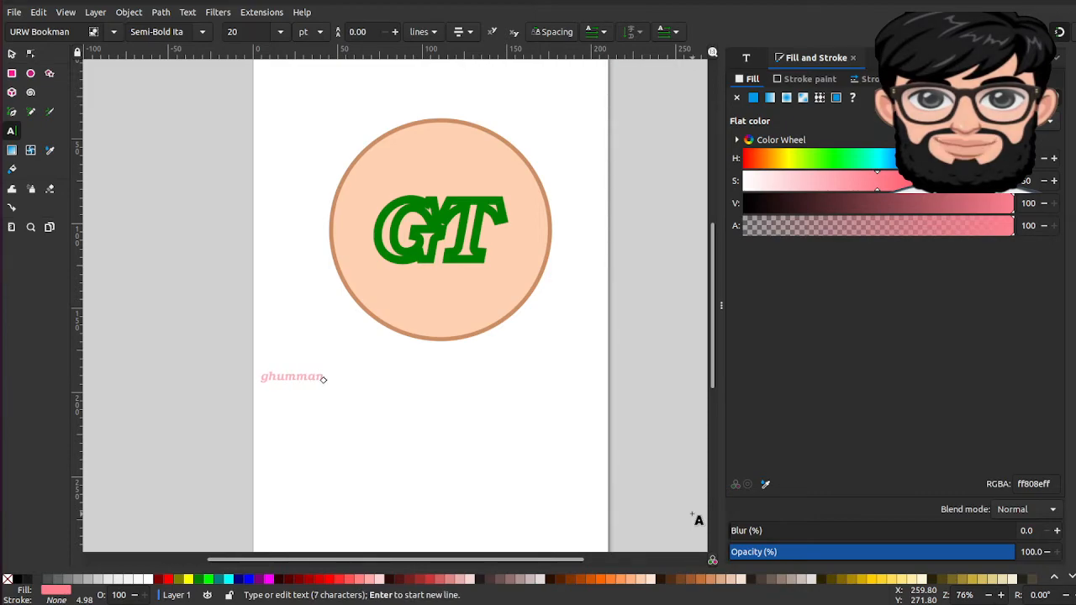
click(450, 433)
click(307, 371)
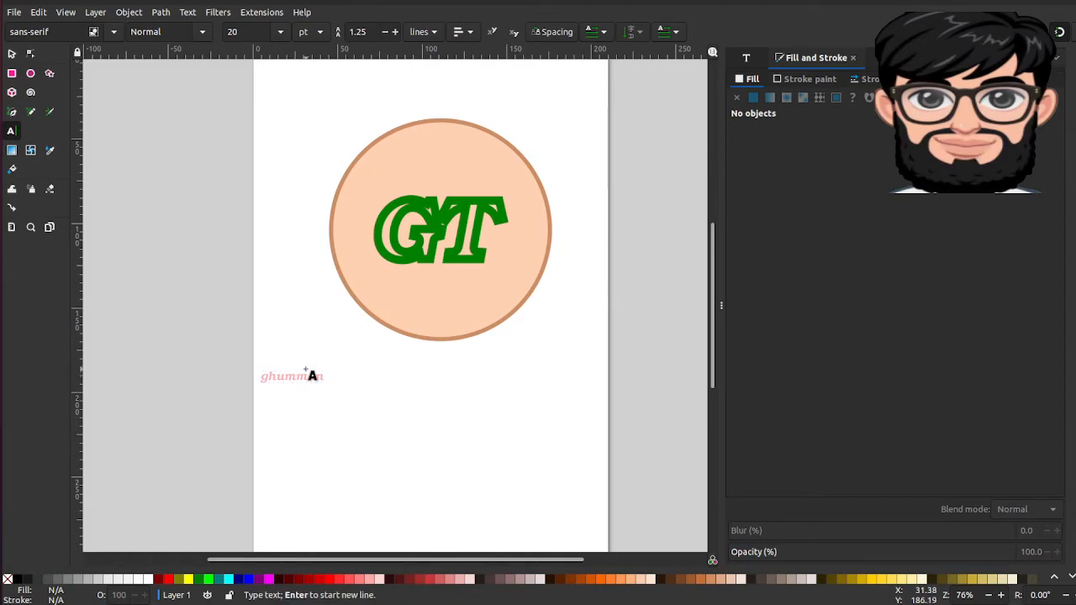
- Place a copy of the "ghumman" text just below the original and change its wording to "tech"
click(12, 54)
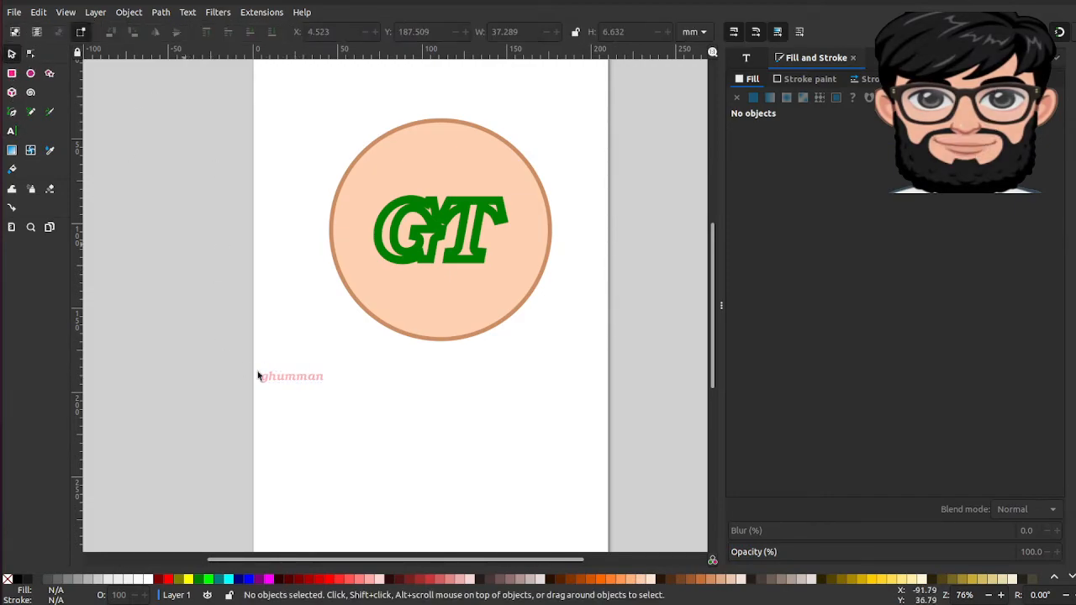
click(283, 378)
drag(290, 381, 316, 409)
click(316, 409)
key(t)
double_click(322, 409)
text(te)
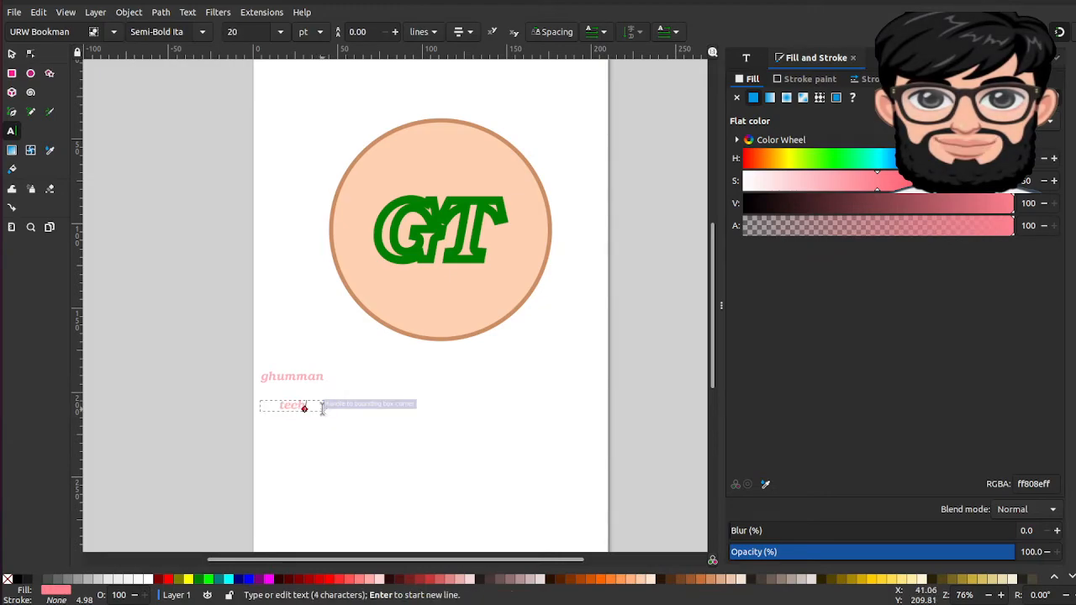
text(ch)
click(412, 418)
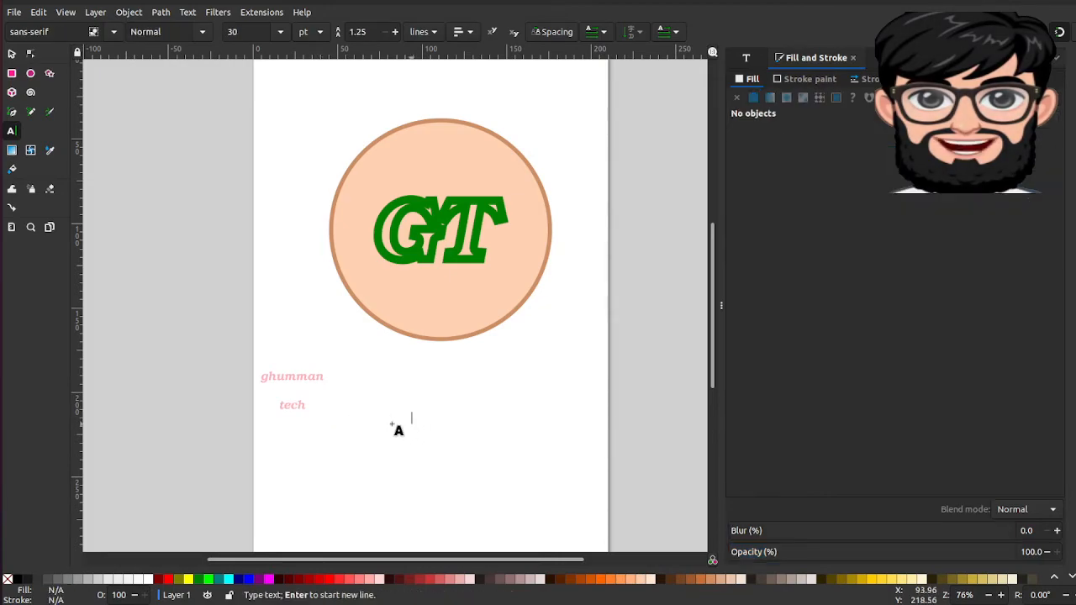
- Select the "ghumman" and "tech" texts together and raise their opacity to 100%
click(297, 375)
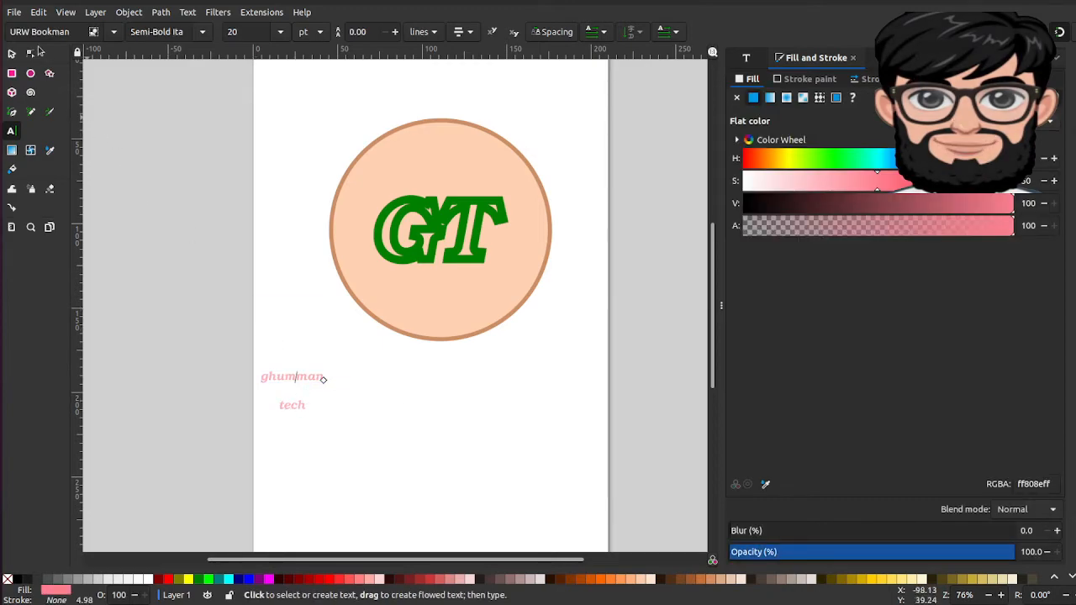
click(11, 53)
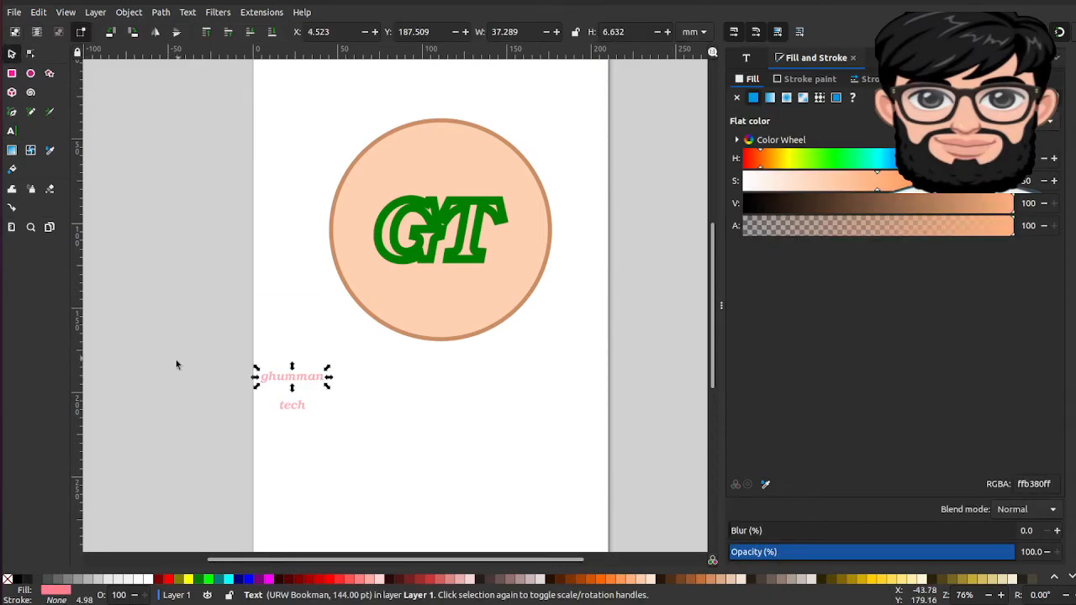
shift+click(300, 409)
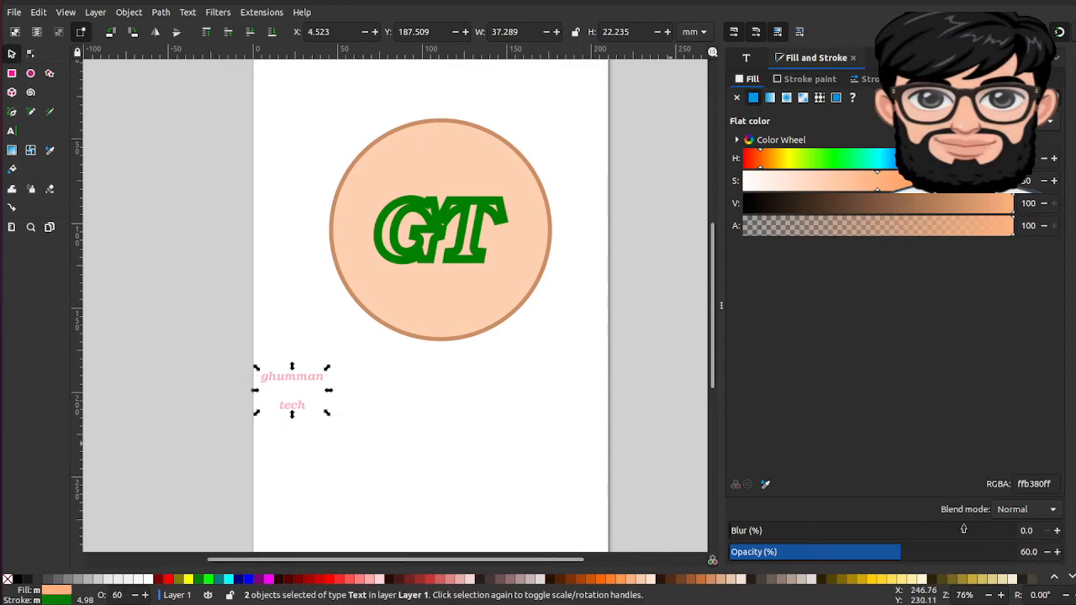
drag(867, 552, 1014, 552)
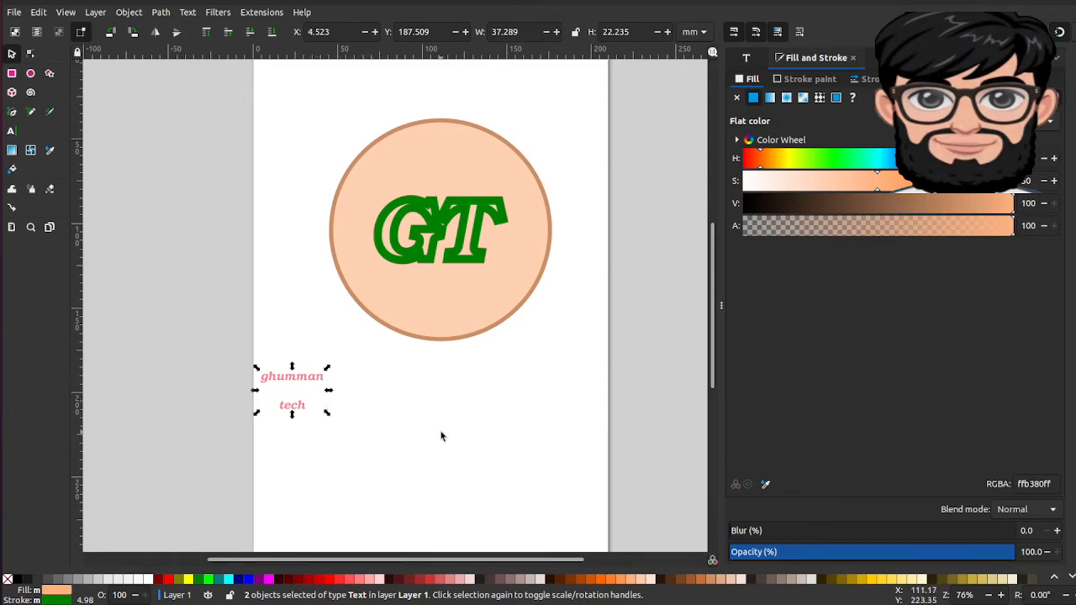
click(356, 417)
click(294, 380)
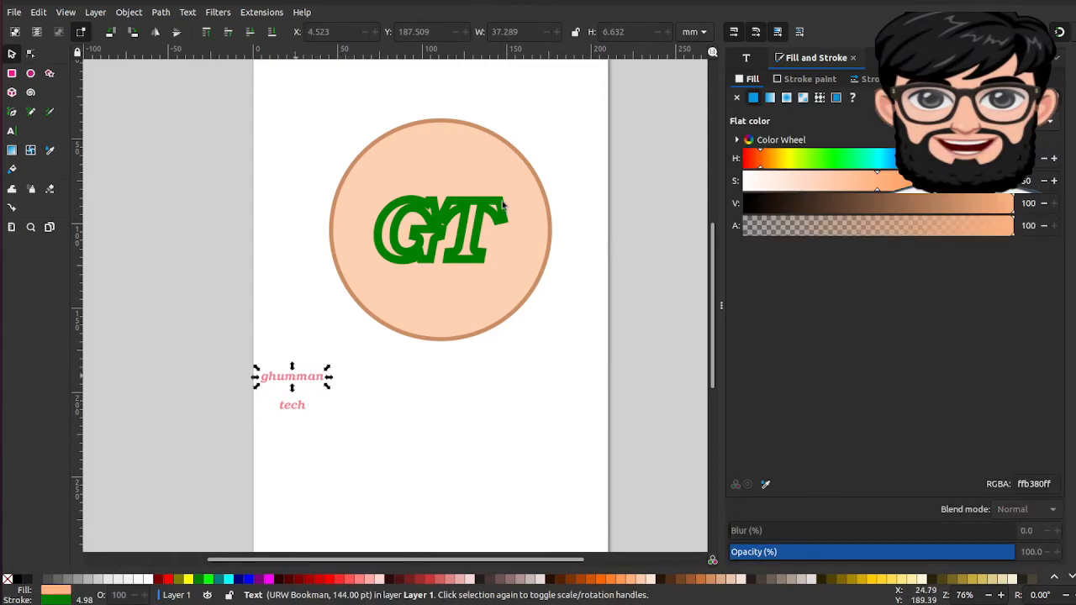
- Nudge the GT lettering left to about X 51.7 mm, close to the circle's left edge
click(451, 248)
key(Left)
key(Left)
key(Left)
key(Left)
key(Left)
key(Left)
key(Left)
key(Left)
key(Left)
key(Left)
key(Left)
key(Left)
key(Left)
key(Left)
key(Left)
key(Left)
key(Left)
key(Left)
key(Left)
key(Left)
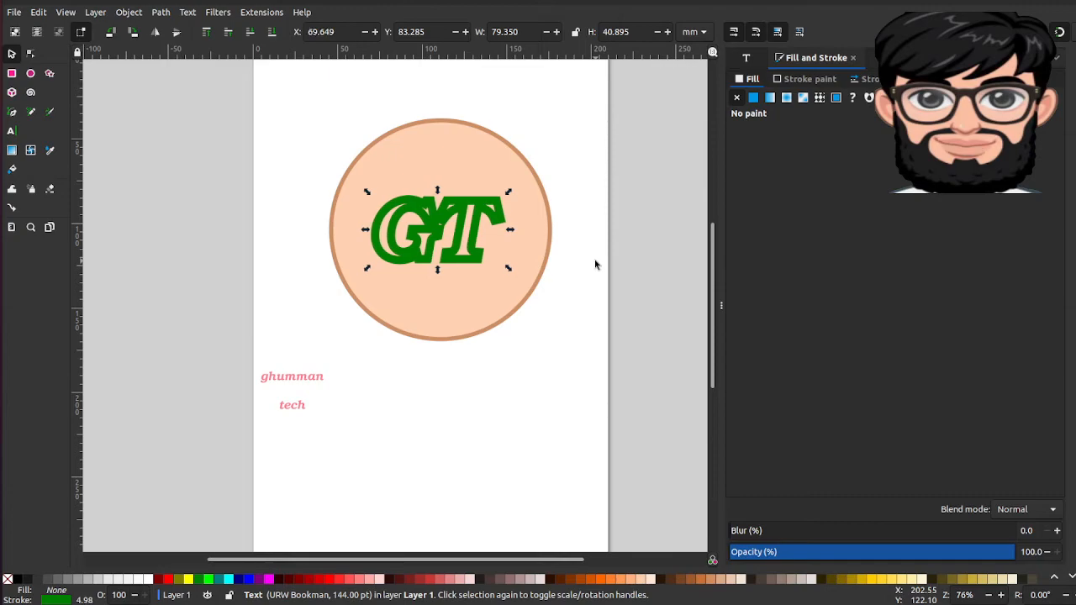
key(Left)
key(Left)
key(Left)
key(Left)
key(Left)
key(Left)
key(Left)
key(Left)
key(Left)
key(Left)
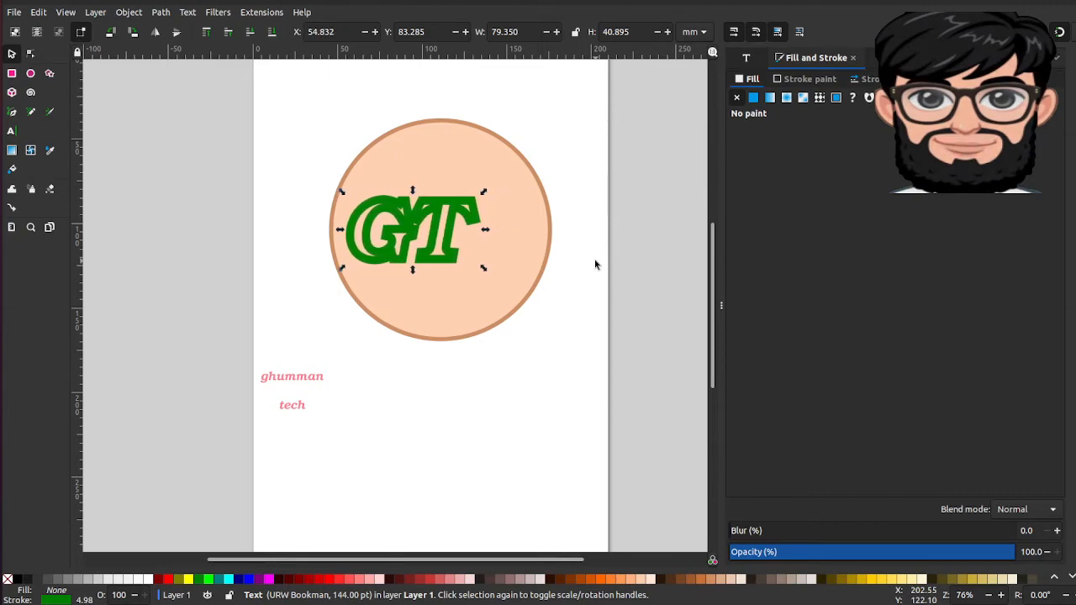
key(Left)
key(Left)
key(Left)
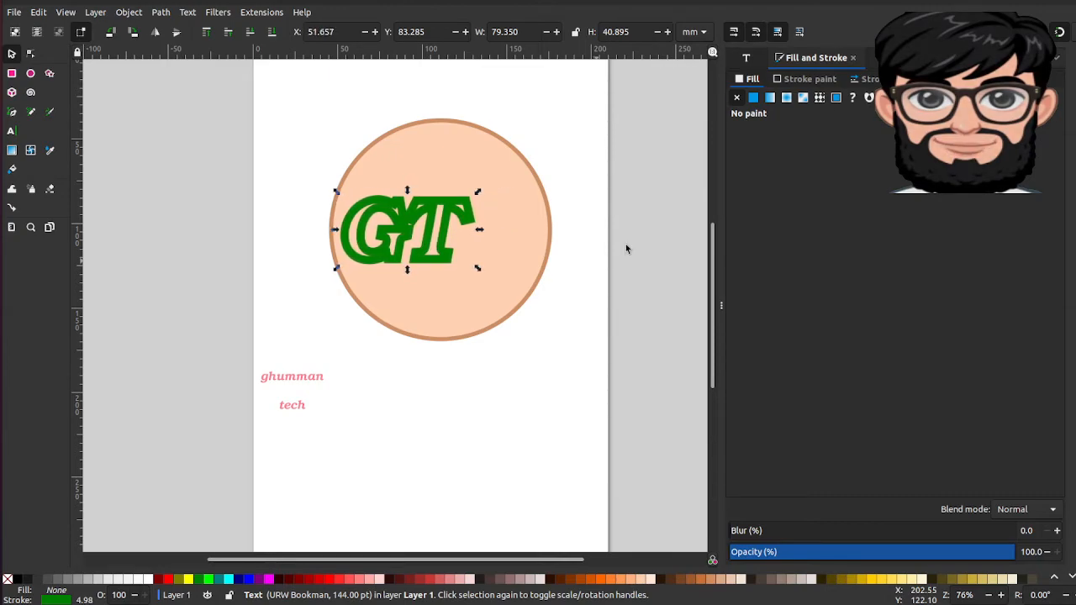
- Lower the circle's opacity to about 18% and move "ghumman" and "tech" onto it, stacked just right of the GT lettering
click(527, 179)
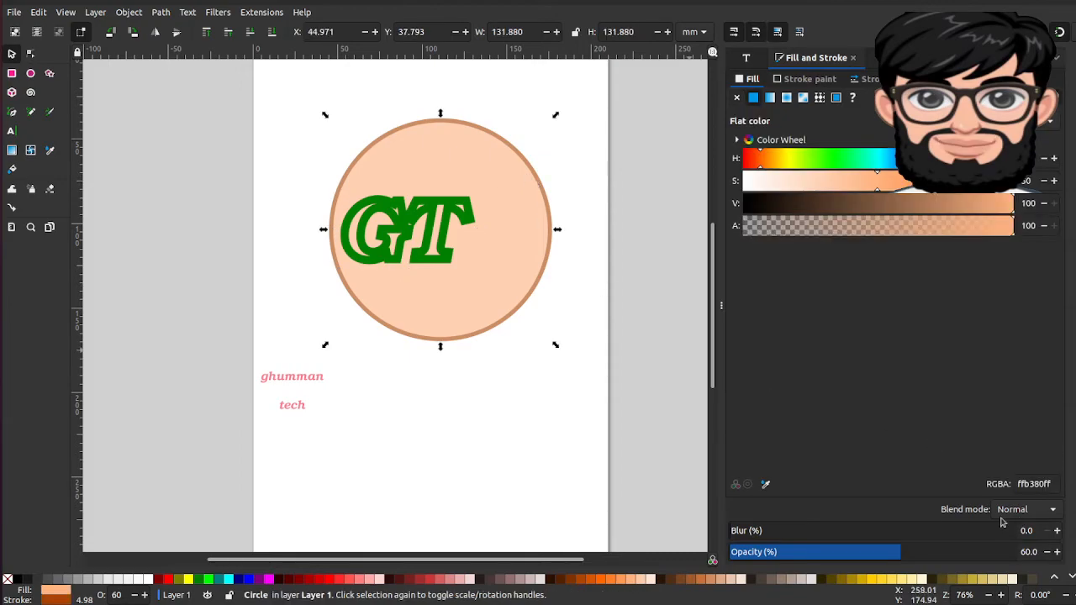
drag(897, 556, 779, 553)
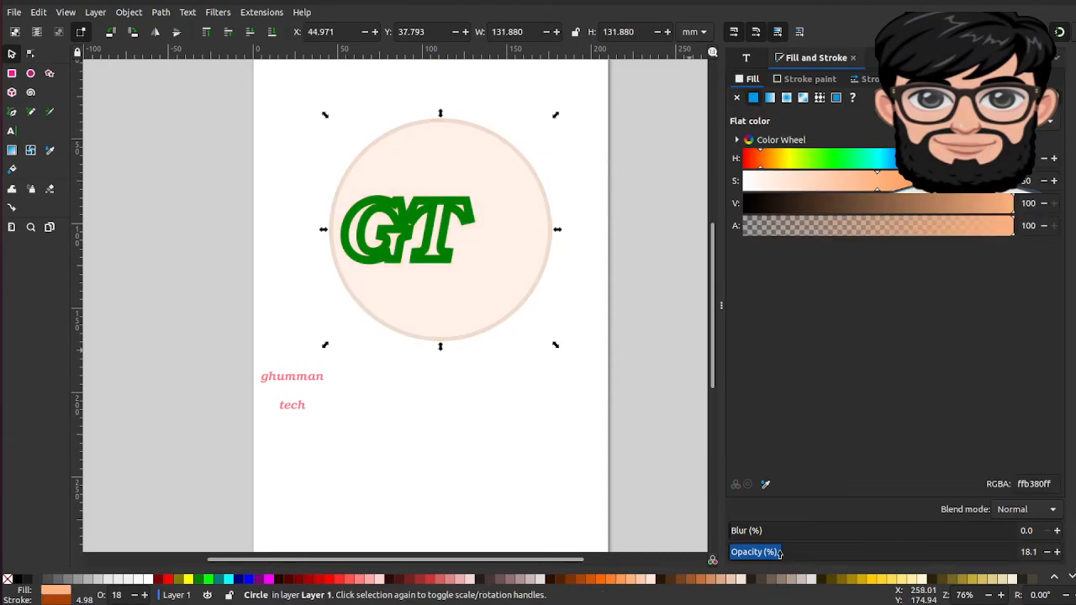
drag(284, 374, 498, 224)
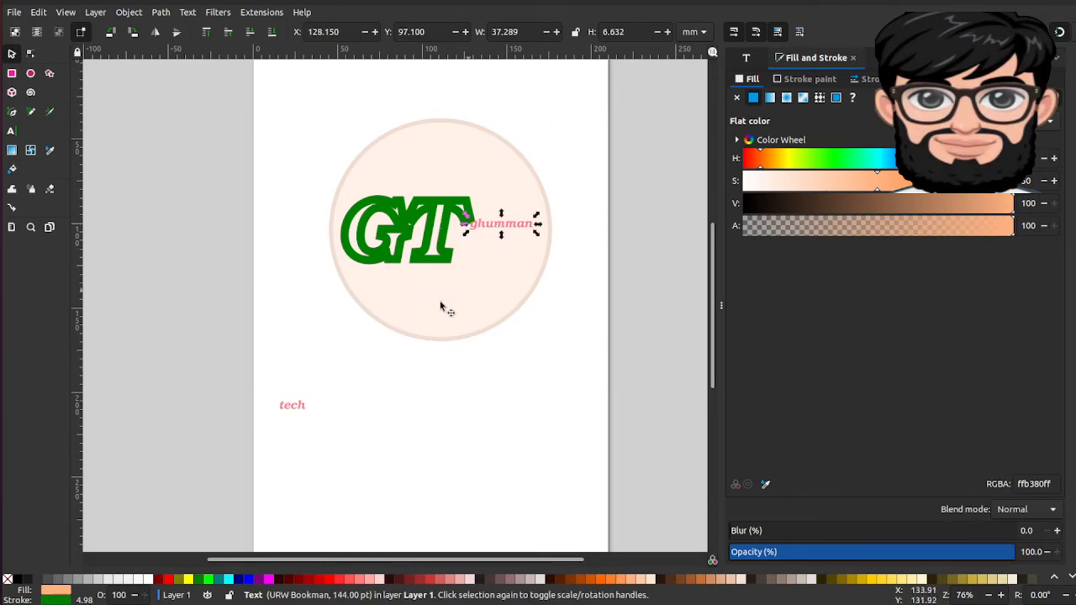
drag(295, 408, 489, 245)
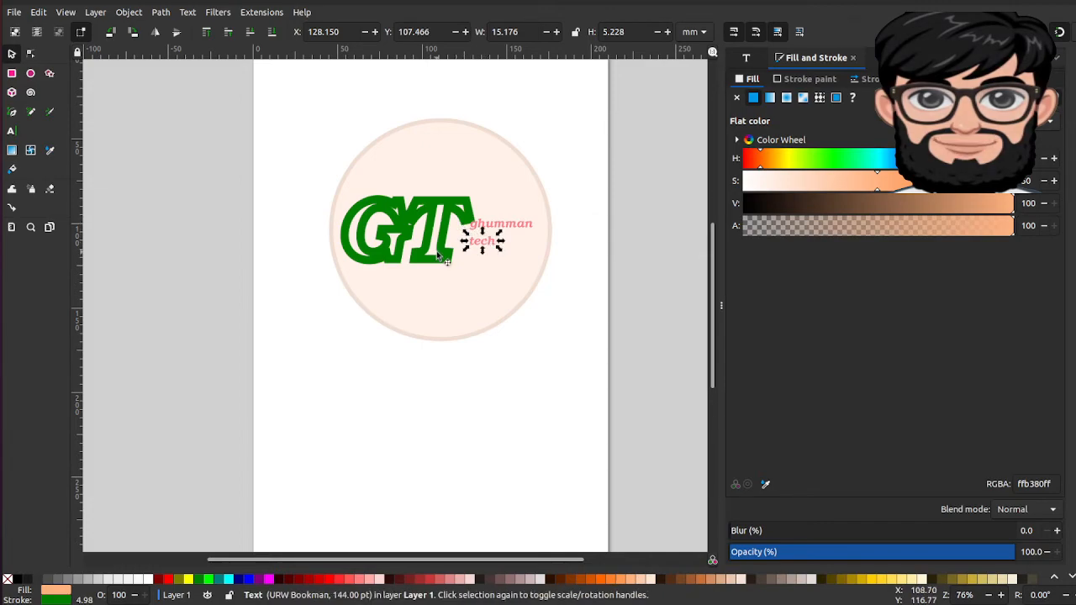
- Replace the whole GT lettering with a single "G" and finish editing the text
click(436, 251)
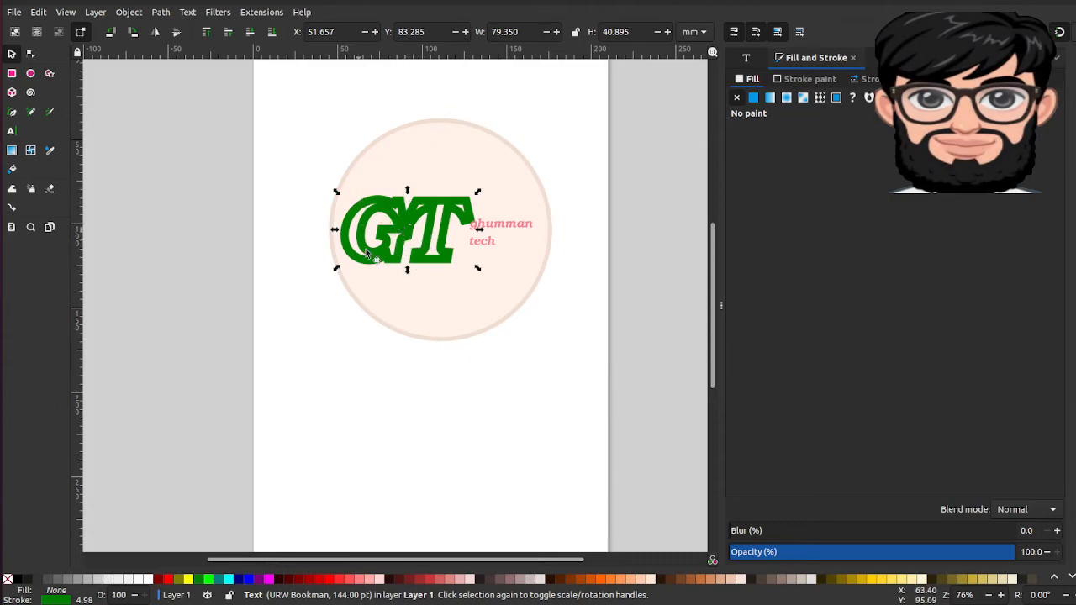
click(395, 248)
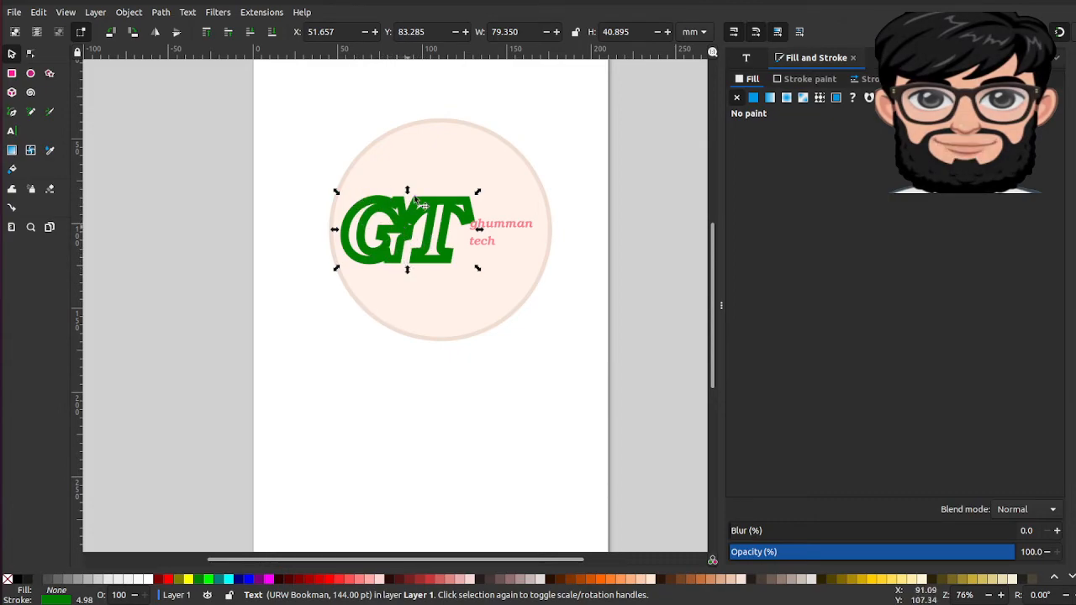
double_click(431, 241)
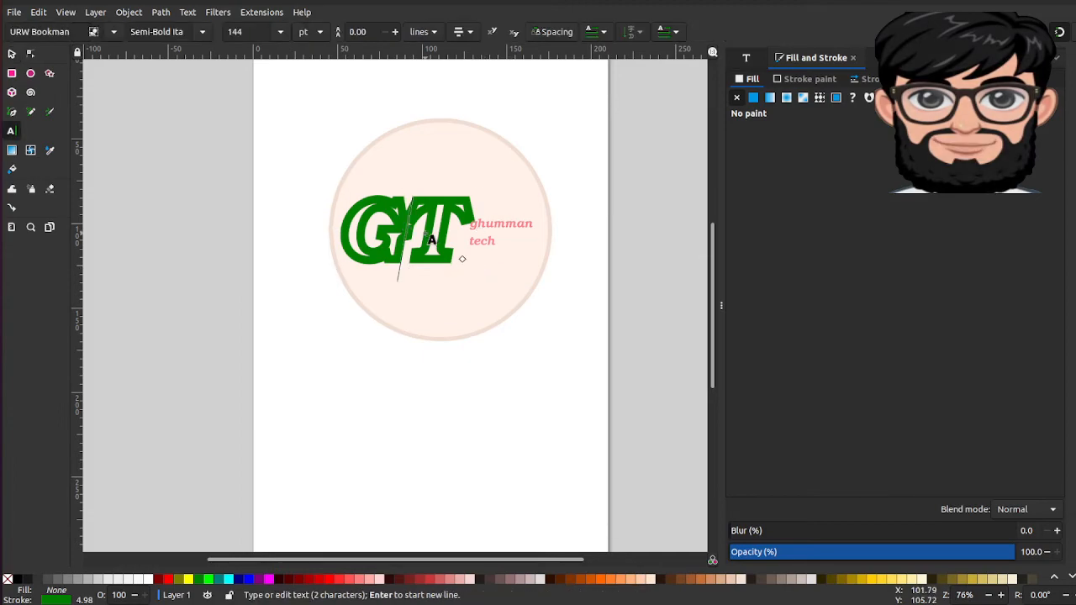
key(ctrl+a)
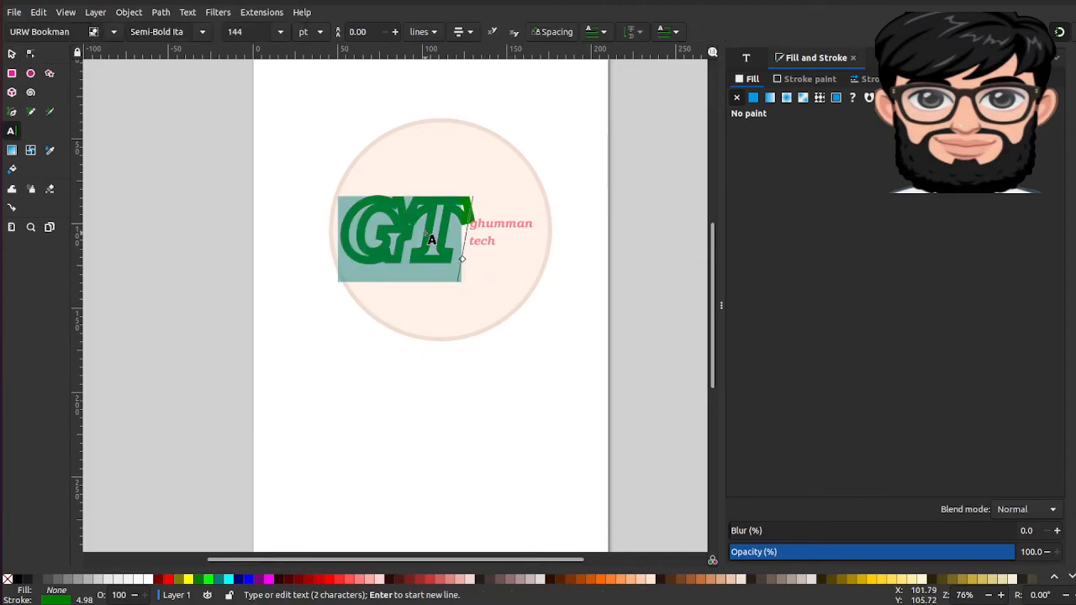
text(G)
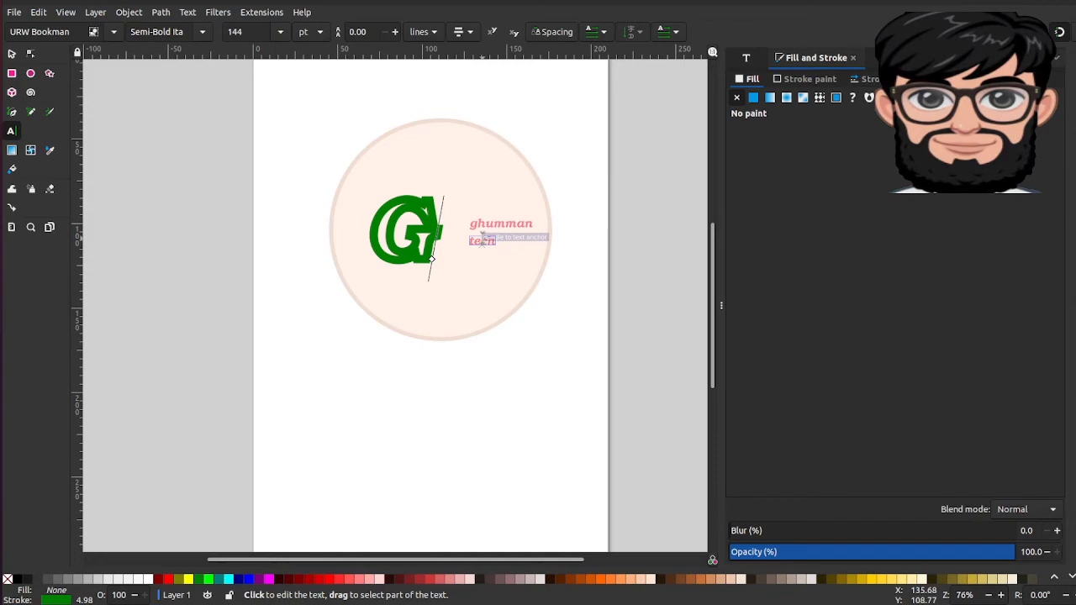
click(405, 431)
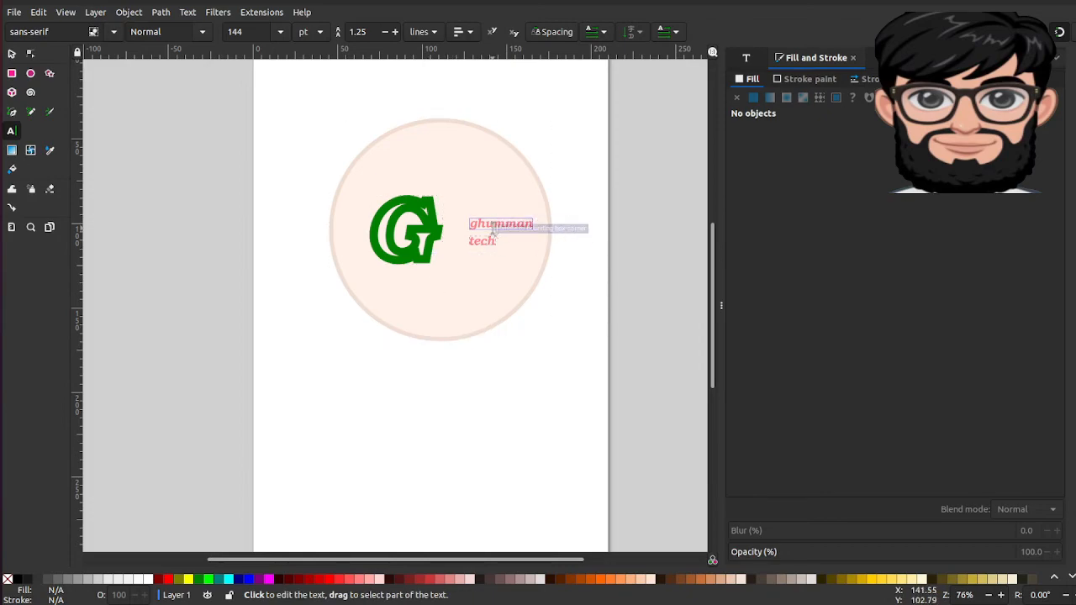
- Move the "ghumman" and "tech" texts closer to the G and tighten the gap between the two lines
click(12, 53)
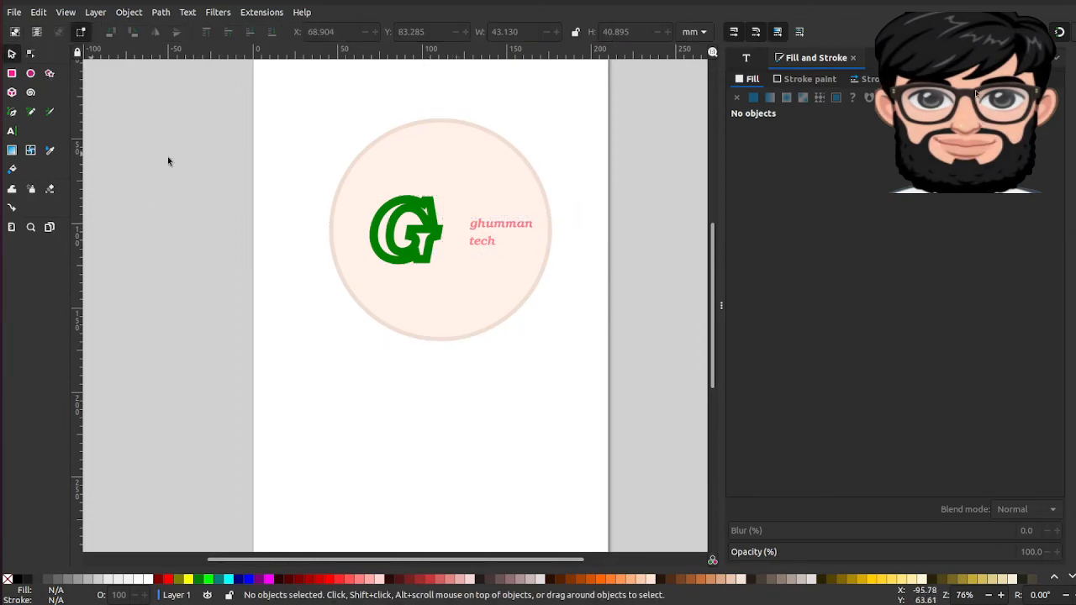
mouse_move(468, 218)
mouse_down()
mouse_move(443, 211)
mouse_move(479, 242)
mouse_move(466, 236)
mouse_up()
click(487, 386)
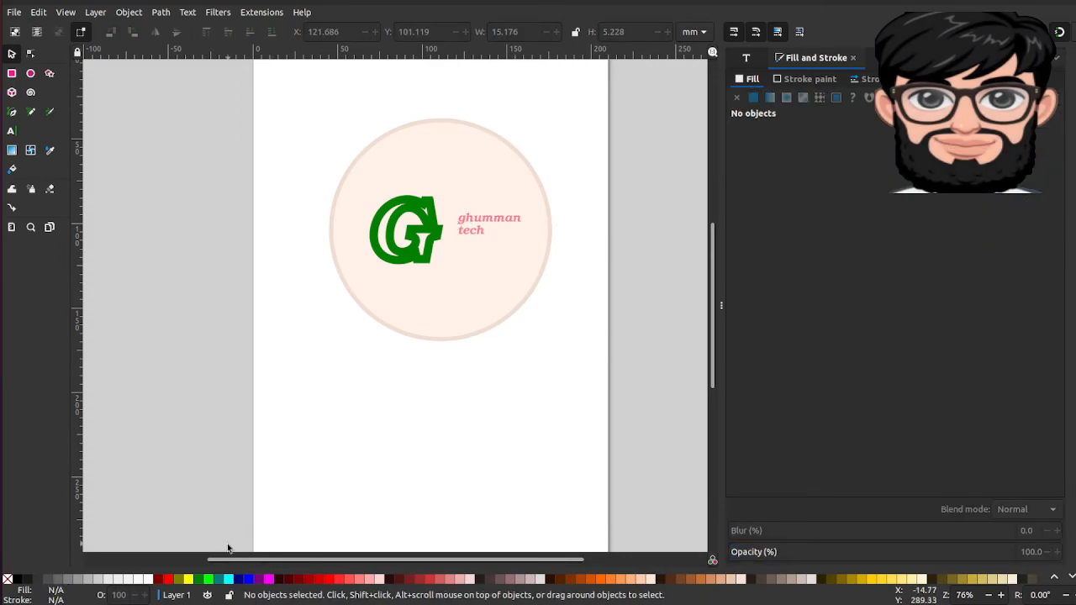
- Undo a trial red fill on the G and recolour its stroke bright red instead
click(429, 240)
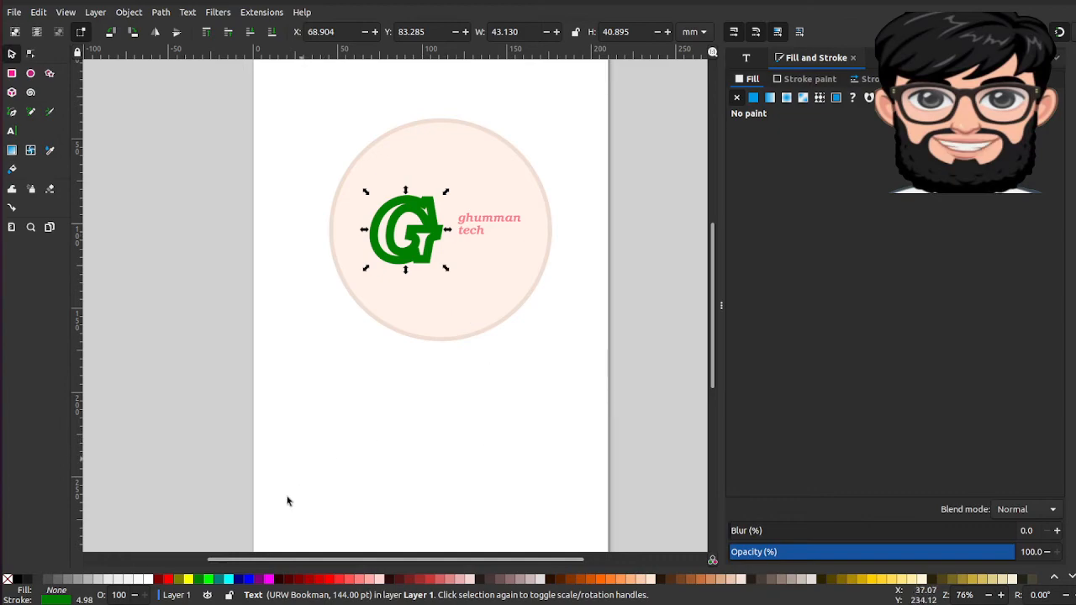
click(336, 579)
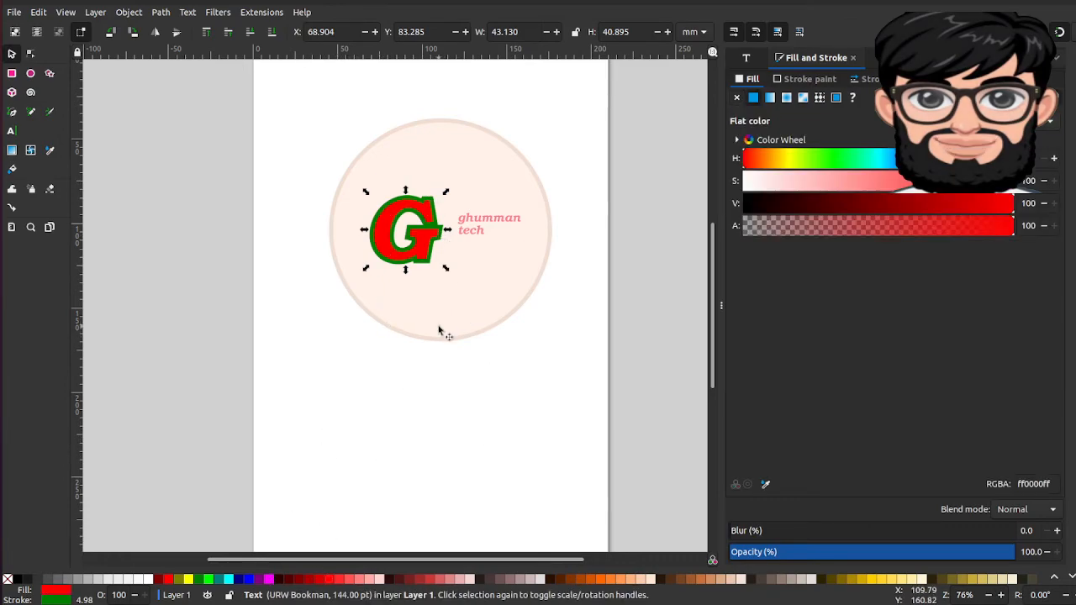
key(ctrl+z)
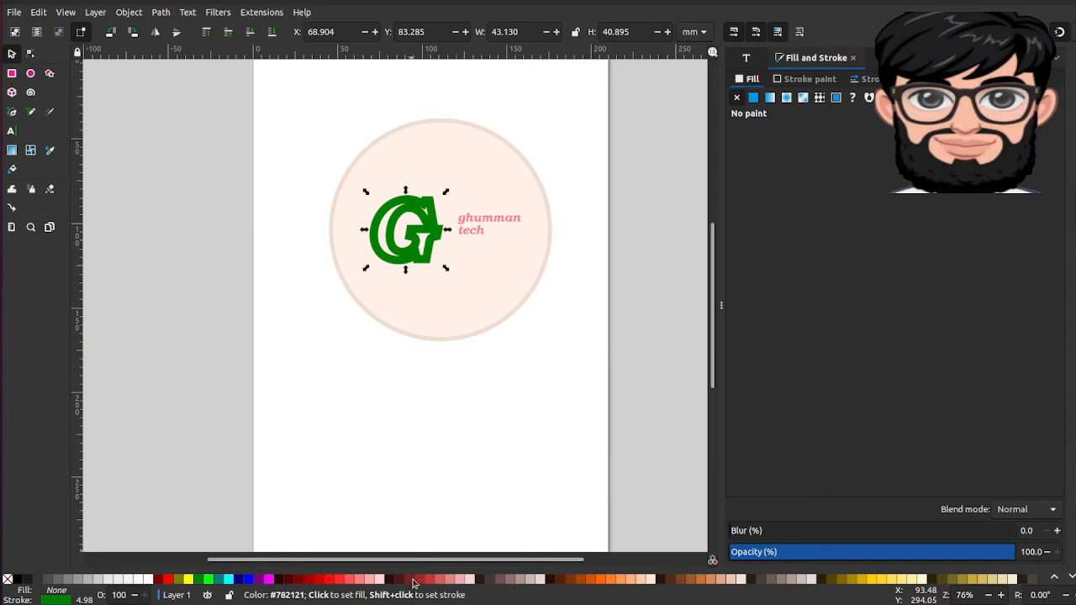
shift+click(329, 579)
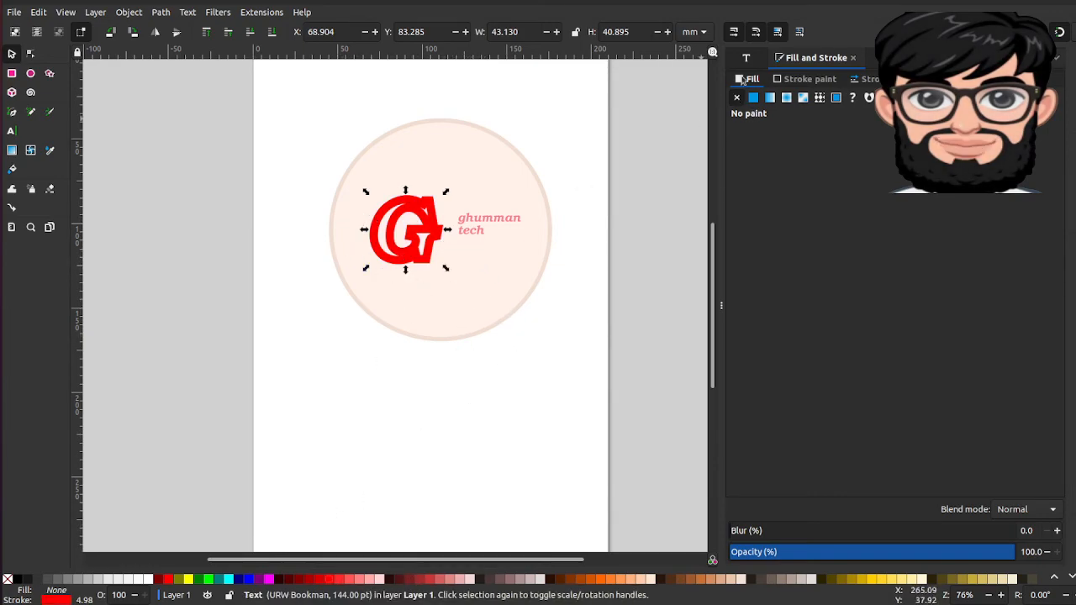
- Reduce the G's stroke width to 3.479 mm
click(874, 80)
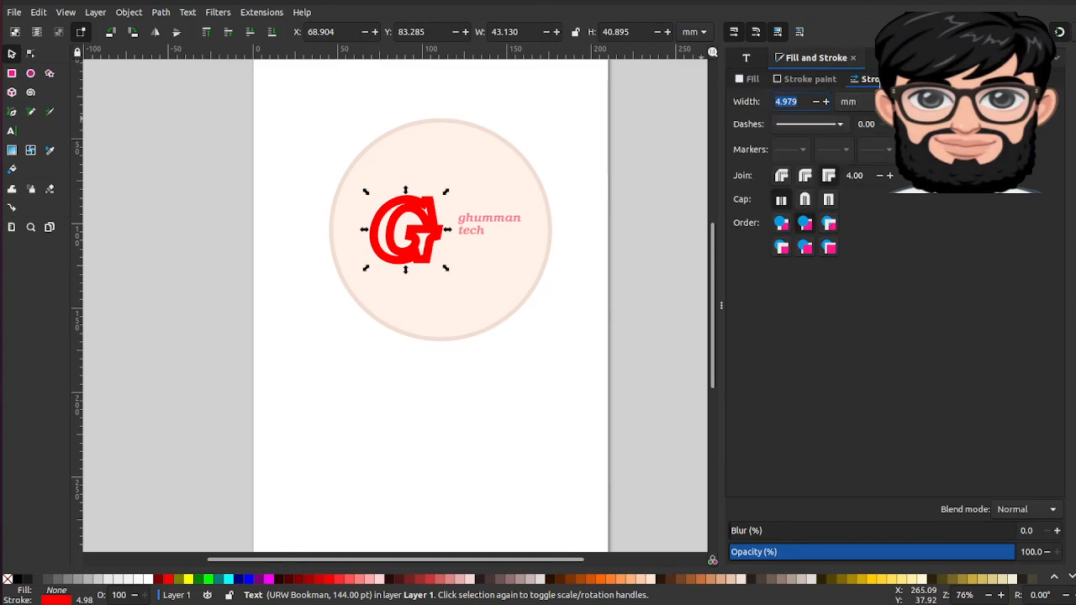
click(813, 102)
click(814, 102)
click(813, 102)
click(814, 105)
click(814, 105)
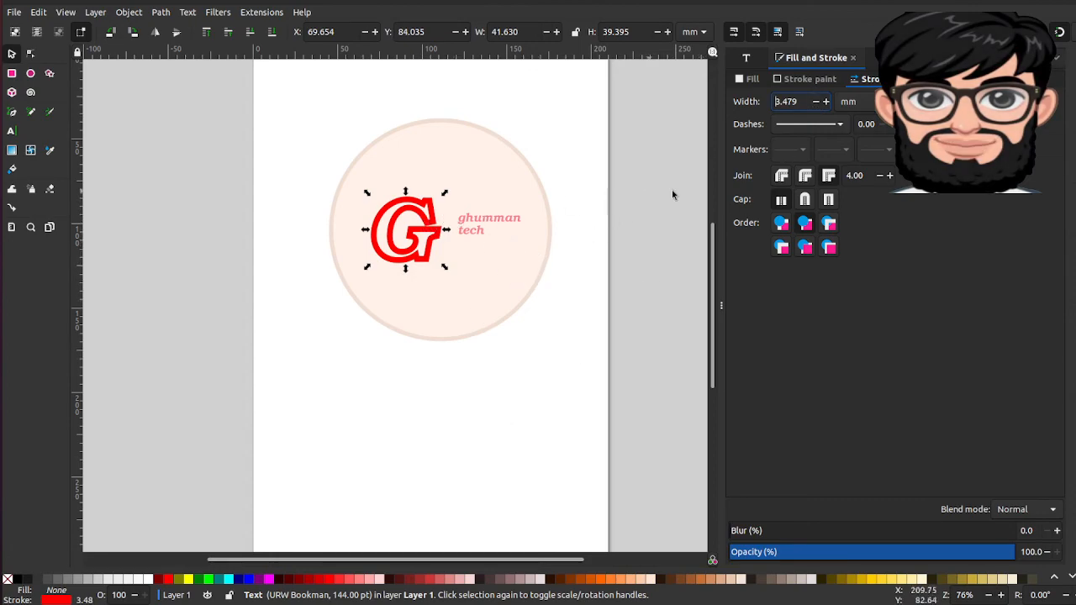
- Recolour the fill of both the "ghumman" and "tech" texts bright red to match the G
click(510, 219)
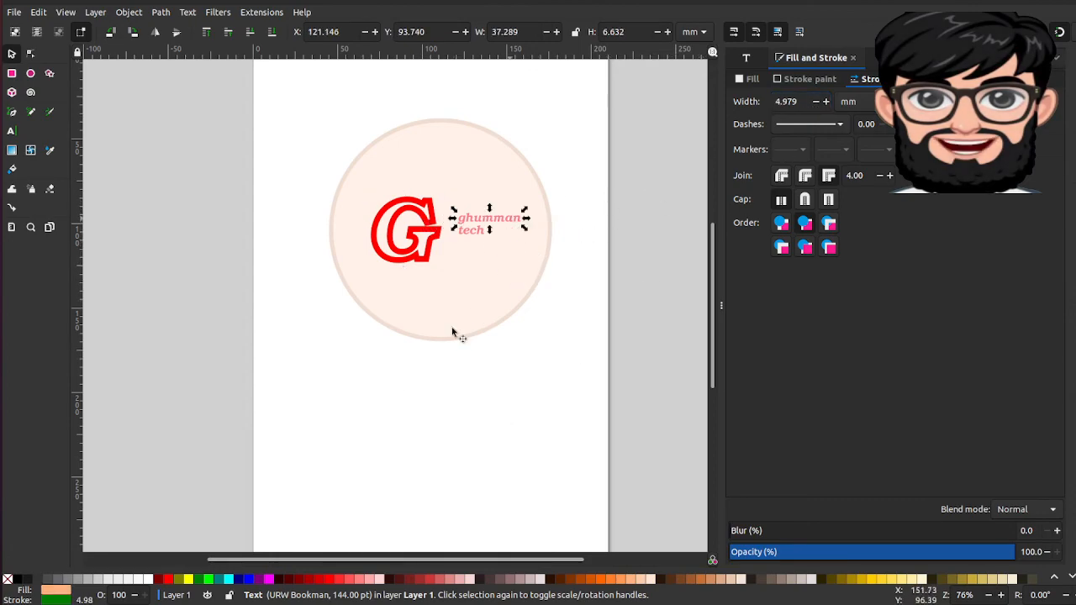
click(168, 579)
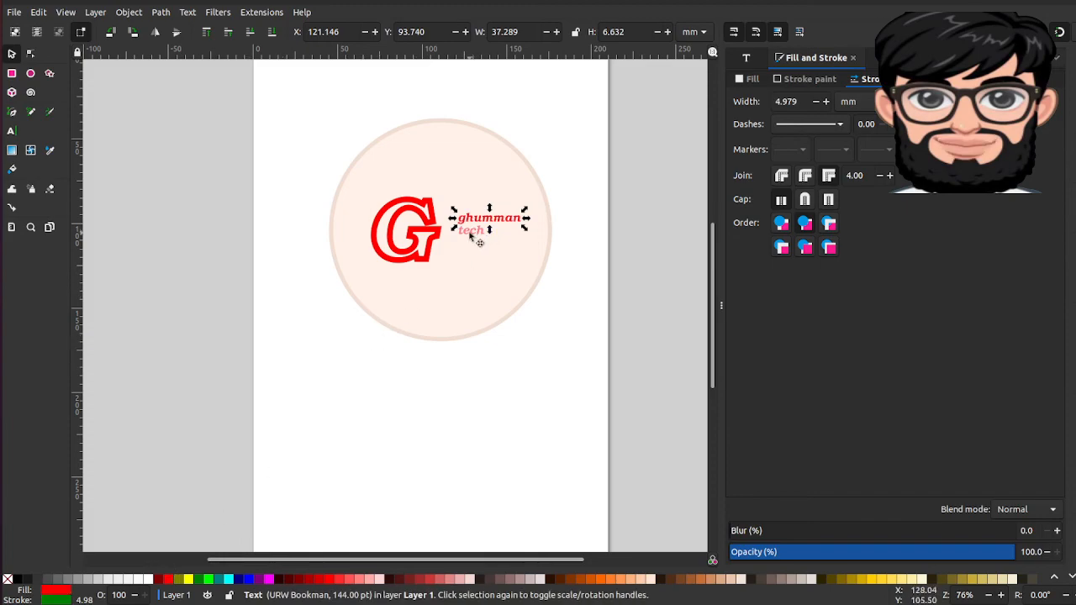
click(475, 231)
click(168, 580)
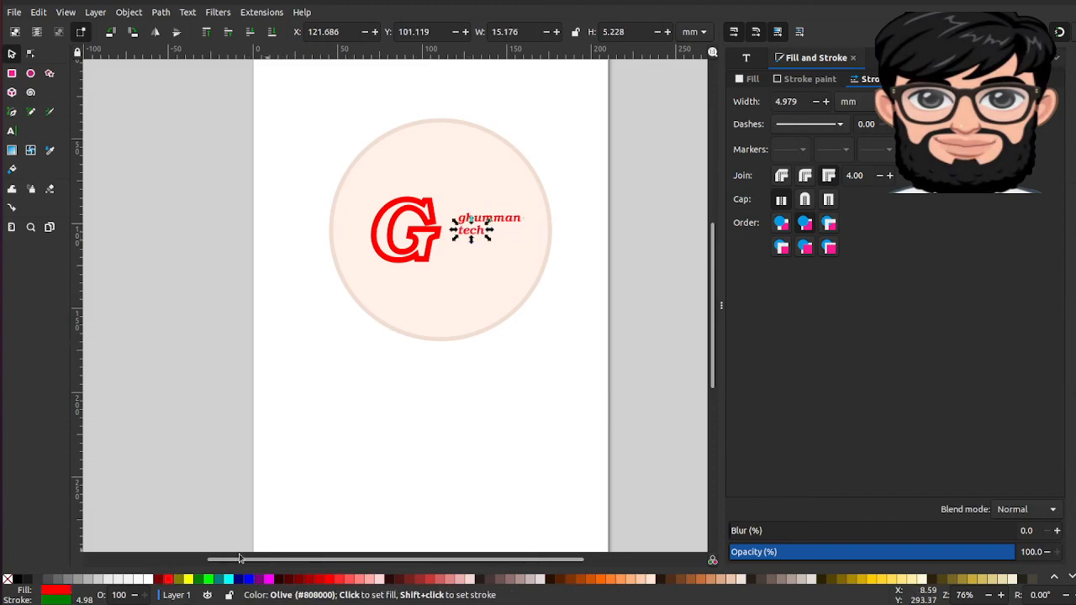
click(496, 220)
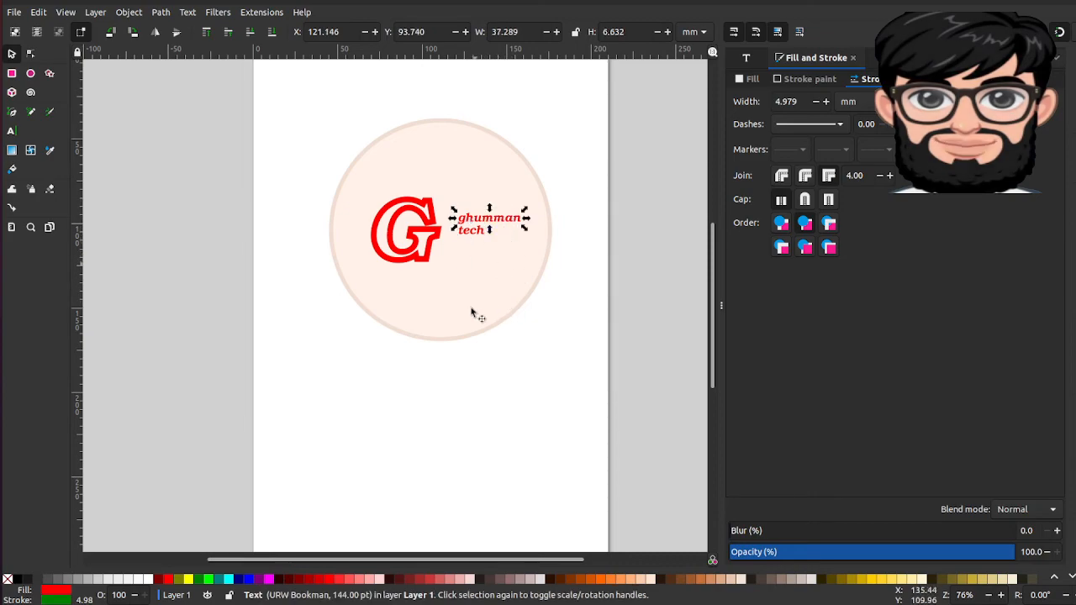
- Give the background circle a bright red stroke and raise its opacity to 100%
click(538, 356)
key(Tab)
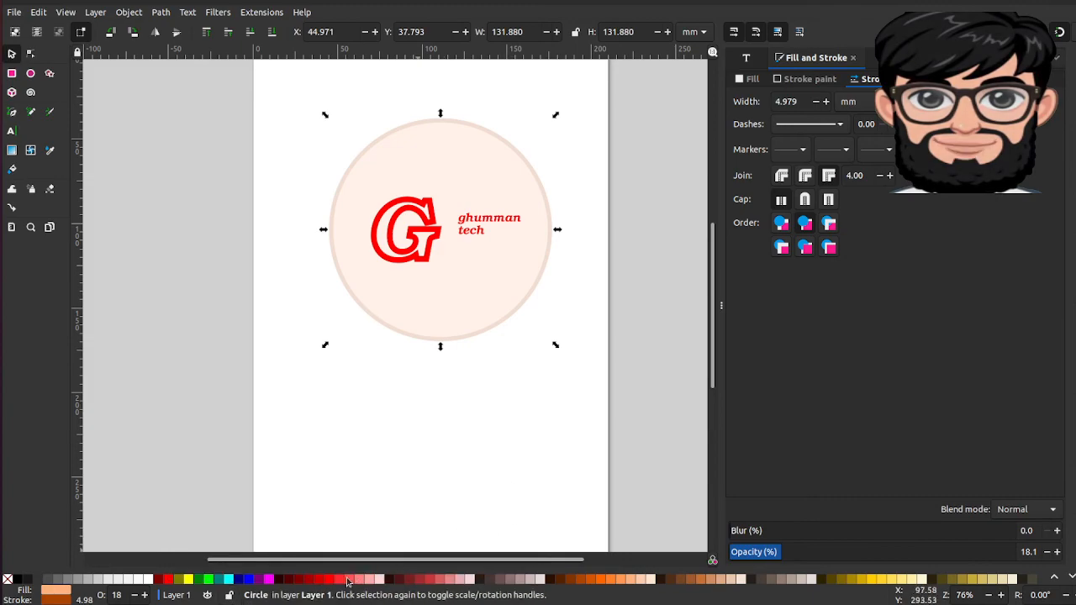
shift+click(167, 578)
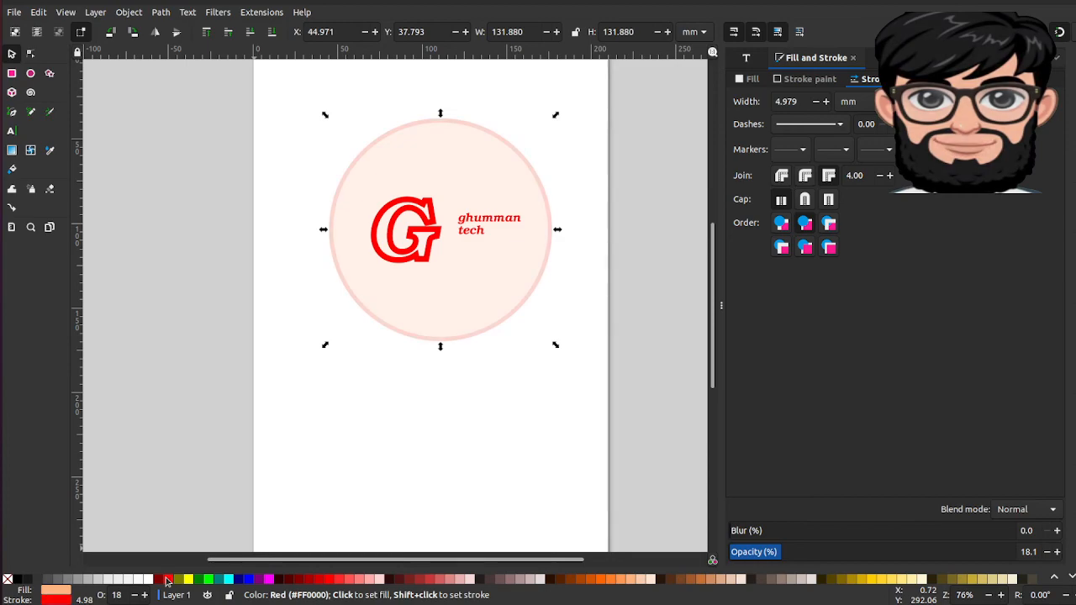
drag(780, 551, 1017, 552)
- Change the background circle's fill to a pale peach and deselect it
click(487, 278)
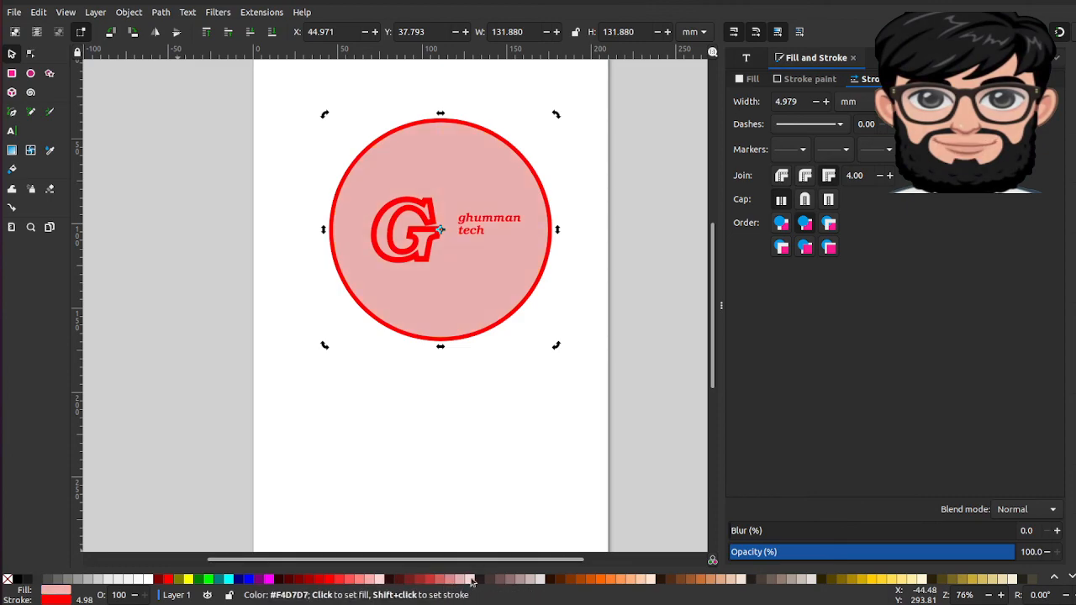
click(551, 582)
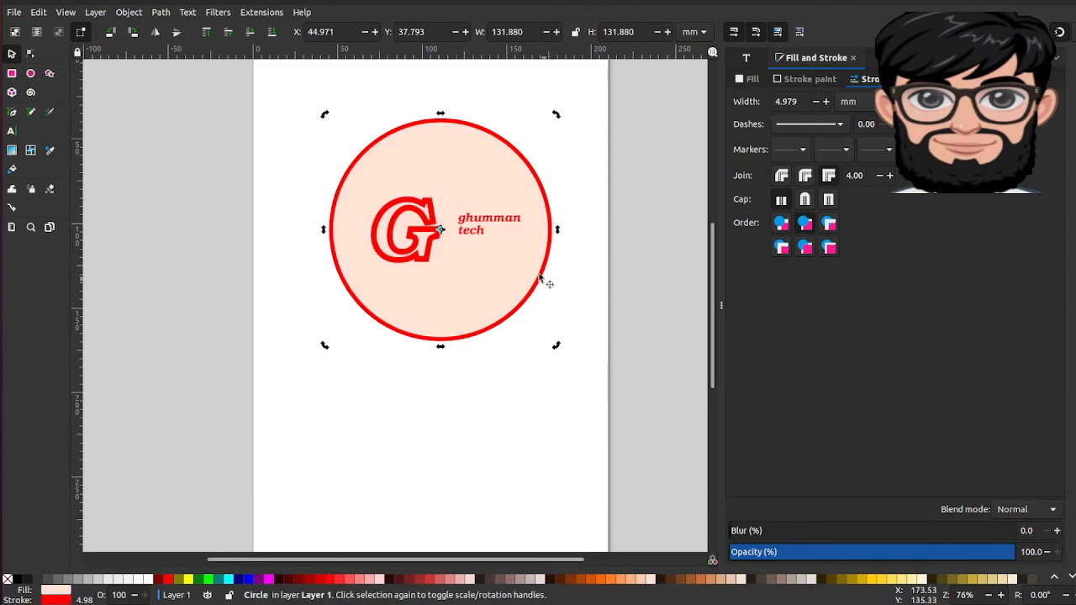
click(516, 428)
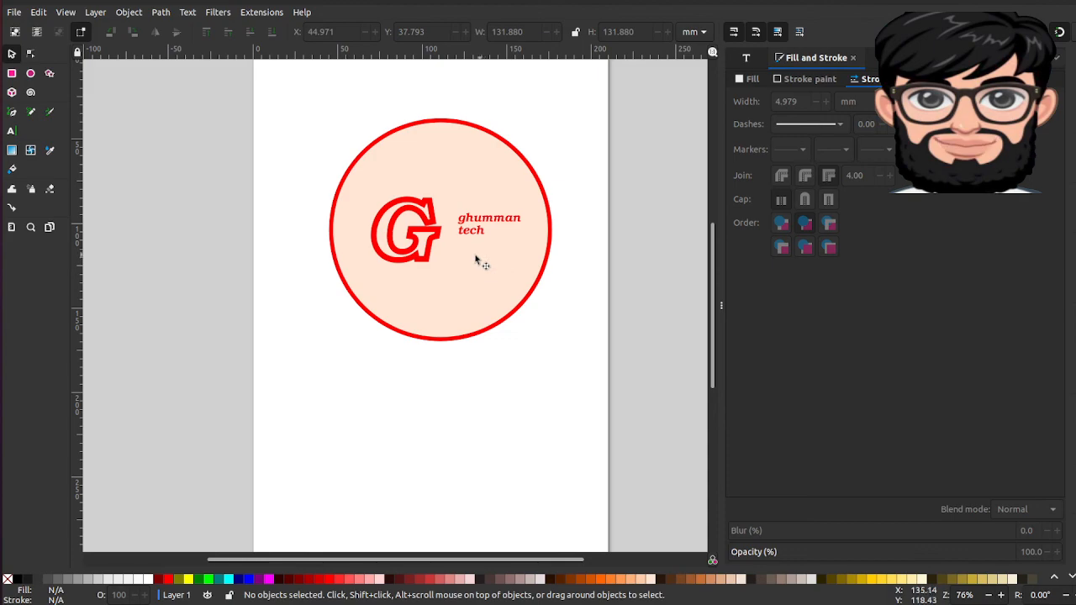